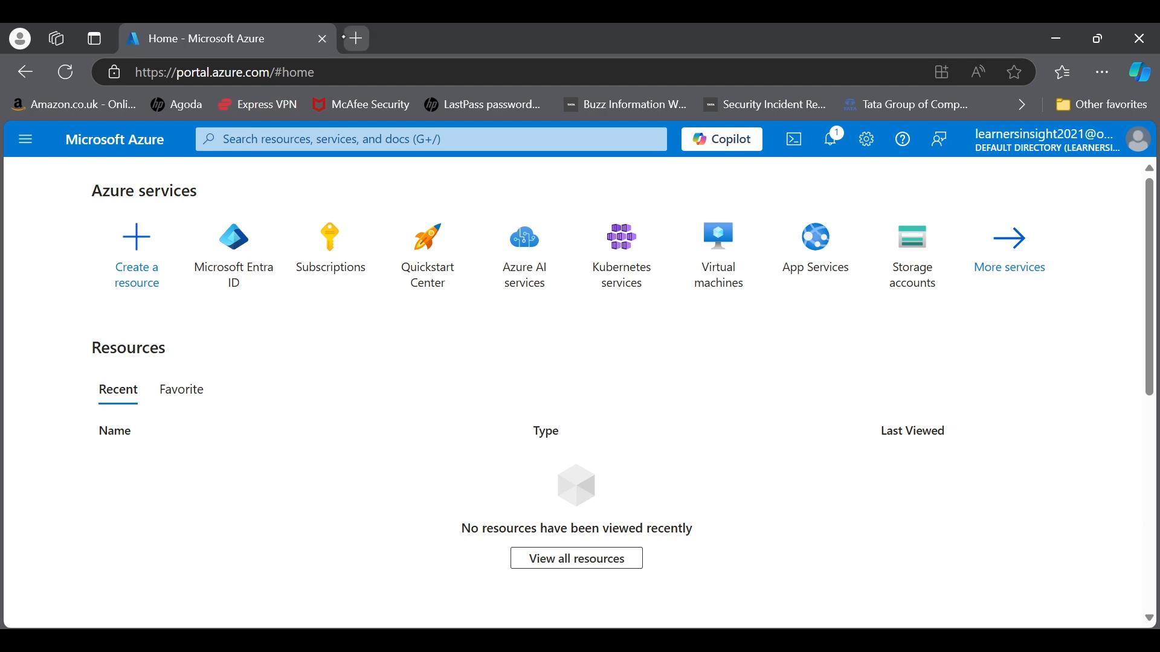
# Step: Open a new browser tab beside the Azure portal home page
pyautogui.click(355, 39)
# Step: Start entering 'portall' in a new tab, then close it to return to the Azure portal
pyautogui.click(242, 72)
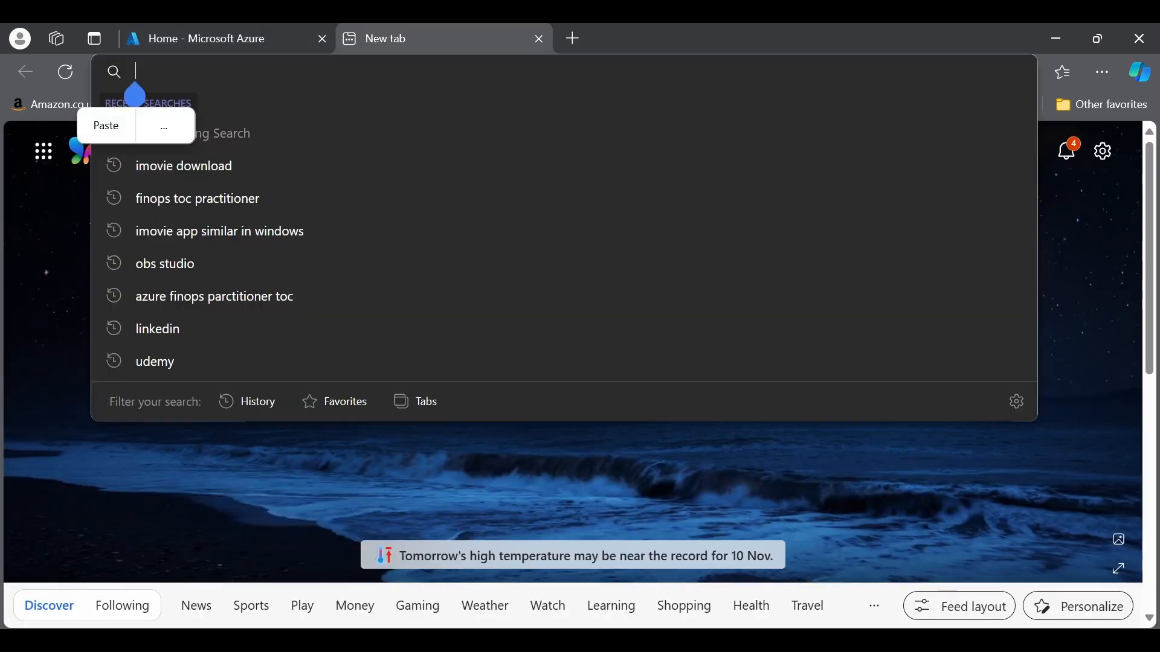
pyautogui.write('portal')
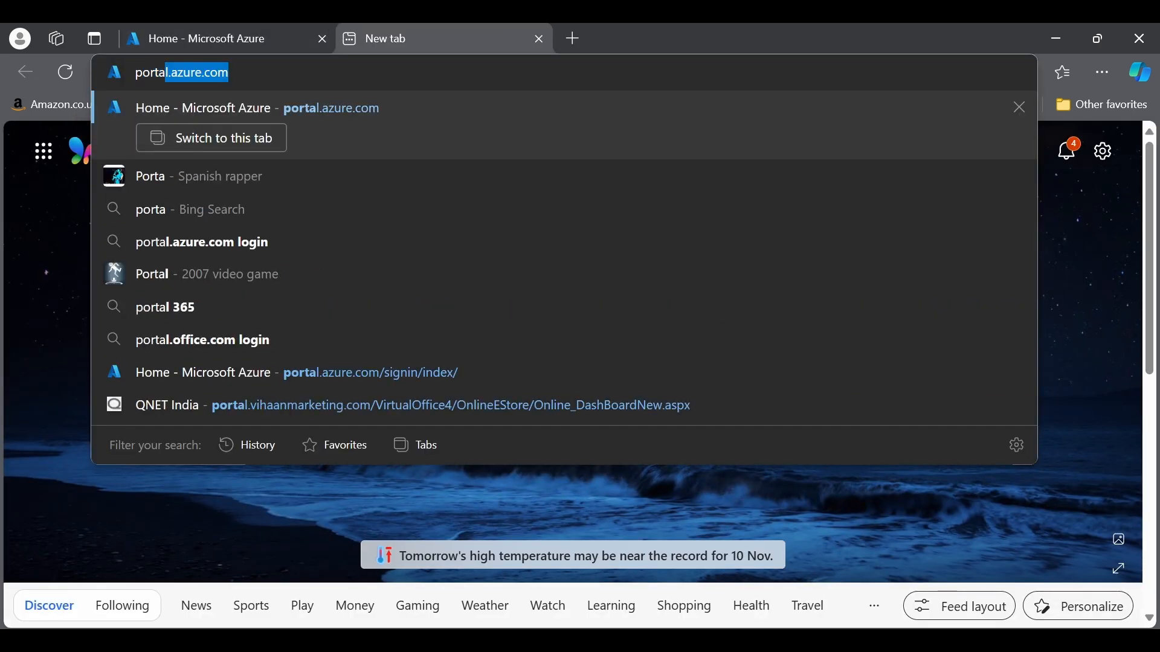
pyautogui.write('l')
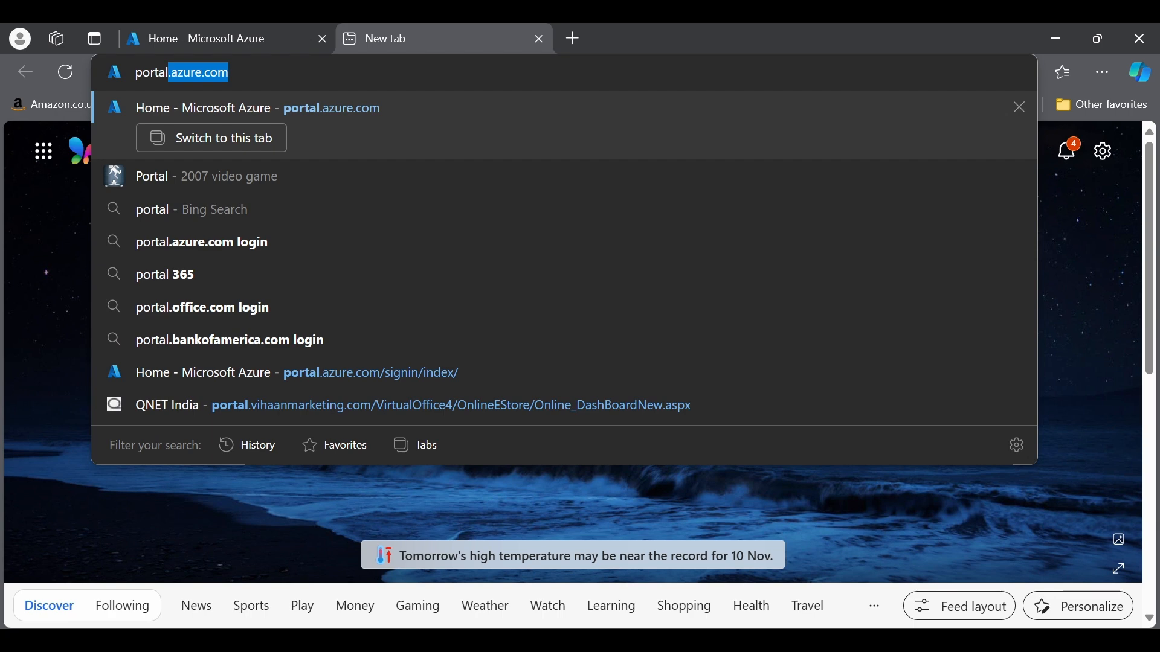
pyautogui.click(539, 40)
# Step: In a fresh tab, search 'create azure free account' and open the Azure free account offer page
pyautogui.click(356, 39)
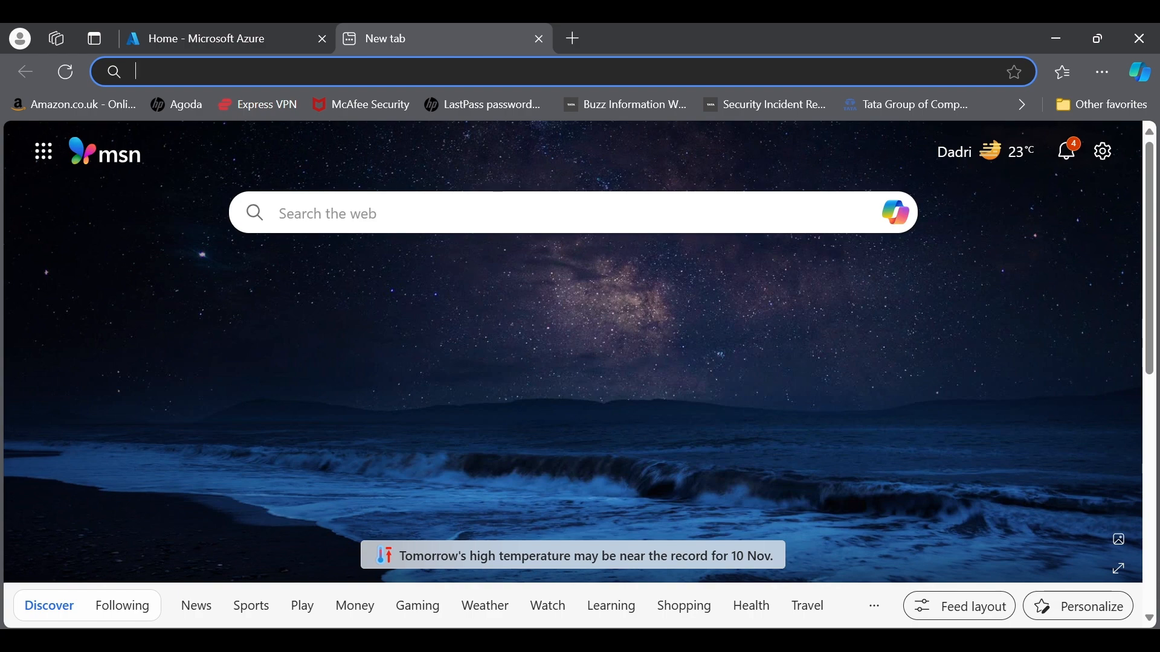
pyautogui.write('crea')
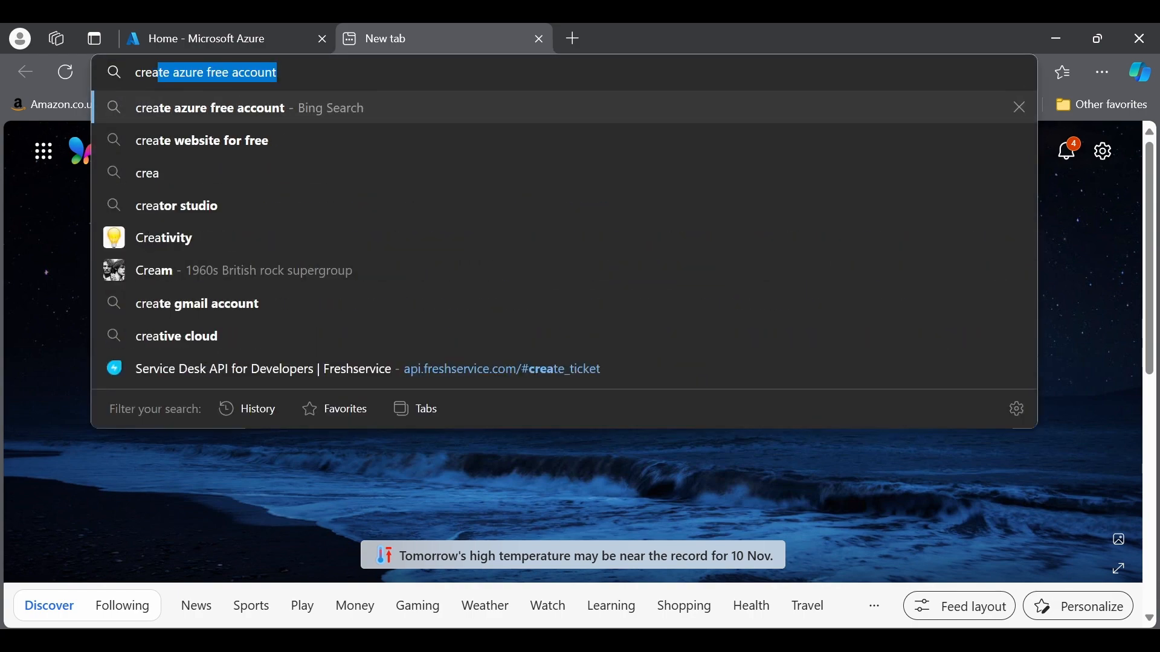
pyautogui.click(225, 109)
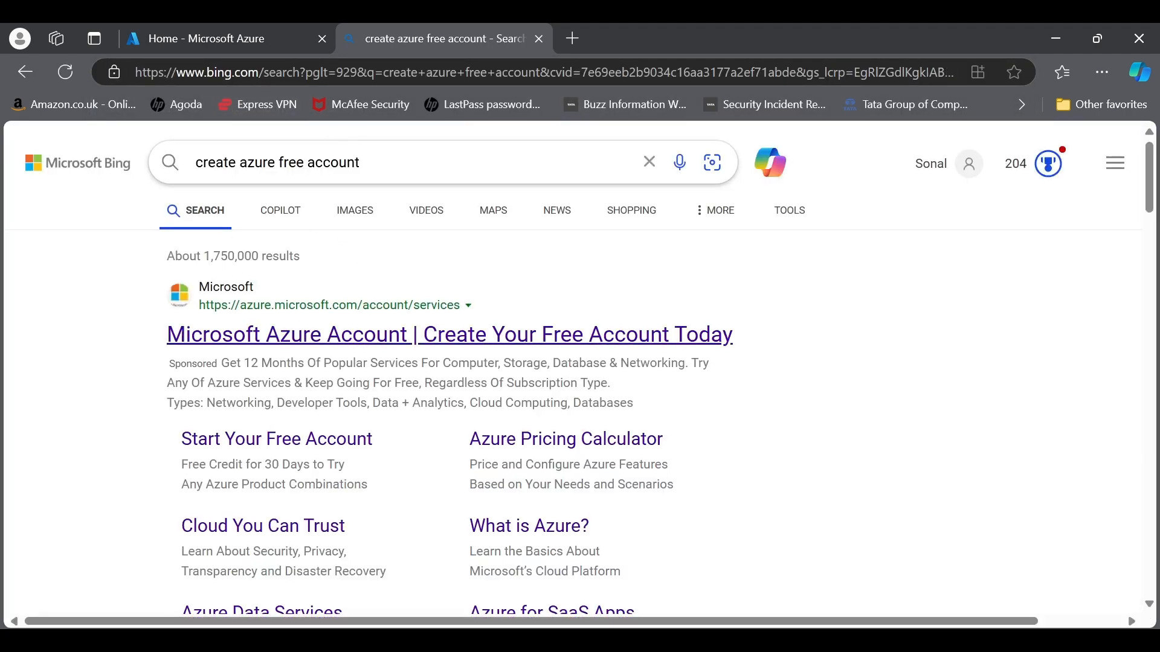
pyautogui.click(325, 338)
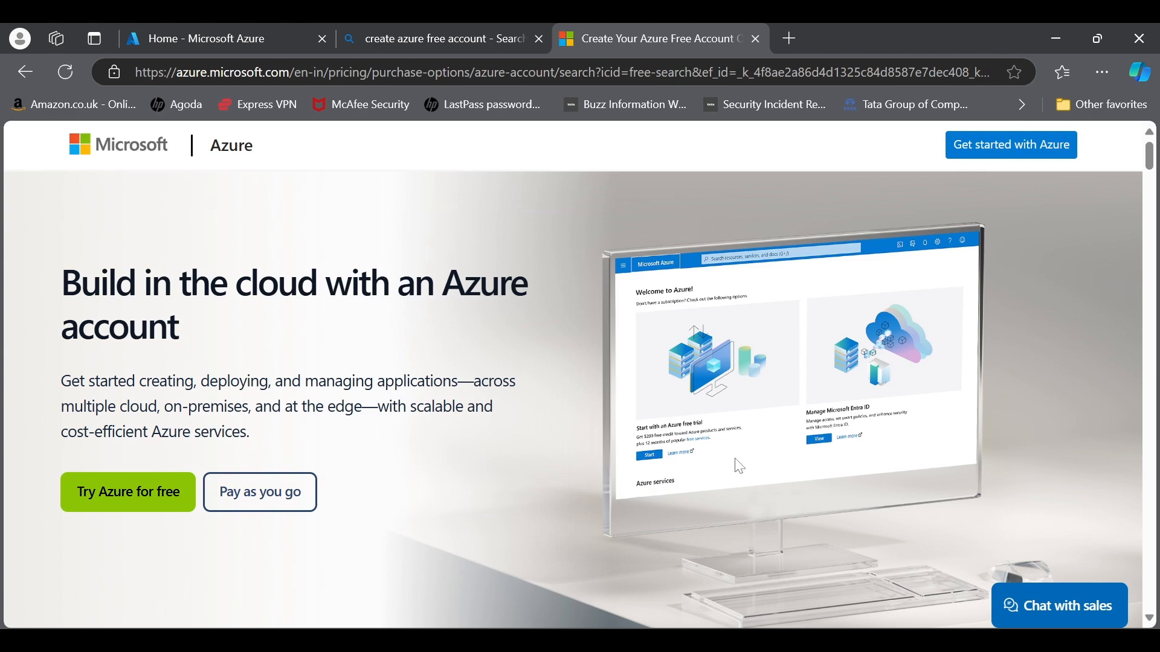
# Step: Highlight the free account heading, new-customers-only condition and 12-month free services benefit
pyautogui.scroll(-6, 533, 481)
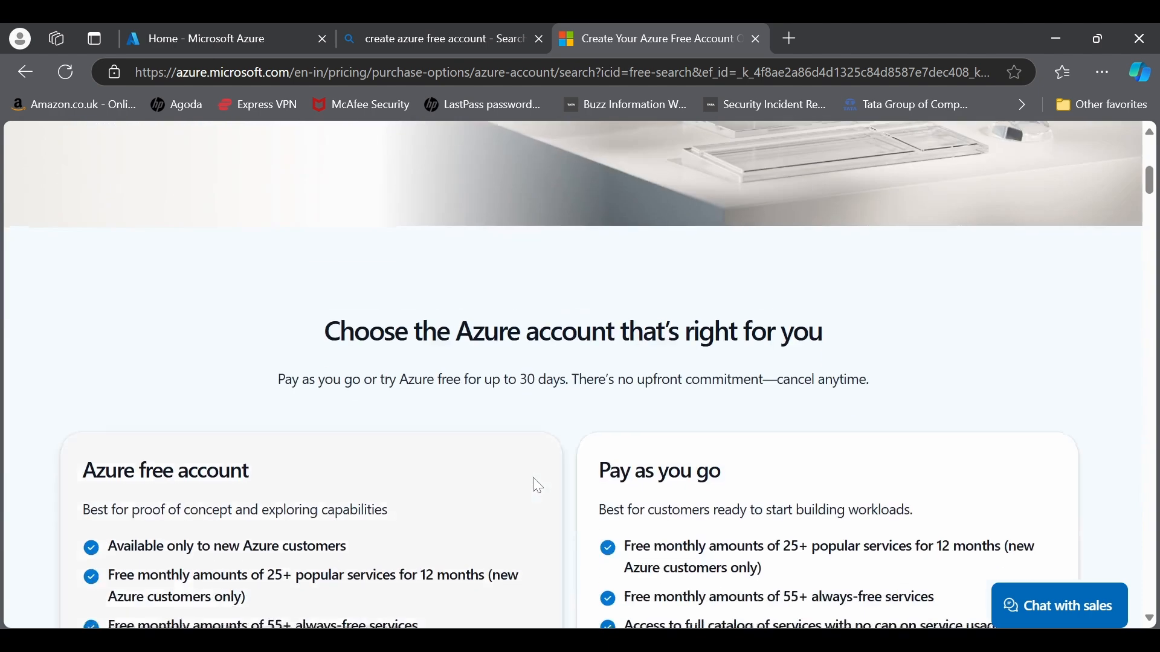
pyautogui.scroll(-4, 538, 485)
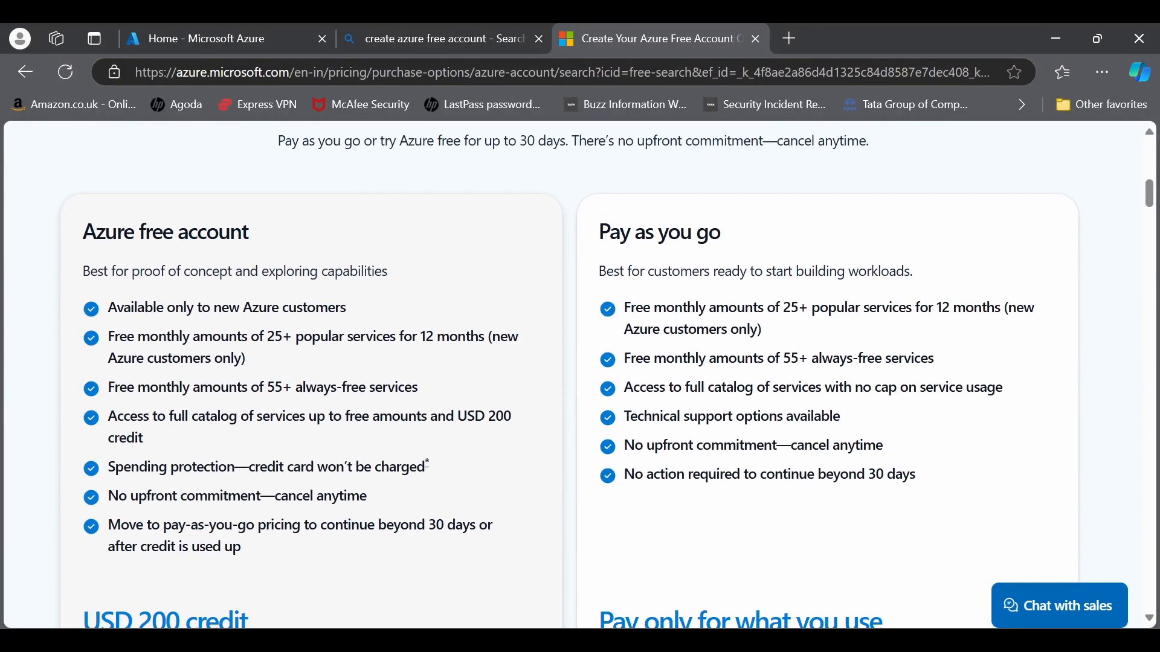
pyautogui.moveTo(82, 233); pyautogui.dragTo(266, 240)
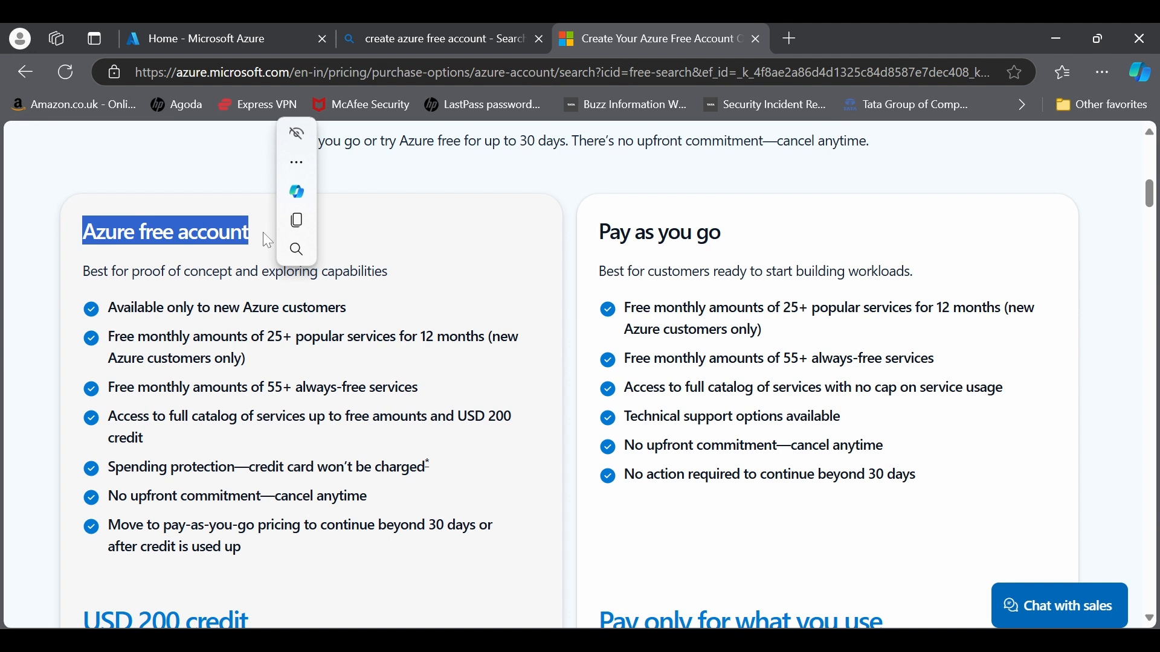
pyautogui.click(175, 351)
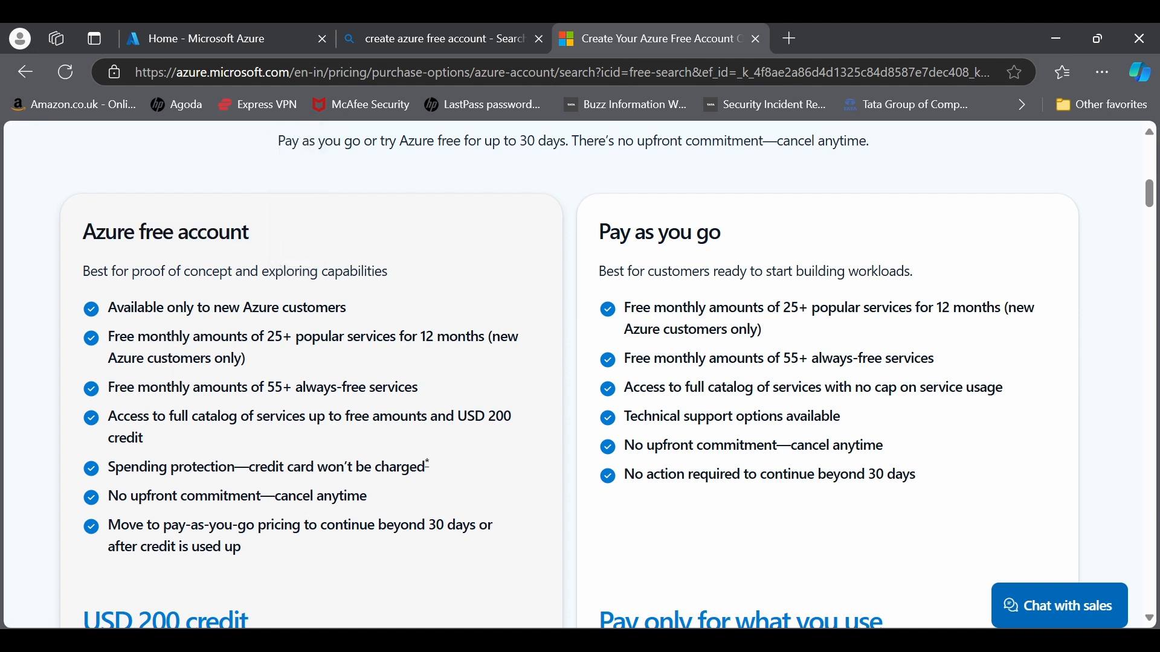
pyautogui.moveTo(134, 308); pyautogui.dragTo(360, 316)
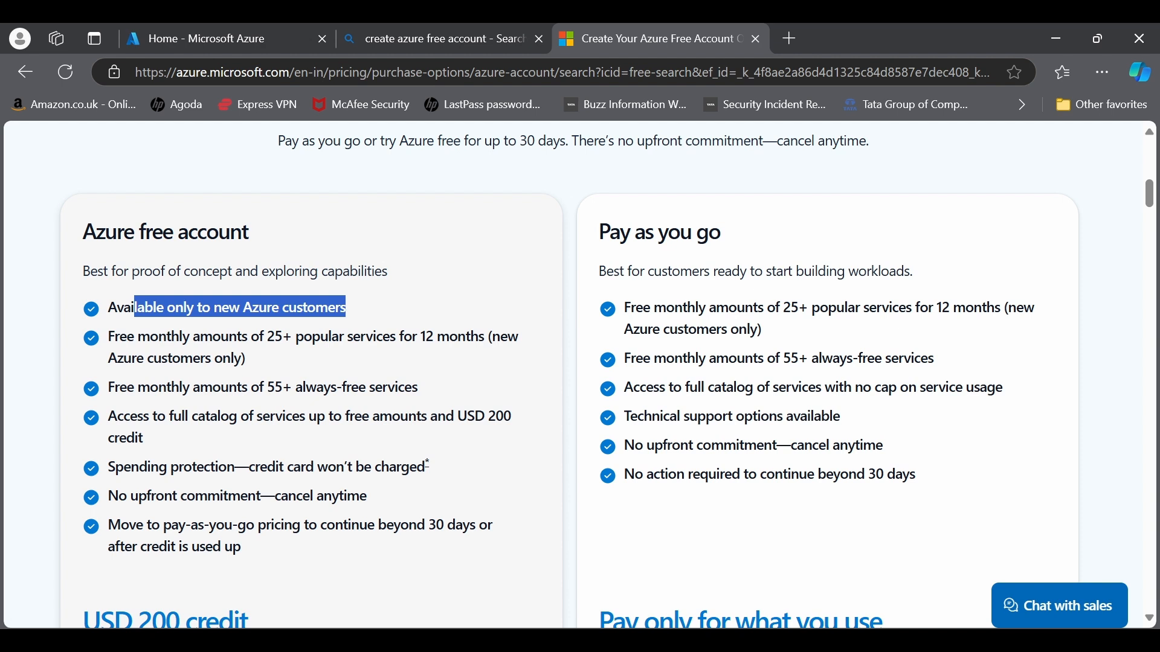
pyautogui.moveTo(139, 337); pyautogui.dragTo(319, 361)
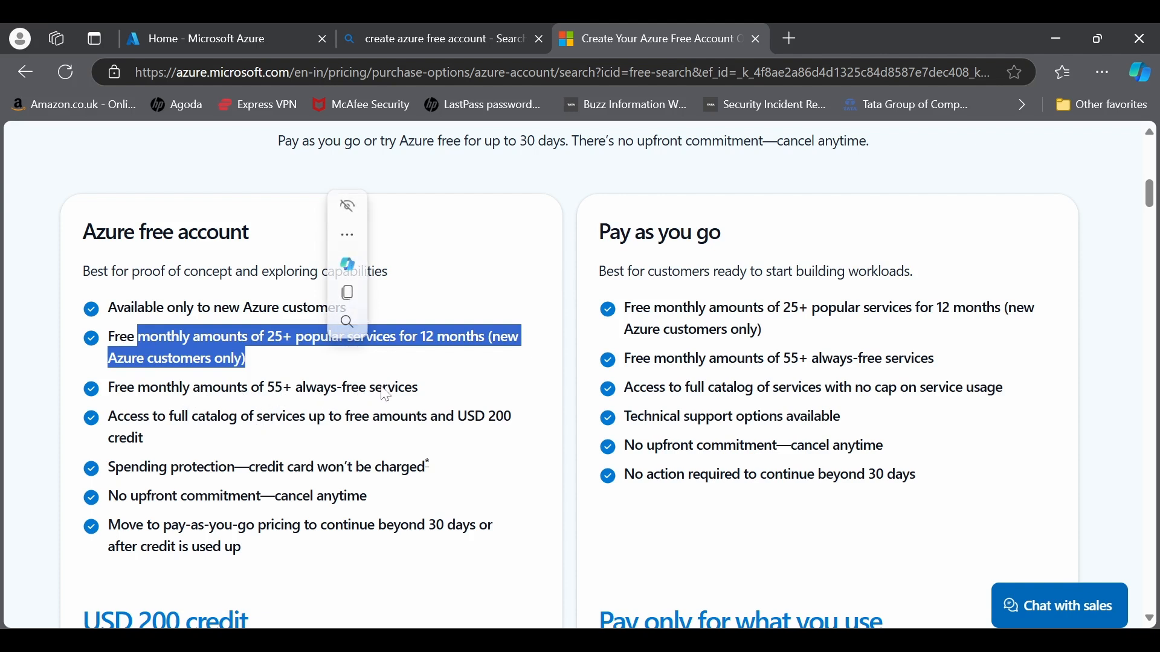
# Step: Highlight the USD 200 credit amount and the promise that the credit card won't be charged
pyautogui.click(450, 421)
pyautogui.moveTo(453, 417); pyautogui.dragTo(510, 444)
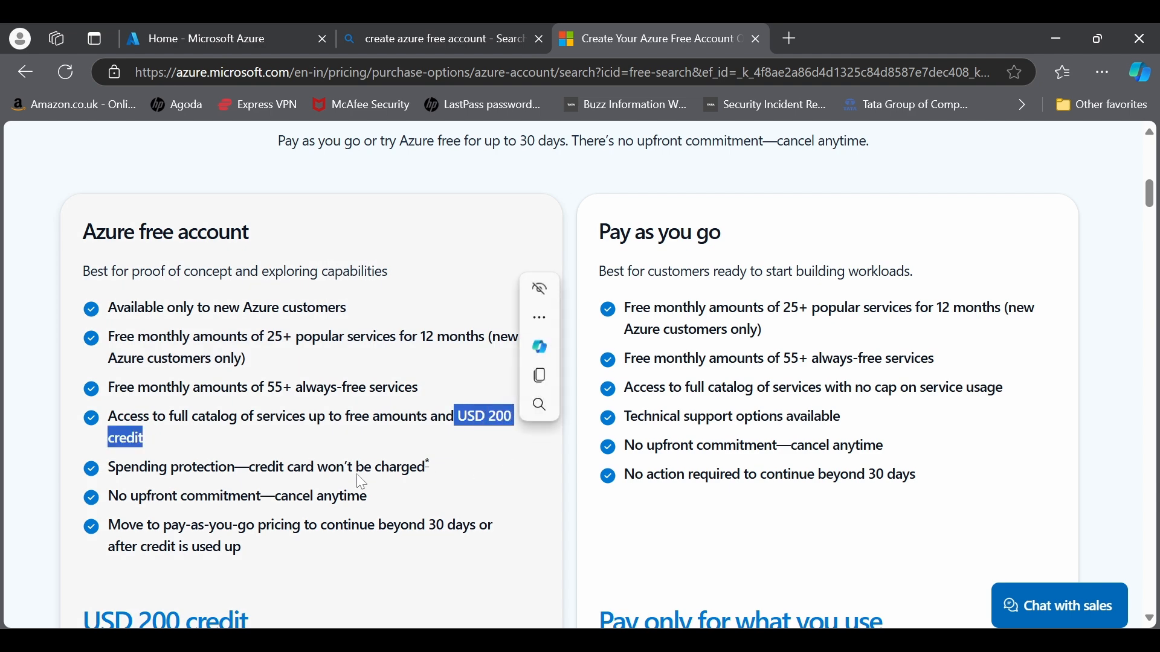
pyautogui.scroll(-1, 511, 443)
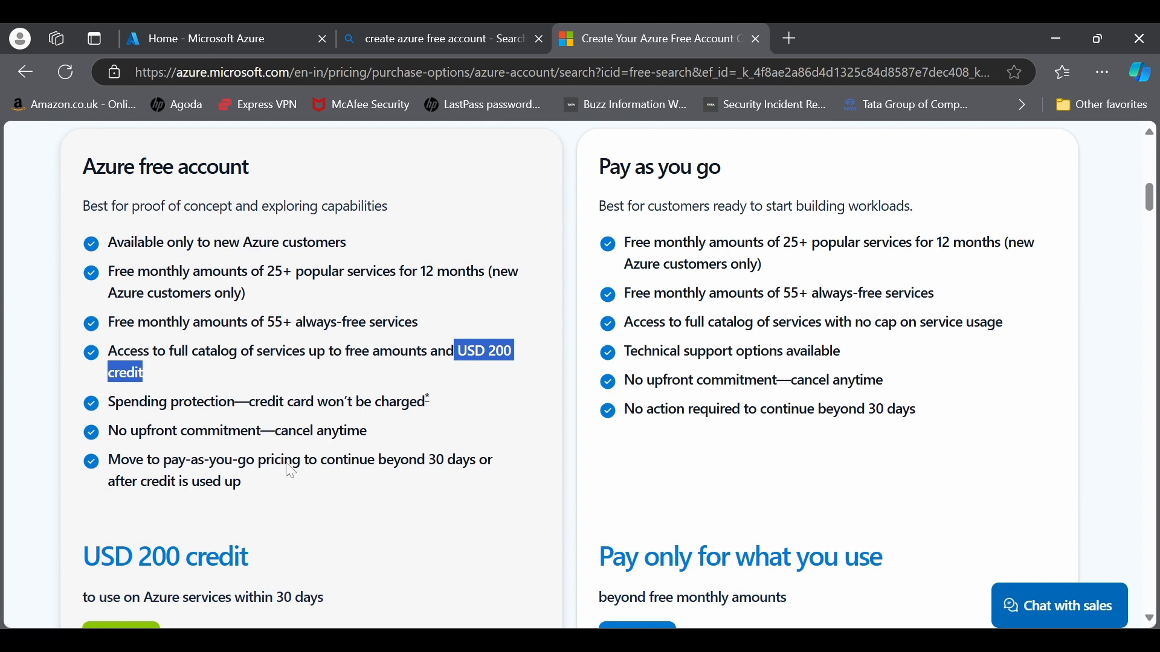
pyautogui.moveTo(227, 403); pyautogui.dragTo(426, 404)
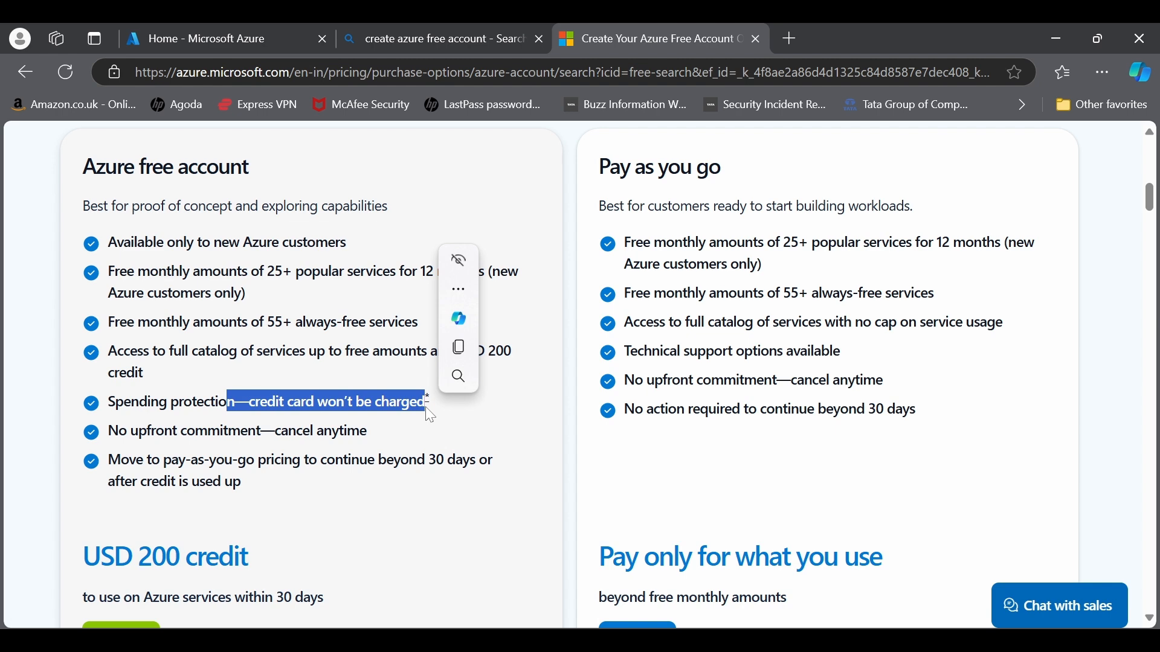
# Step: Sign up for the Azure free account with USD 200 credit
pyautogui.scroll(-2, 223, 492)
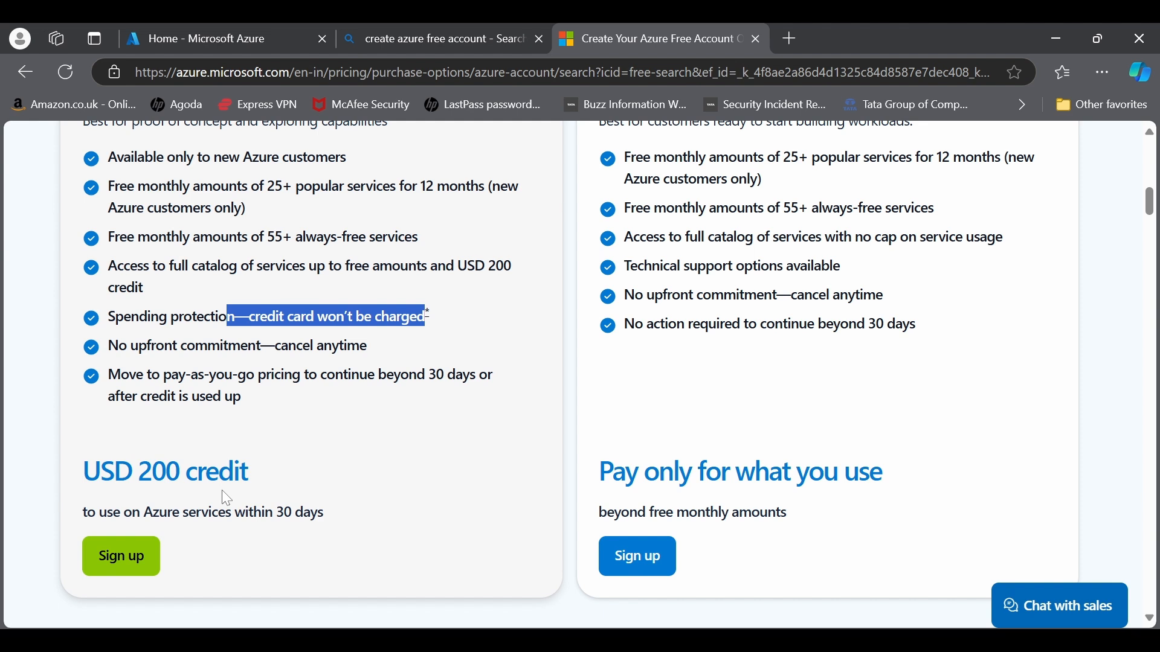
pyautogui.scroll(-4, 226, 499)
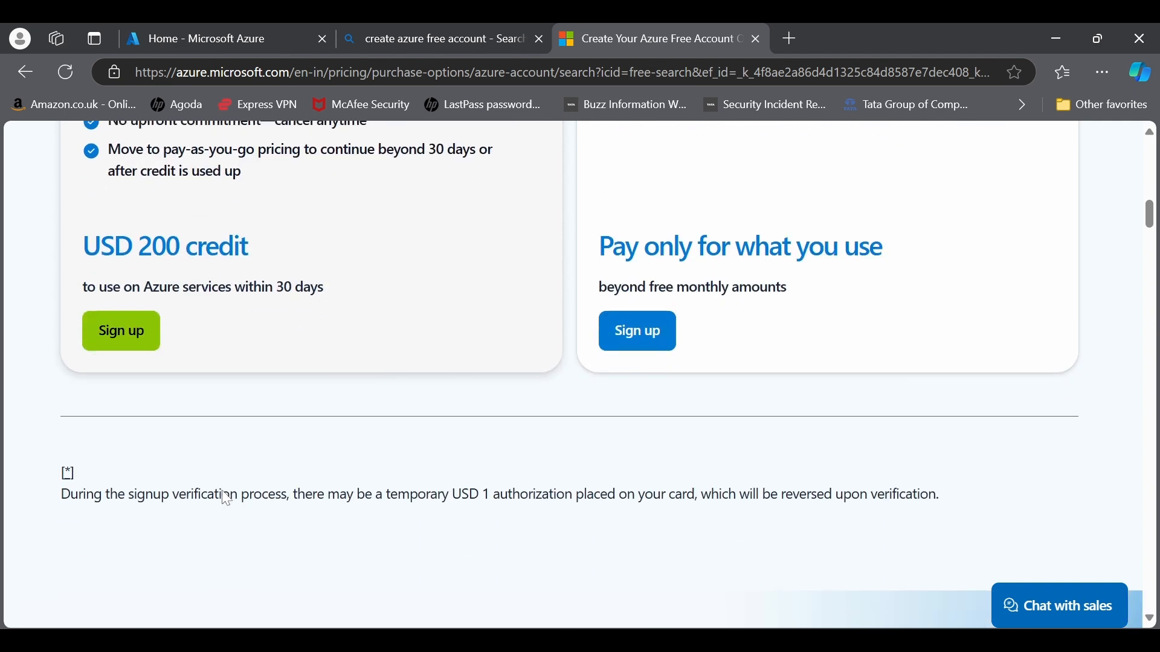
pyautogui.click(124, 334)
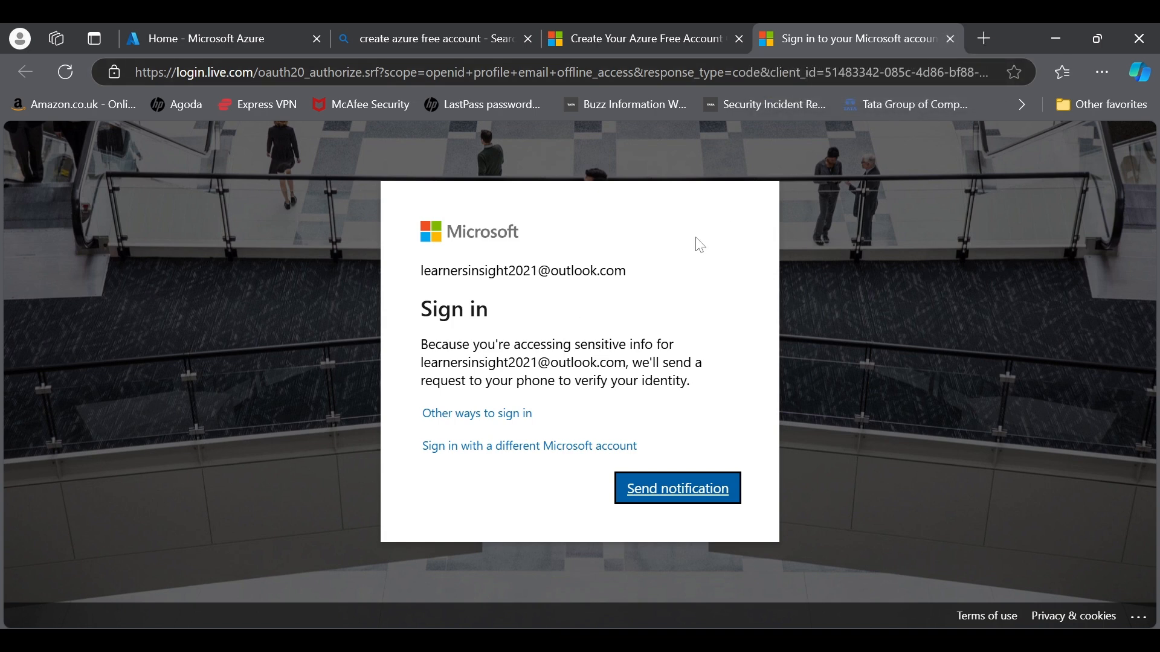
# Step: Choose a different Microsoft account, then open an InPrivate window with Ctrl+Shift+N
pyautogui.click(565, 452)
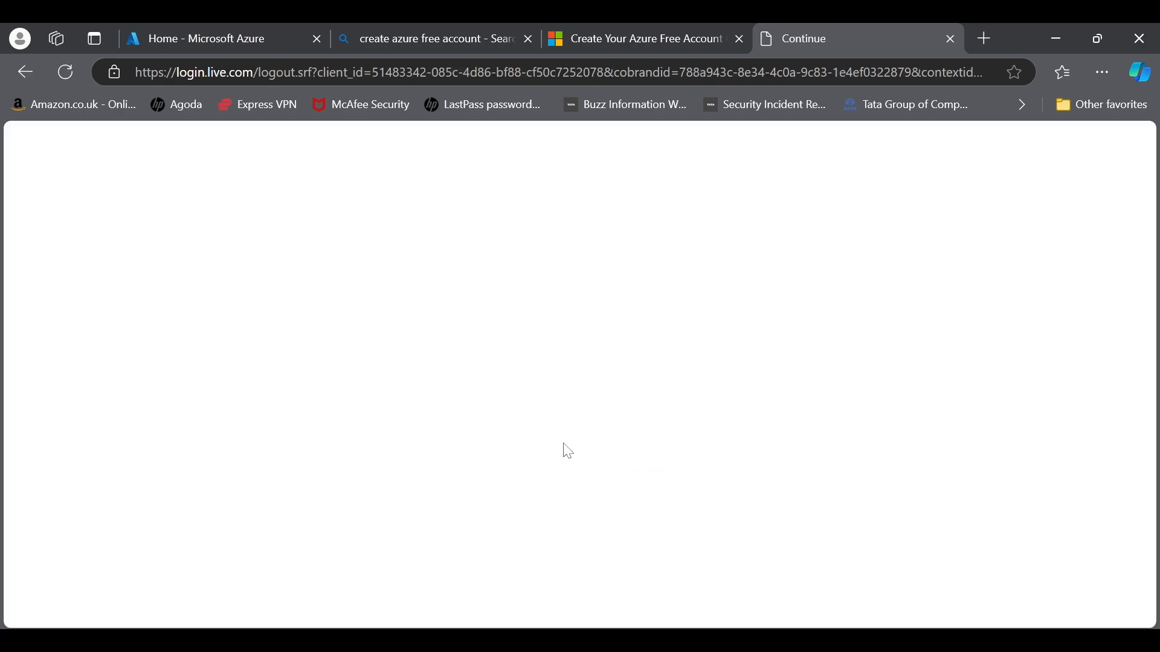
pyautogui.hotkey('ctrl', 'shift', 'n')
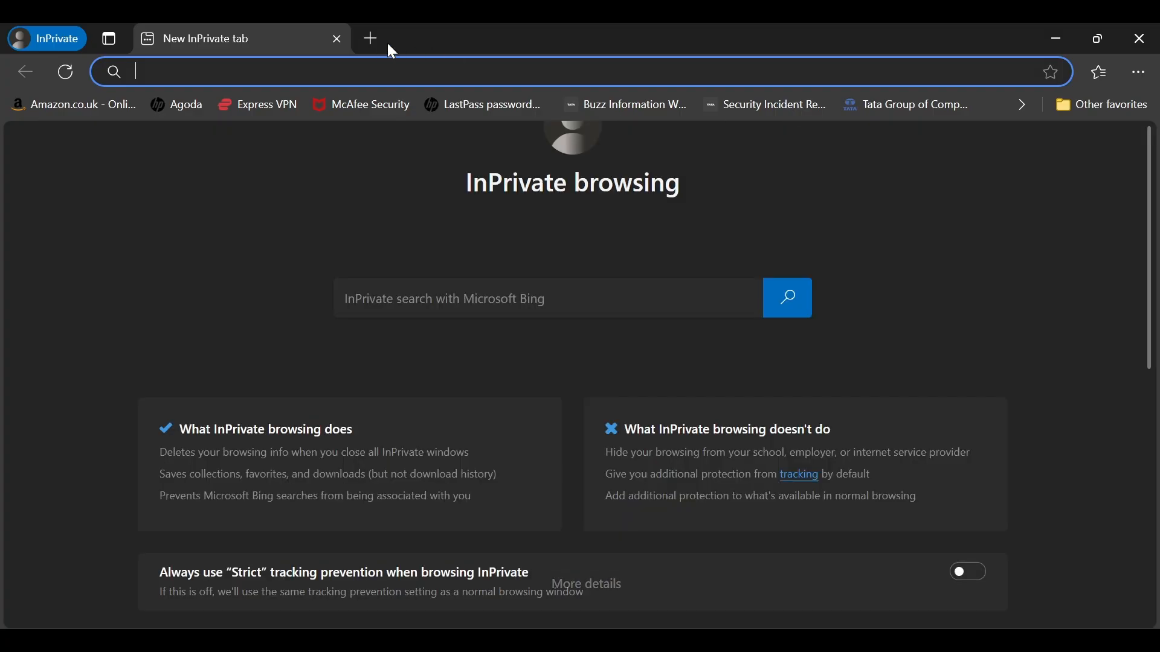
# Step: Search 'create free account azure', open the Microsoft Azure Account result, and choose Try Azure for free
pyautogui.write('create')
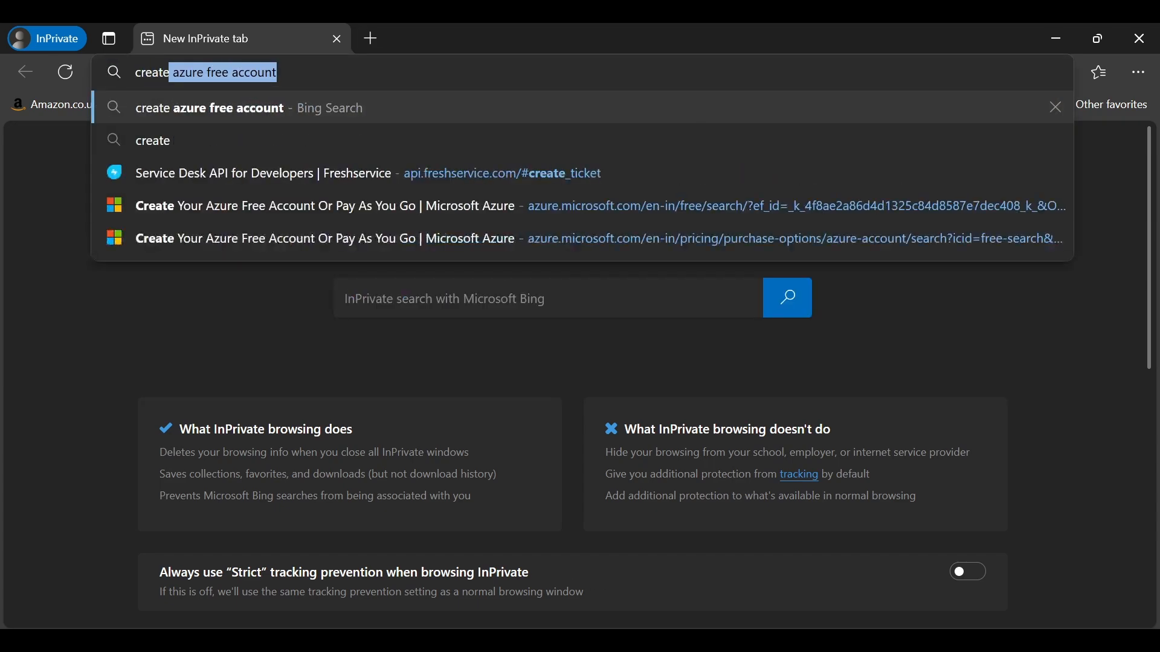
pyautogui.write(' free a')
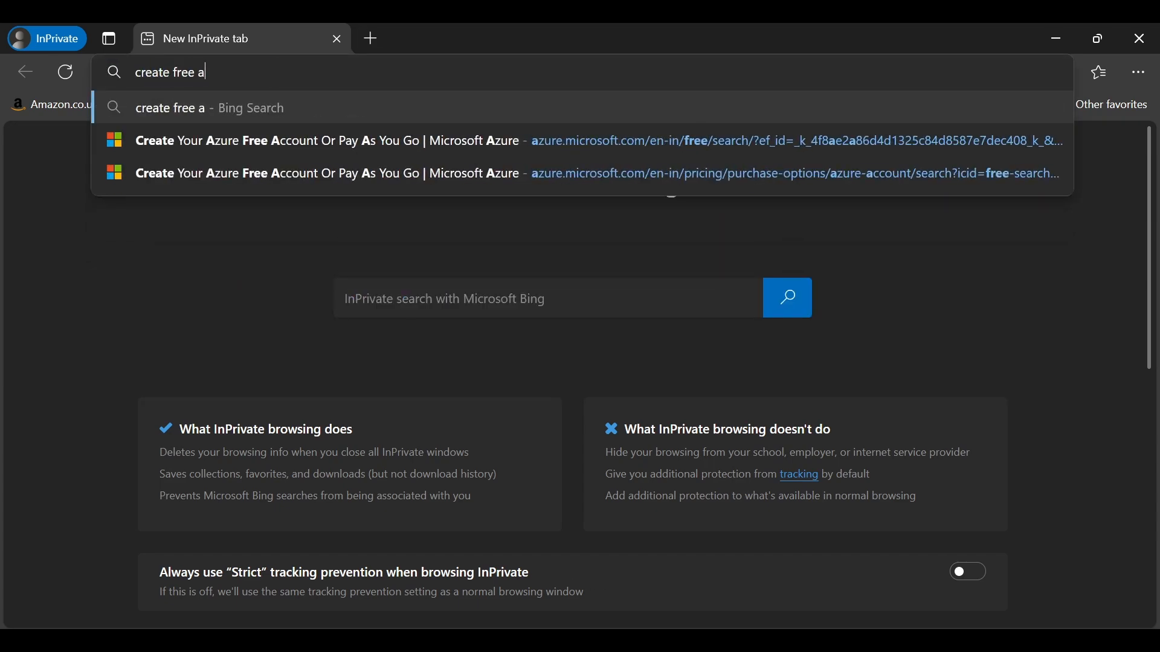
pyautogui.write('ccount azure')
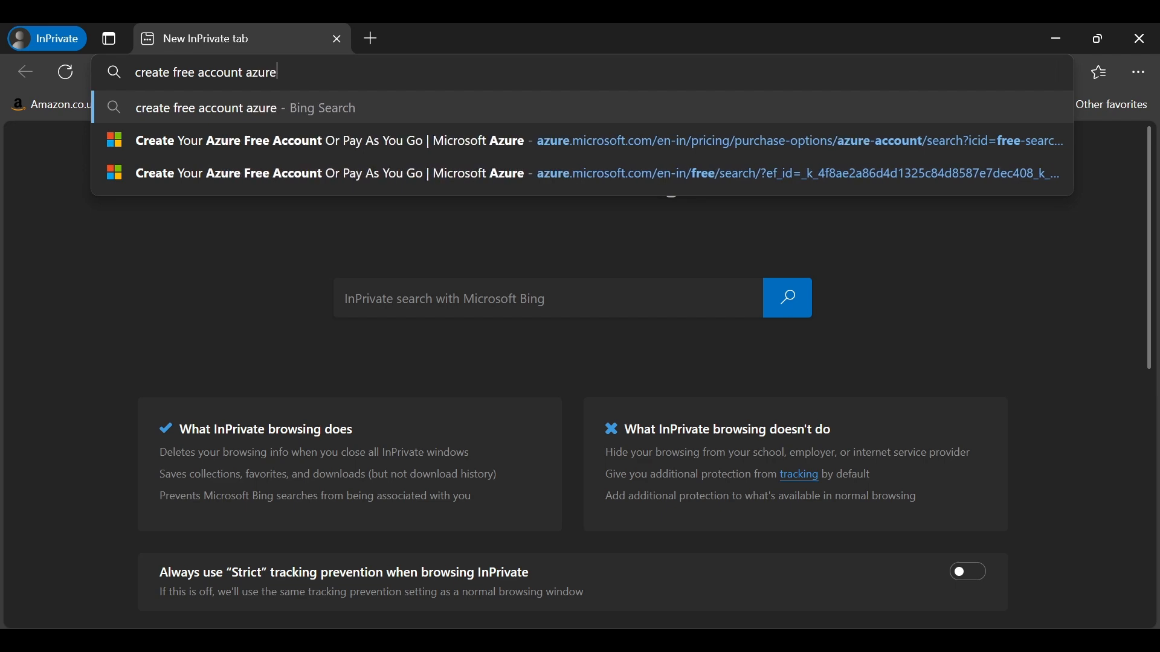
pyautogui.press('Return')
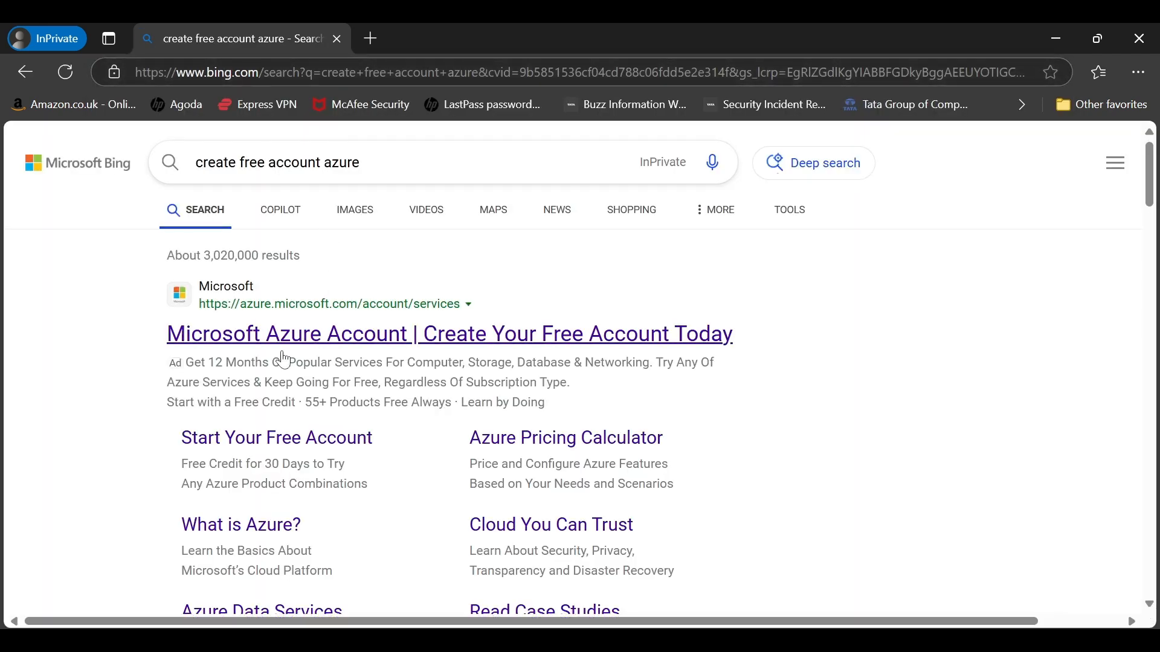
pyautogui.click(299, 330)
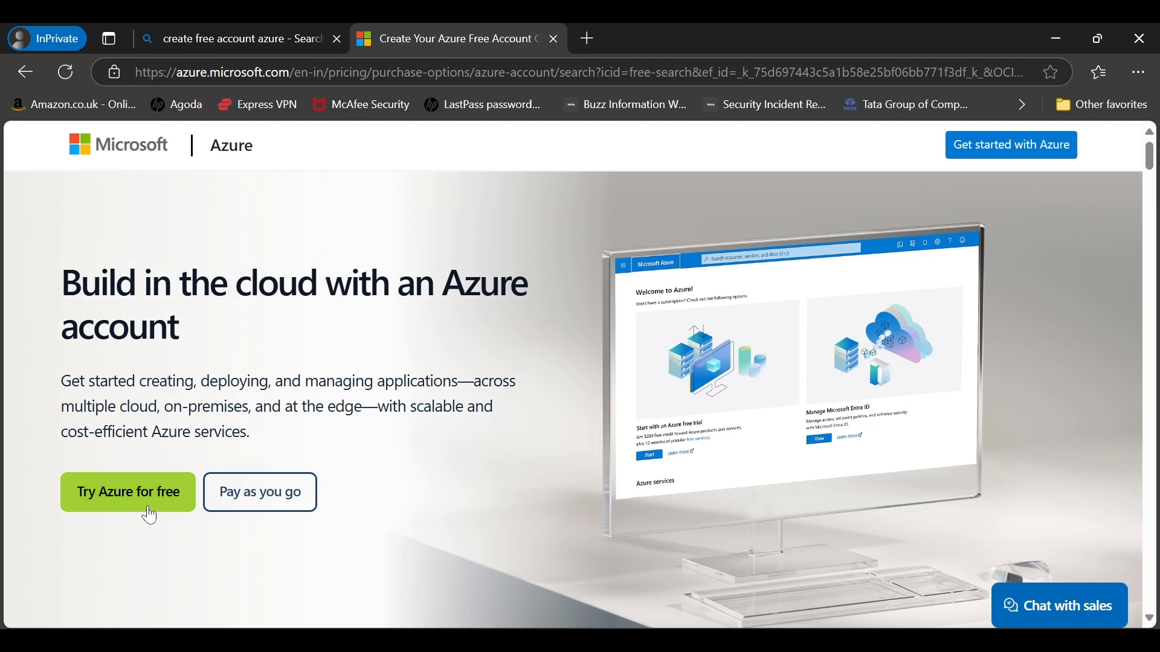
pyautogui.click(114, 510)
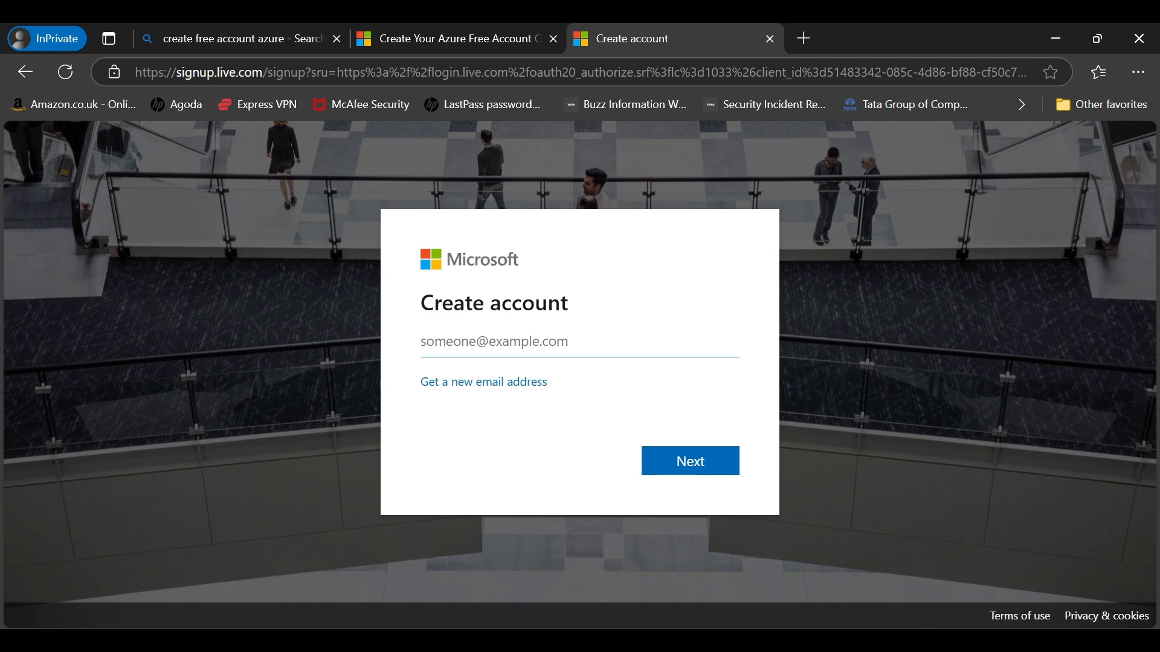
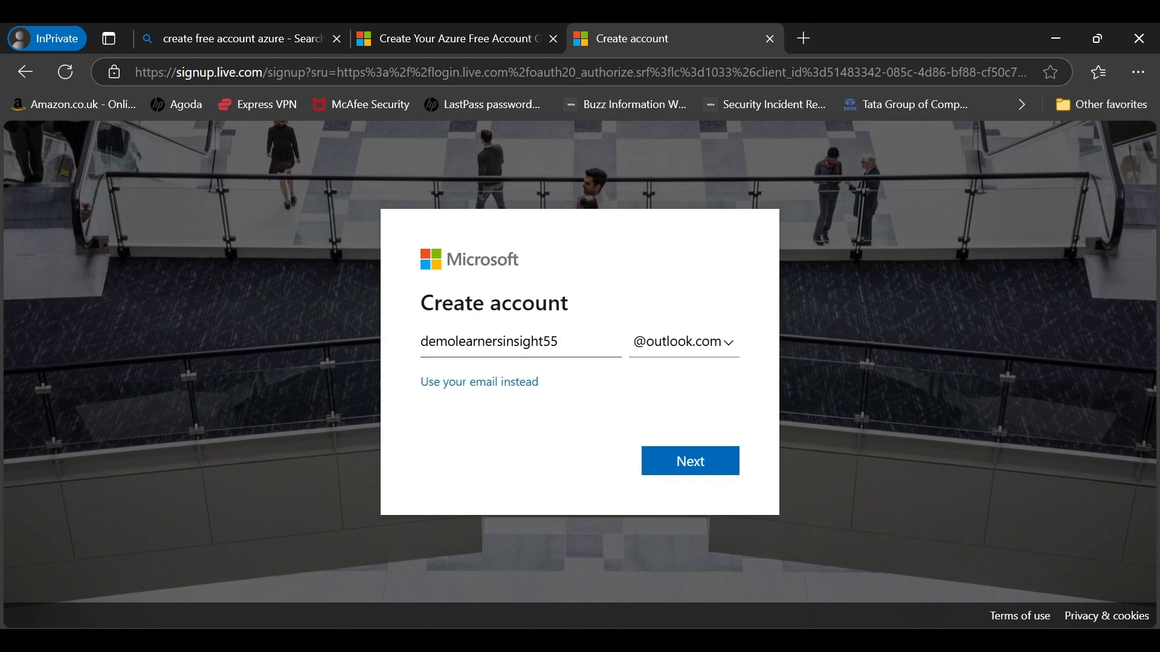
# Step: Enter a new outlook.com address as the account username and continue
pyautogui.click(695, 462)
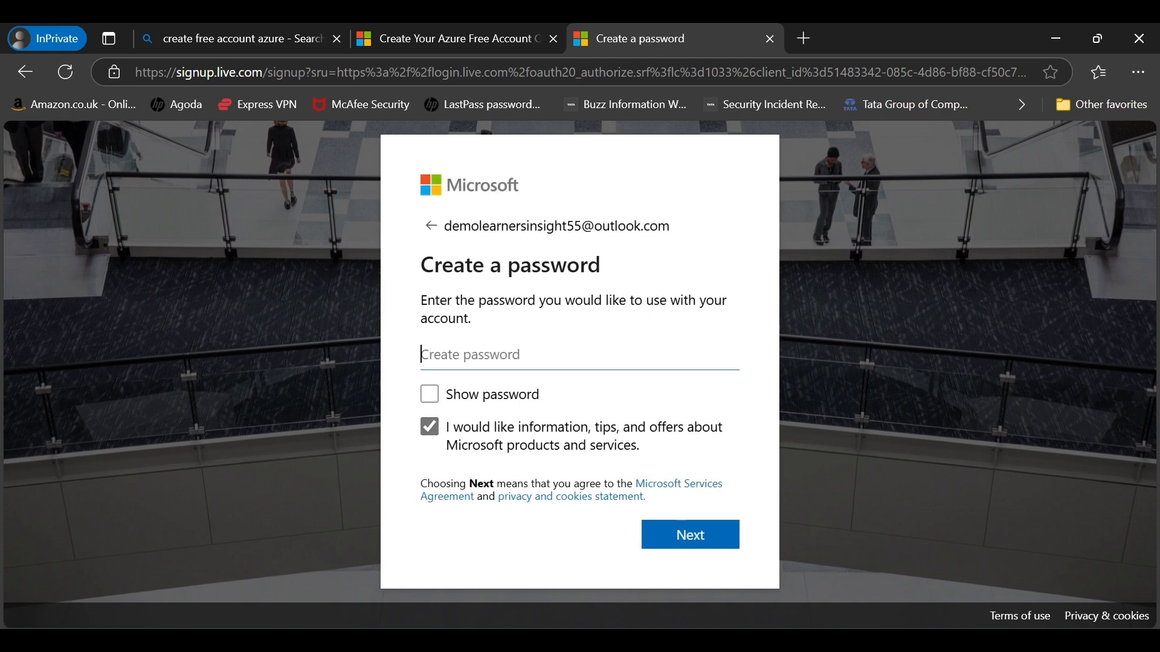
# Step: Type the account password, with one capital letter, and continue
pyautogui.press('capslock')
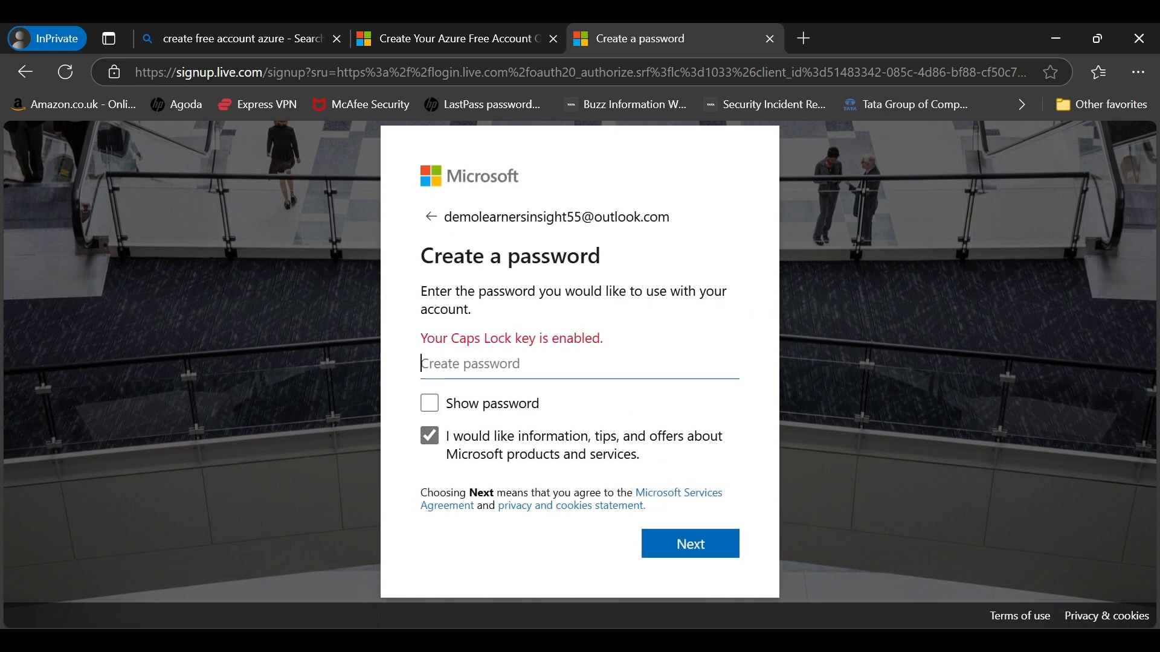
pyautogui.write('•')
pyautogui.press('capslock')
pyautogui.write('•••••')
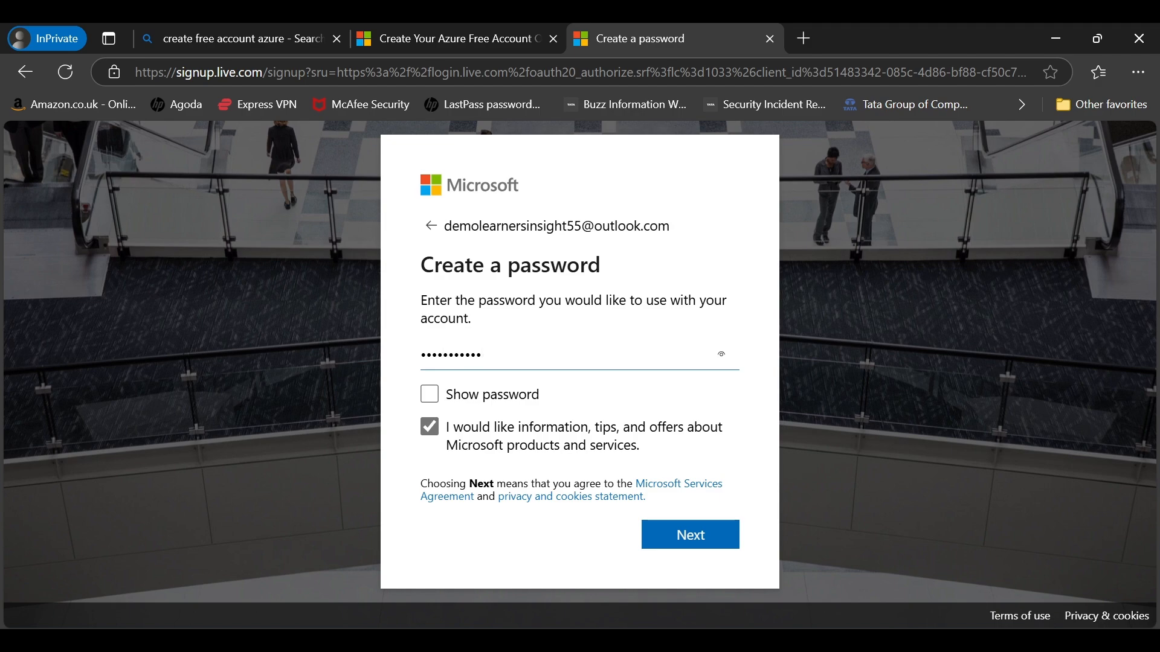
pyautogui.click(686, 535)
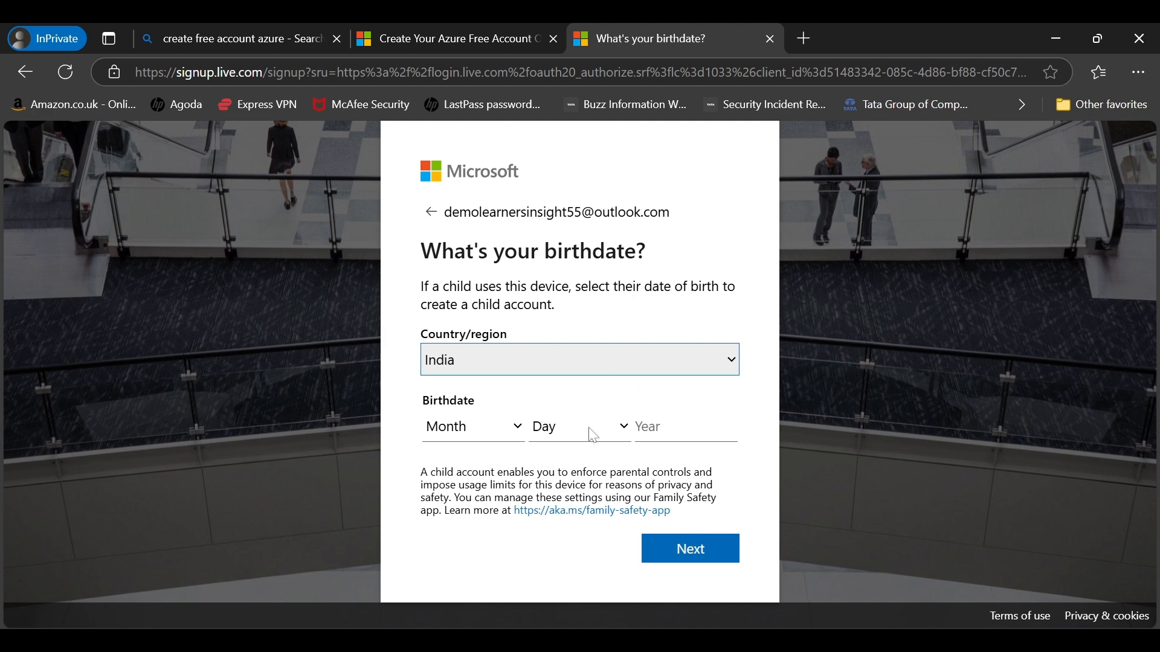
pyautogui.click(591, 371)
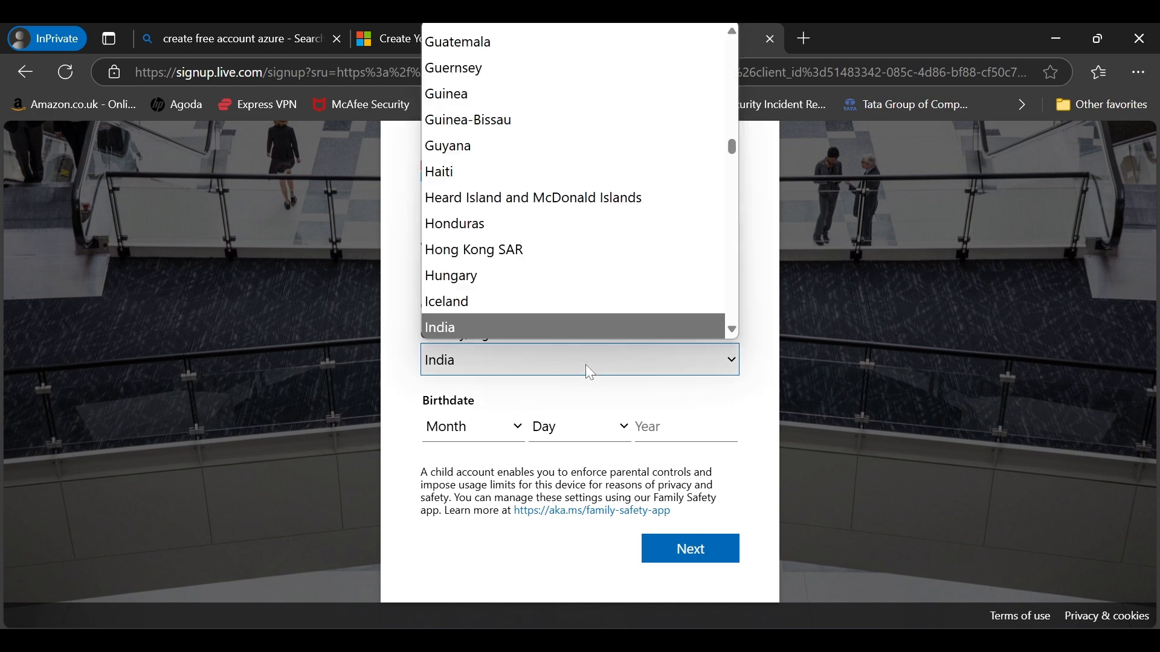
pyautogui.click(486, 425)
pyautogui.click(486, 425)
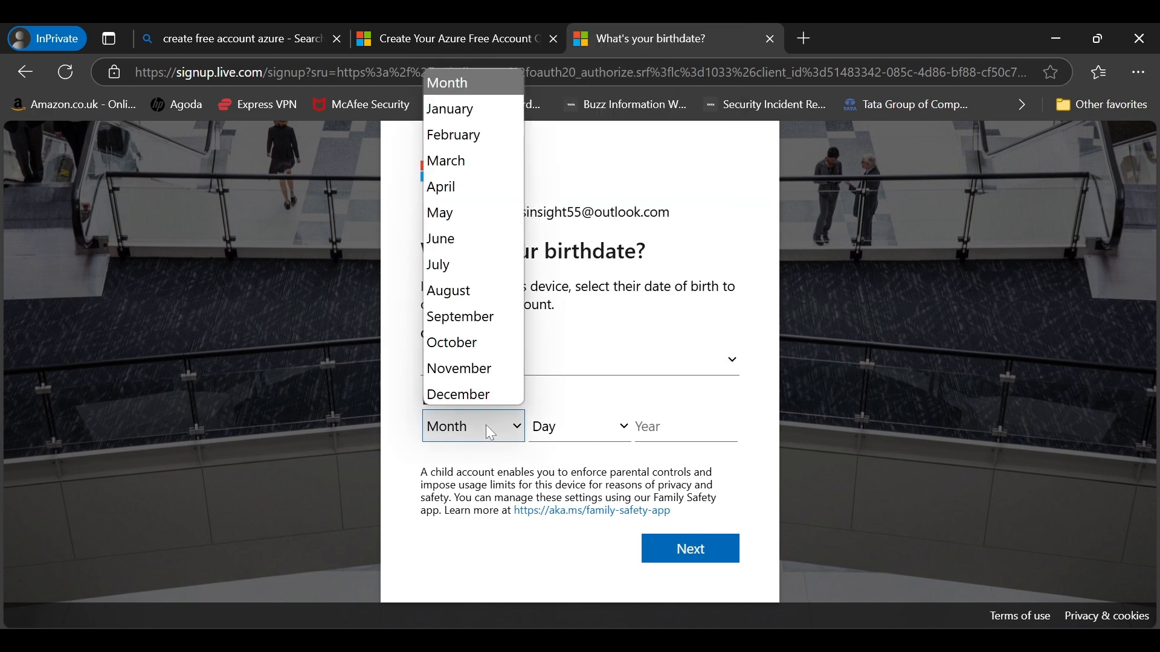
pyautogui.click(484, 318)
pyautogui.click(564, 429)
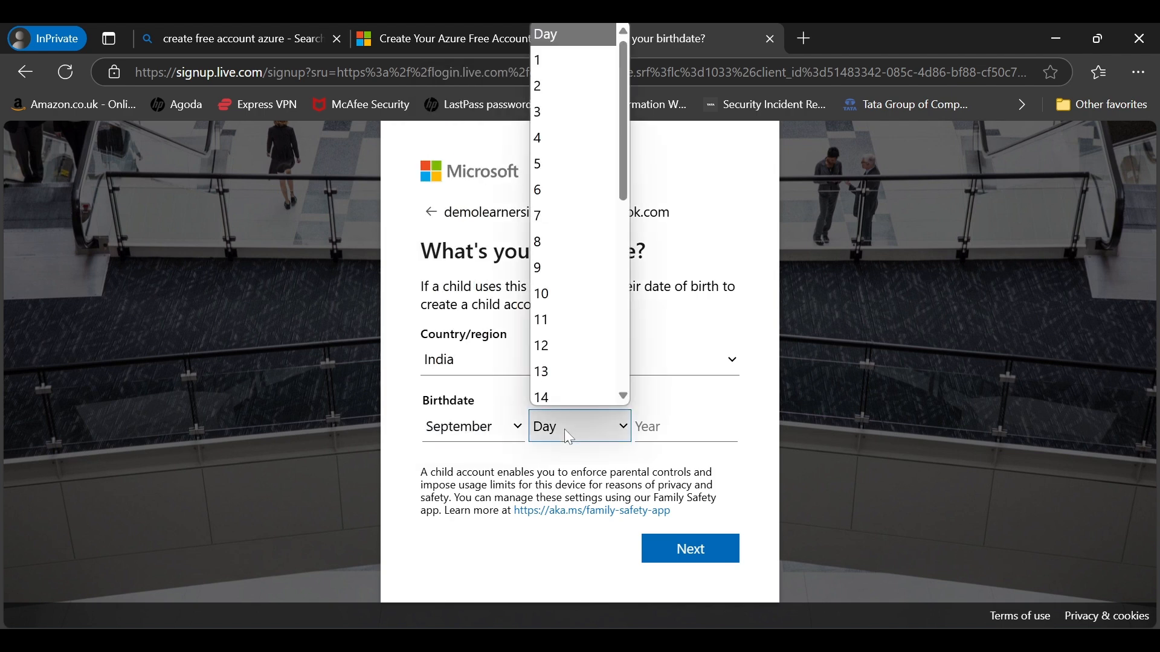
pyautogui.click(574, 394)
pyautogui.click(636, 427)
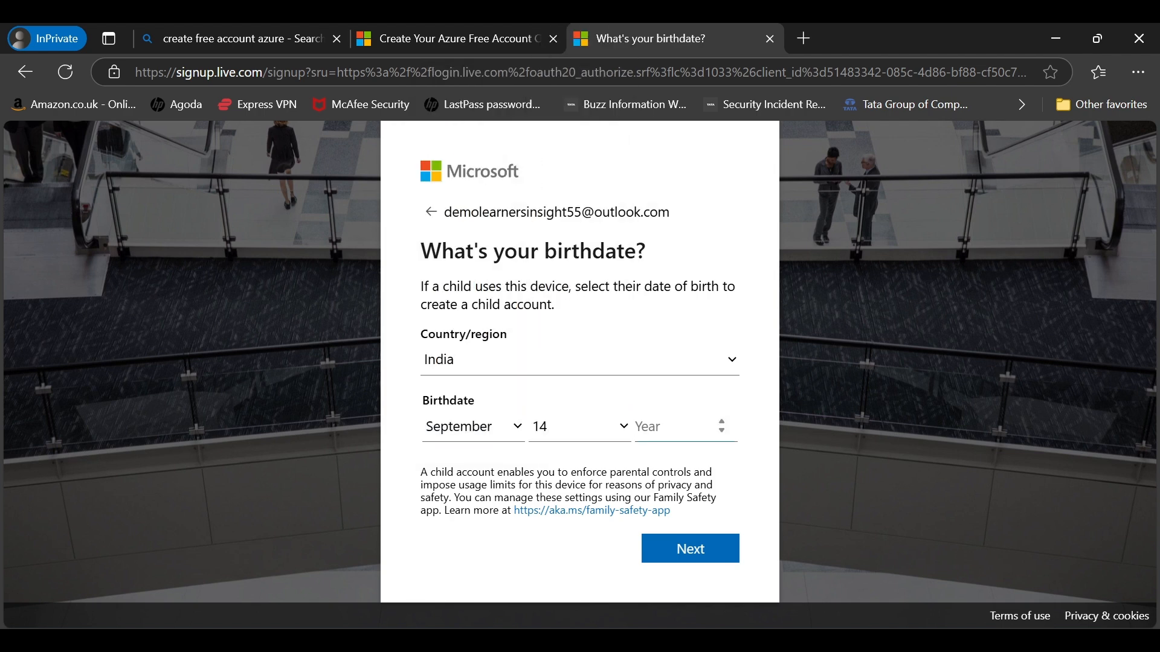
pyautogui.write('1993')
pyautogui.click(701, 554)
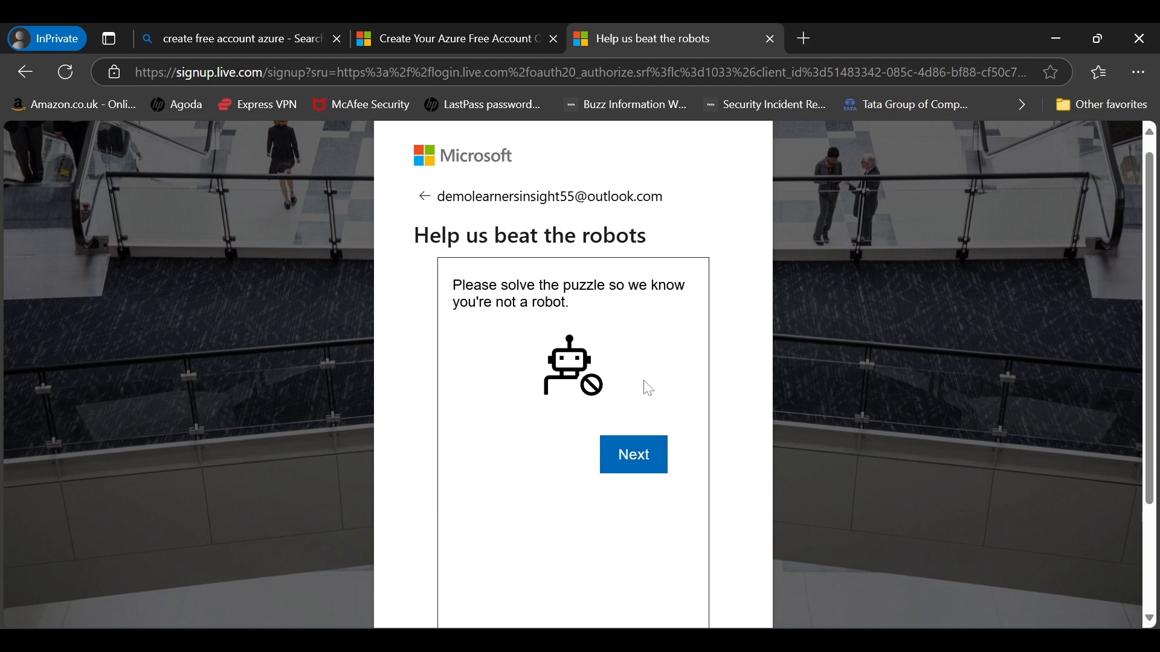
# Step: Rotate the airplane four steps to match the hand's direction and submit the puzzle
pyautogui.click(631, 458)
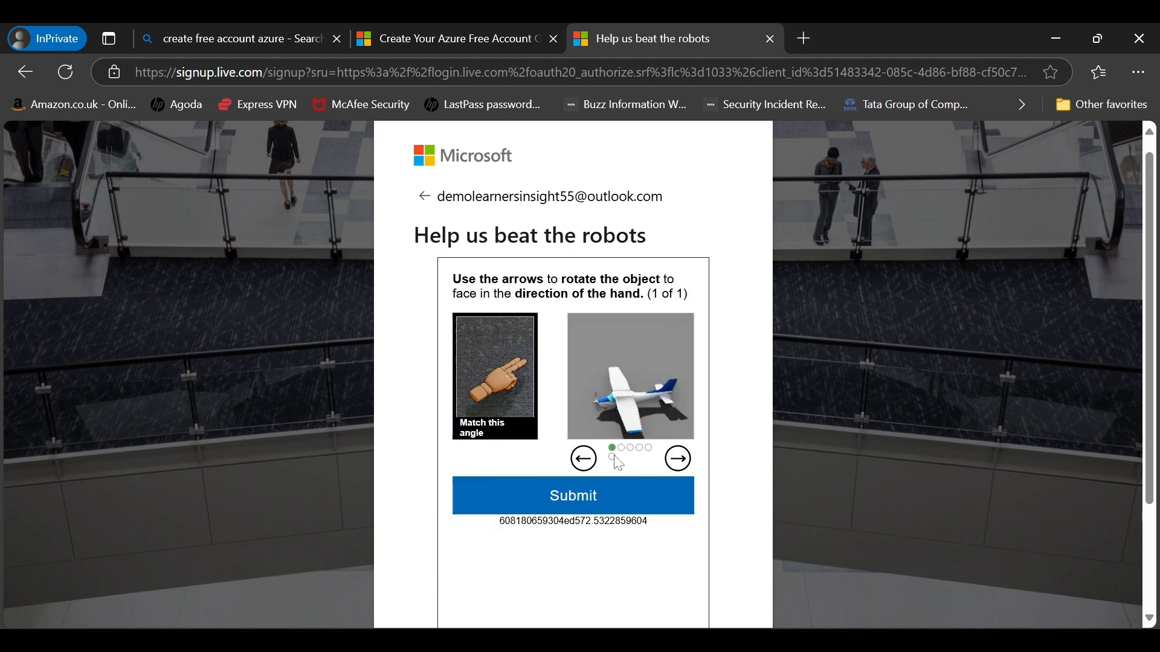
pyautogui.click(678, 461)
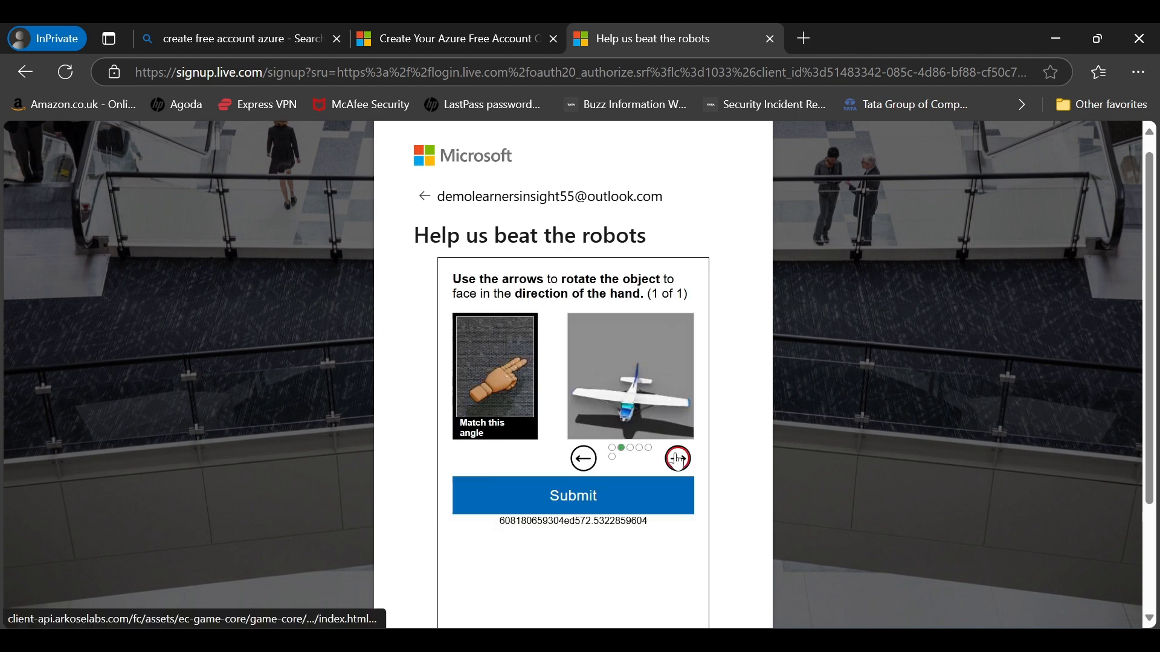
pyautogui.click(678, 460)
pyautogui.click(678, 460)
pyautogui.click(678, 460)
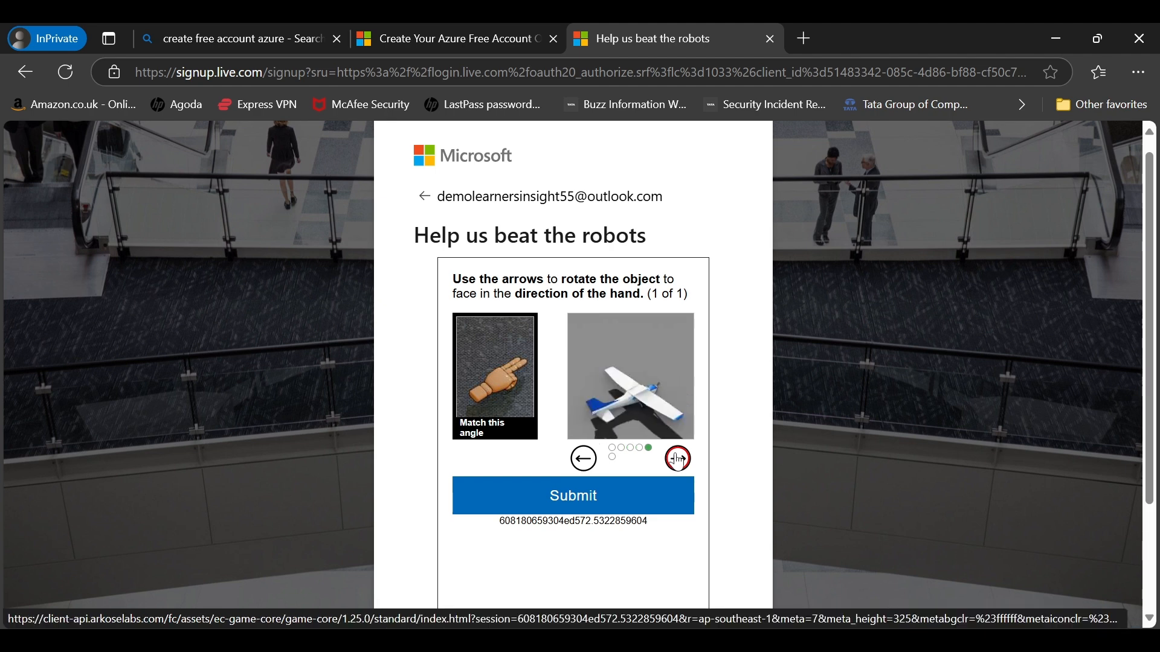
pyautogui.click(604, 498)
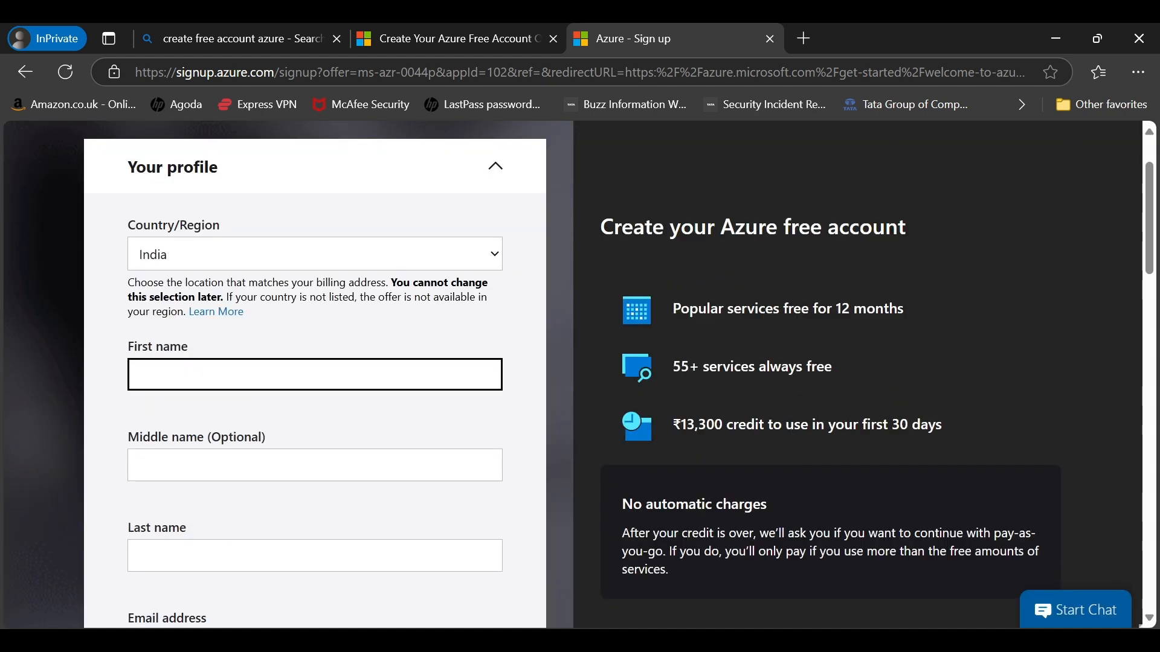
# Step: Fill in the first name, last name and phone number on the profile form
pyautogui.write('mo')
pyautogui.click(253, 556)
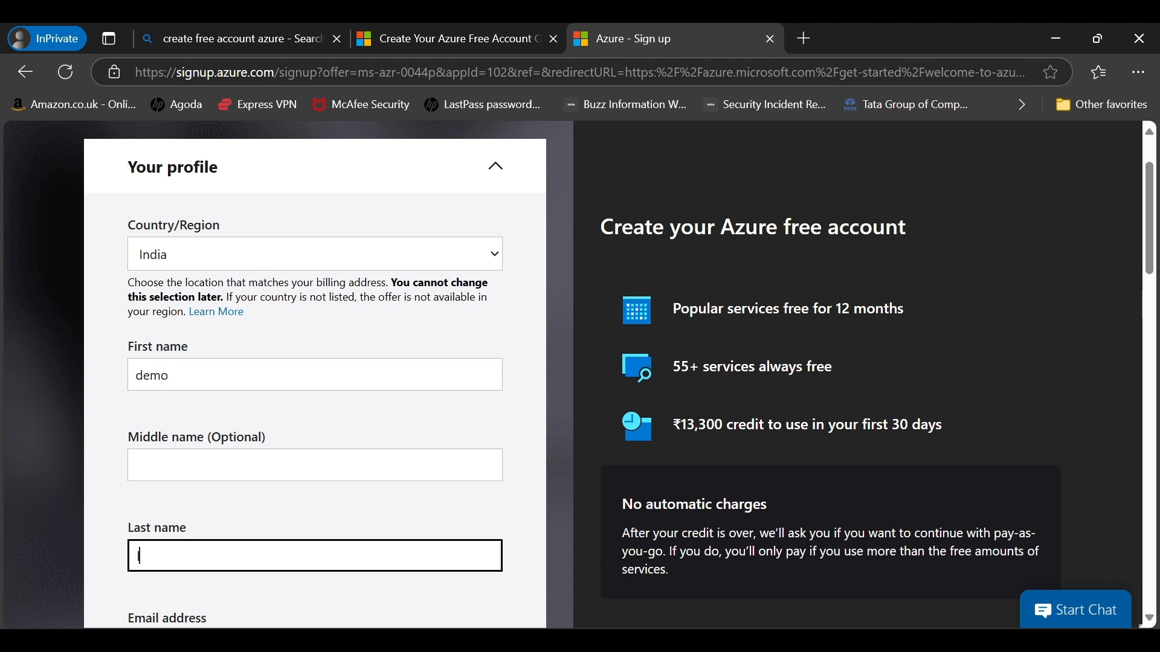
pyautogui.write('learnersinsight')
pyautogui.scroll(-3, 208, 565)
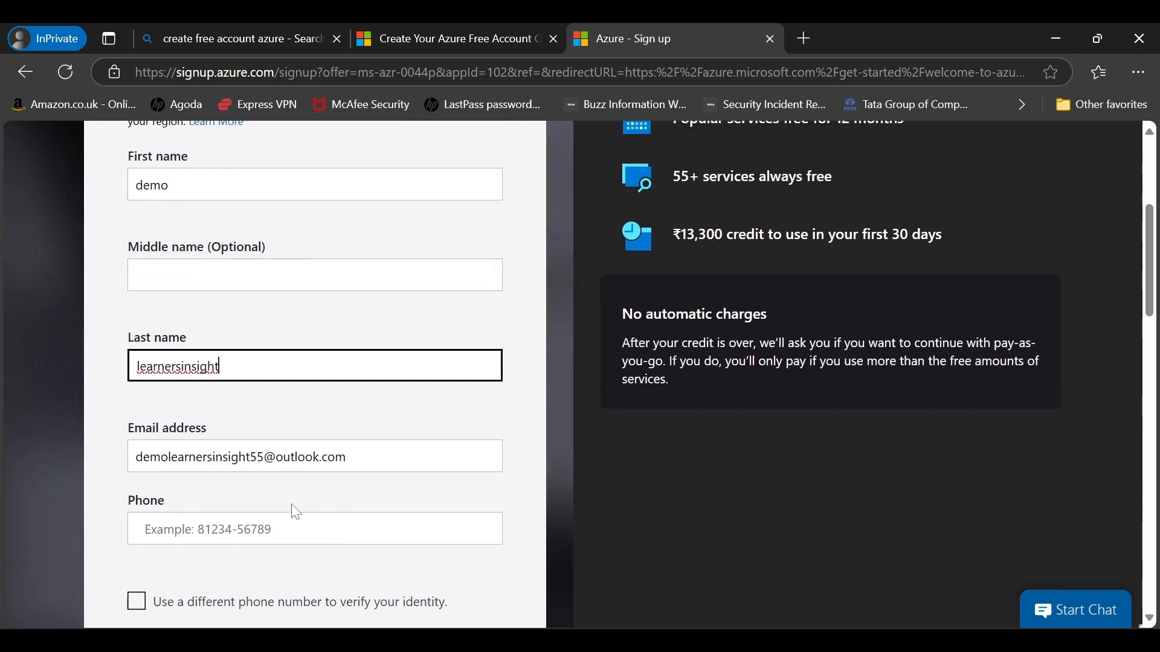
pyautogui.click(208, 529)
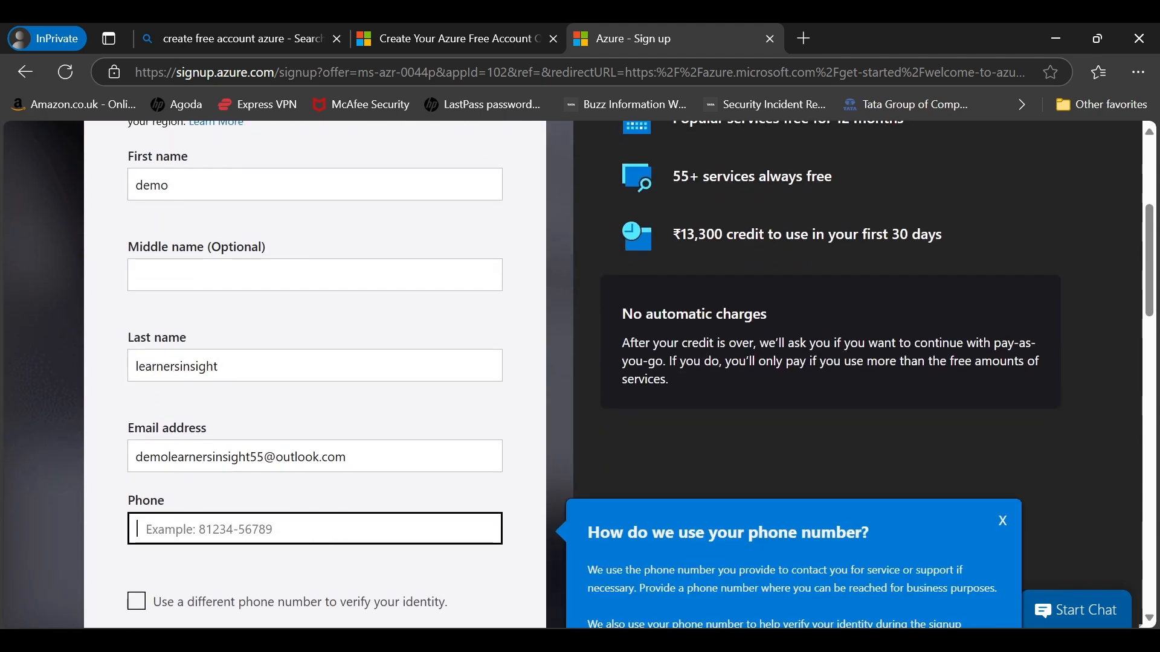
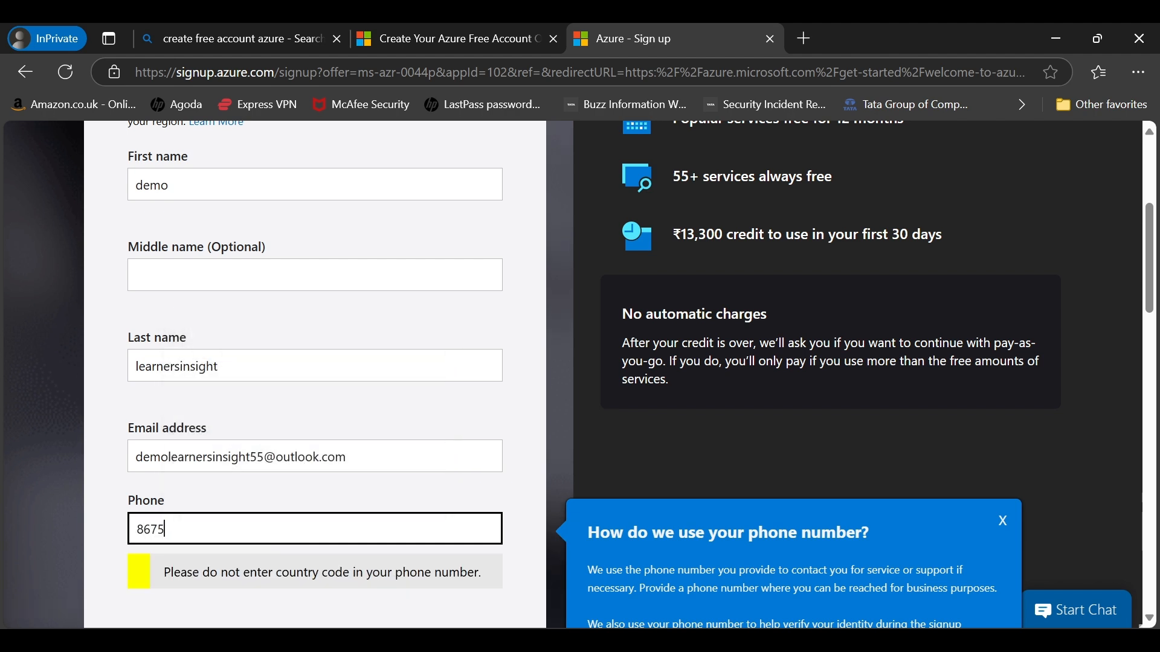
# Step: Accept the subscription agreement and partner-sharing option, then open identity verification by card
pyautogui.scroll(-3, 365, 457)
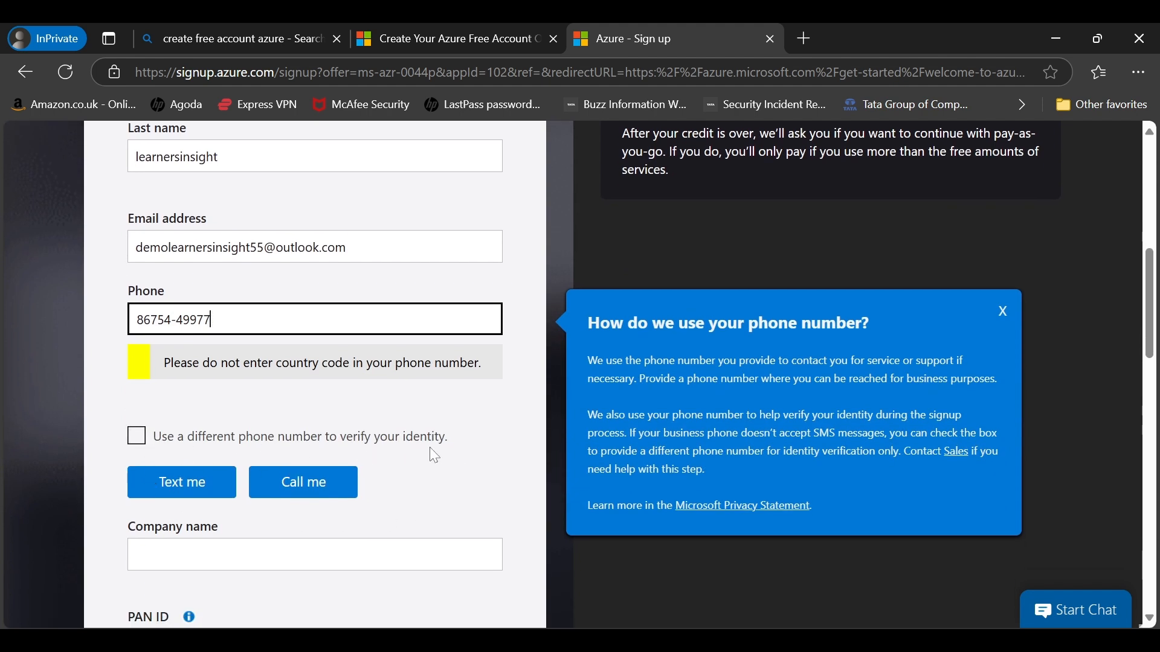
pyautogui.scroll(-2, 432, 453)
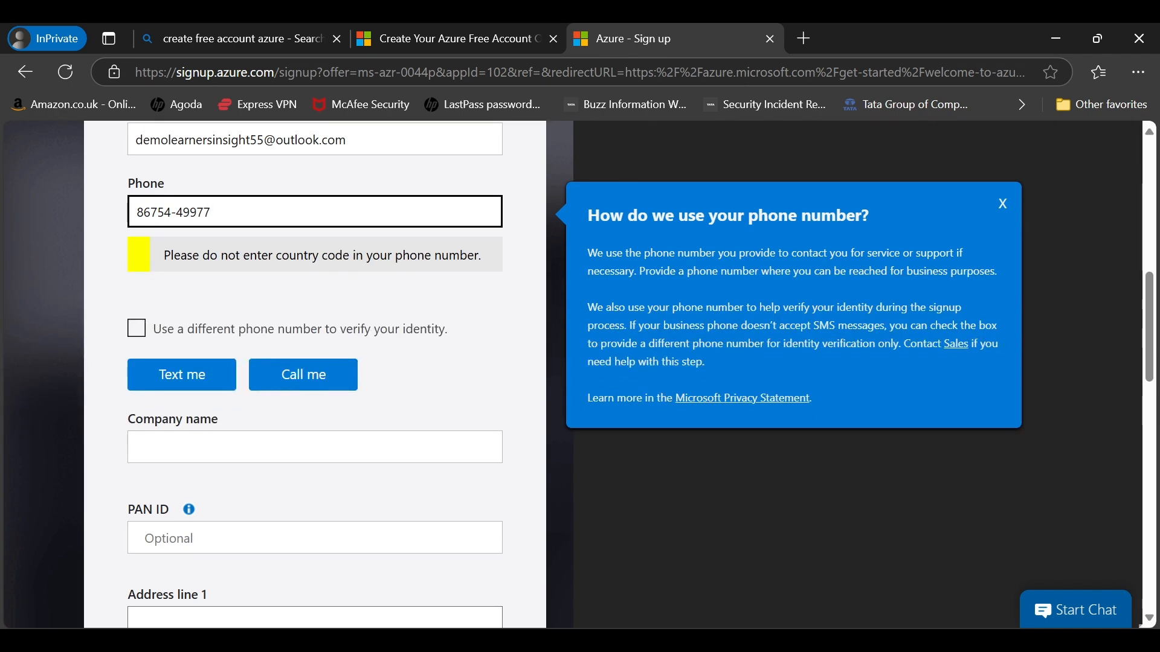
pyautogui.scroll(-2, 574, 375)
pyautogui.scroll(-12, 381, 433)
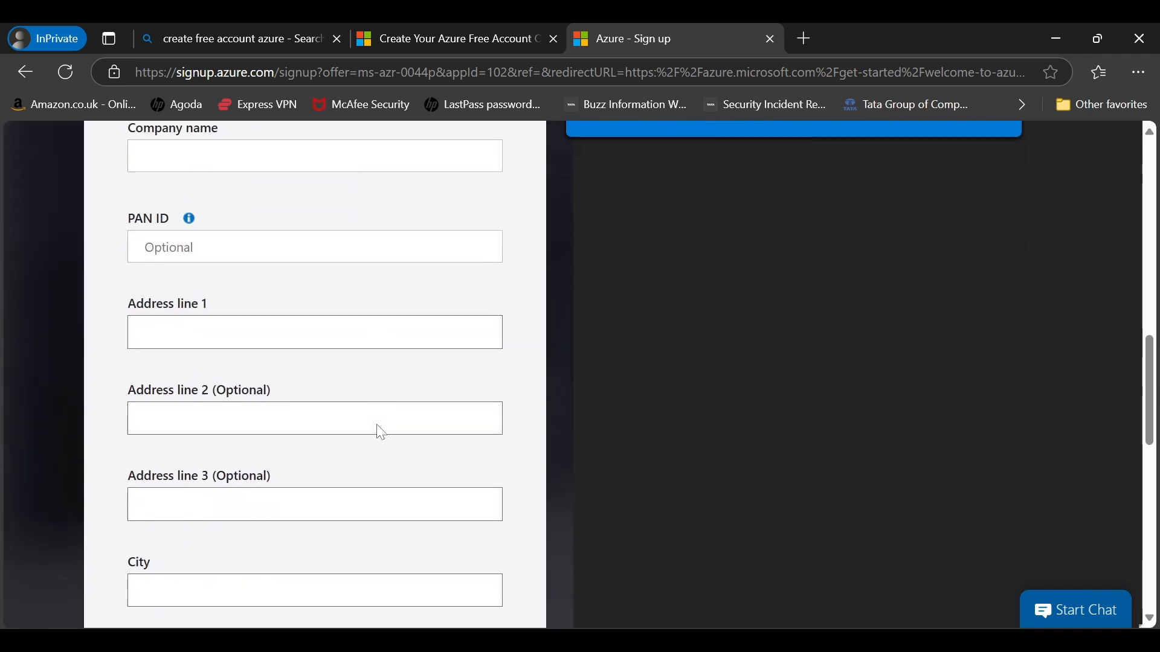
pyautogui.scroll(-1, 380, 432)
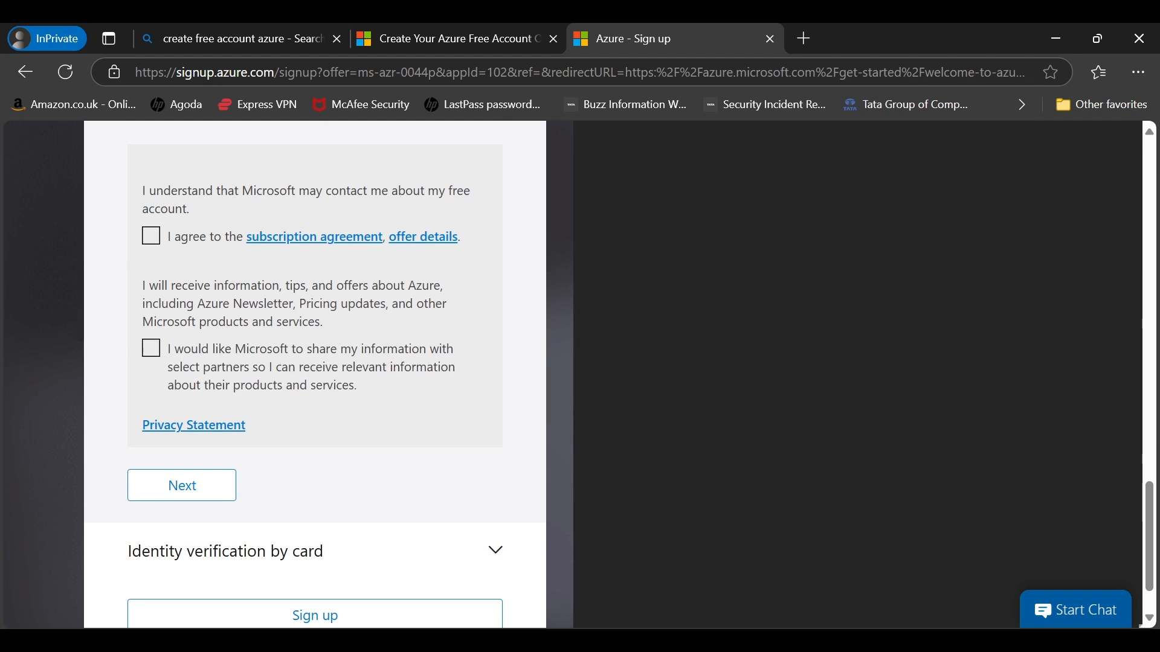
pyautogui.click(151, 236)
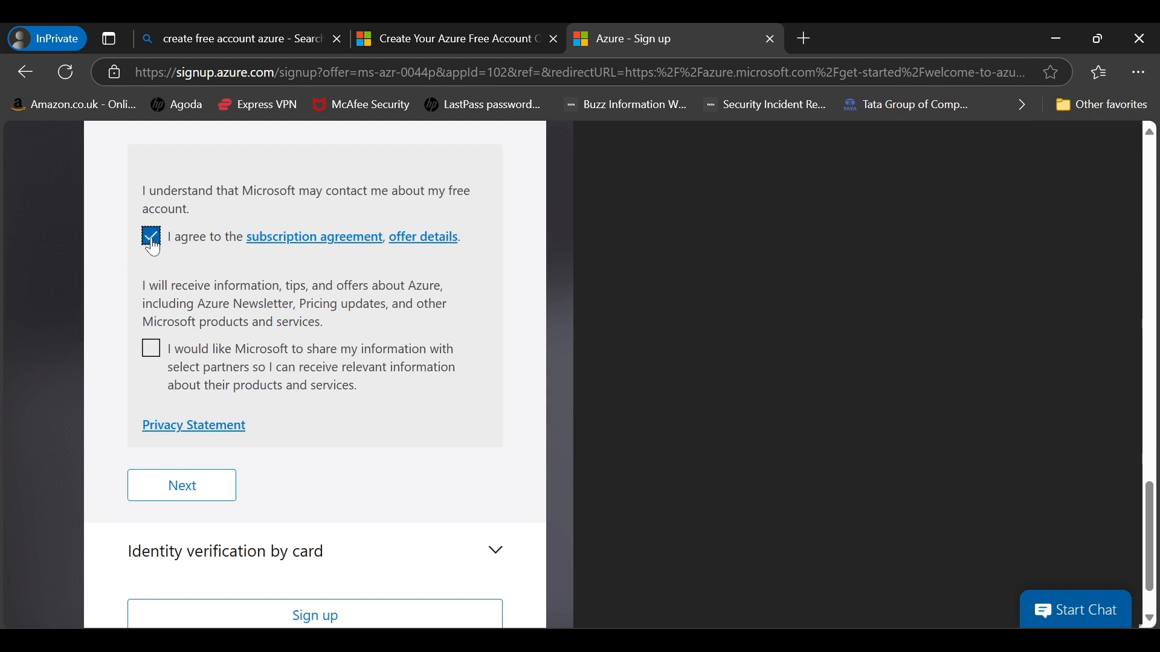
pyautogui.click(151, 349)
pyautogui.scroll(-2, 447, 398)
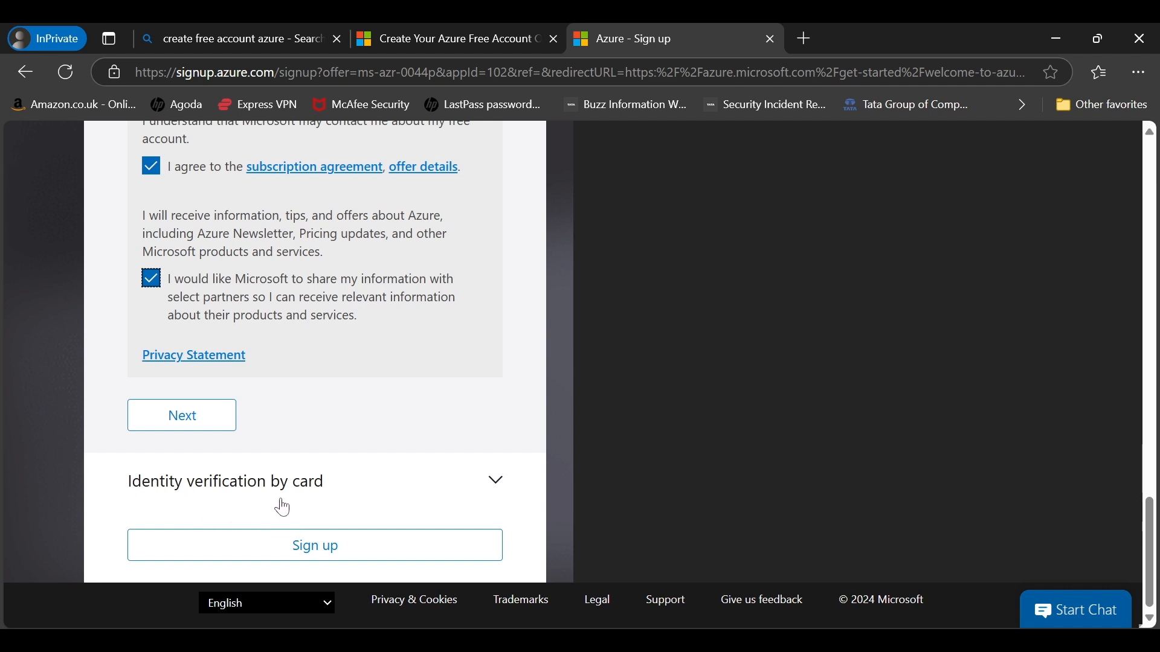
pyautogui.click(501, 492)
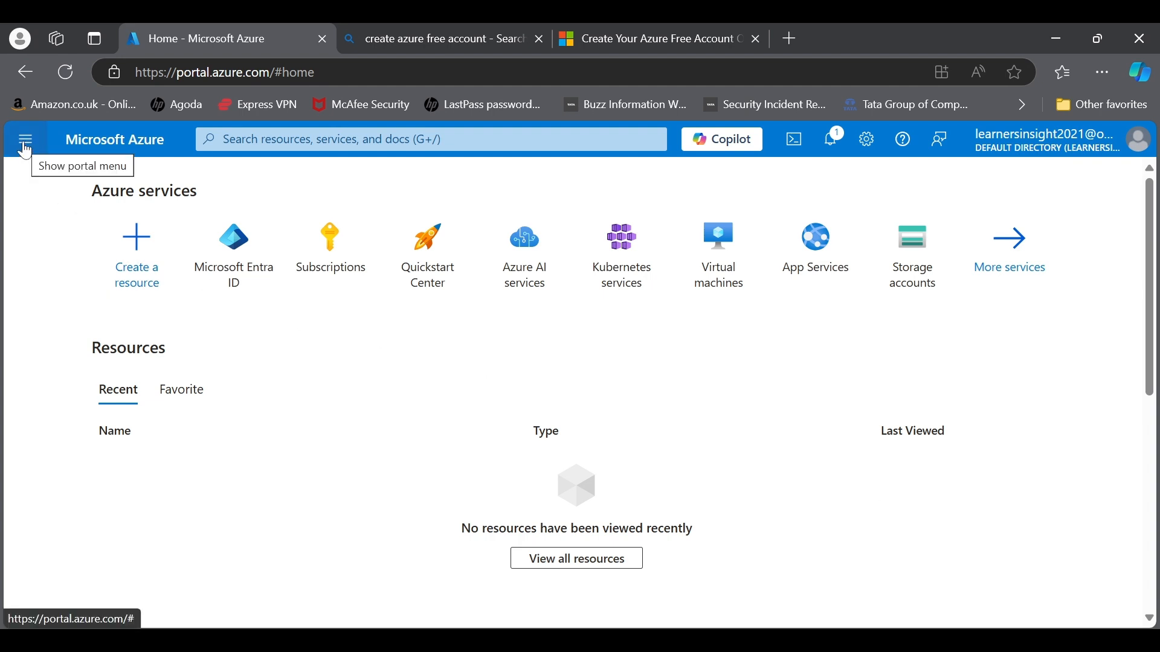
# Step: Visit the dashboard, then open the All services catalogue from the portal menu
pyautogui.click(26, 145)
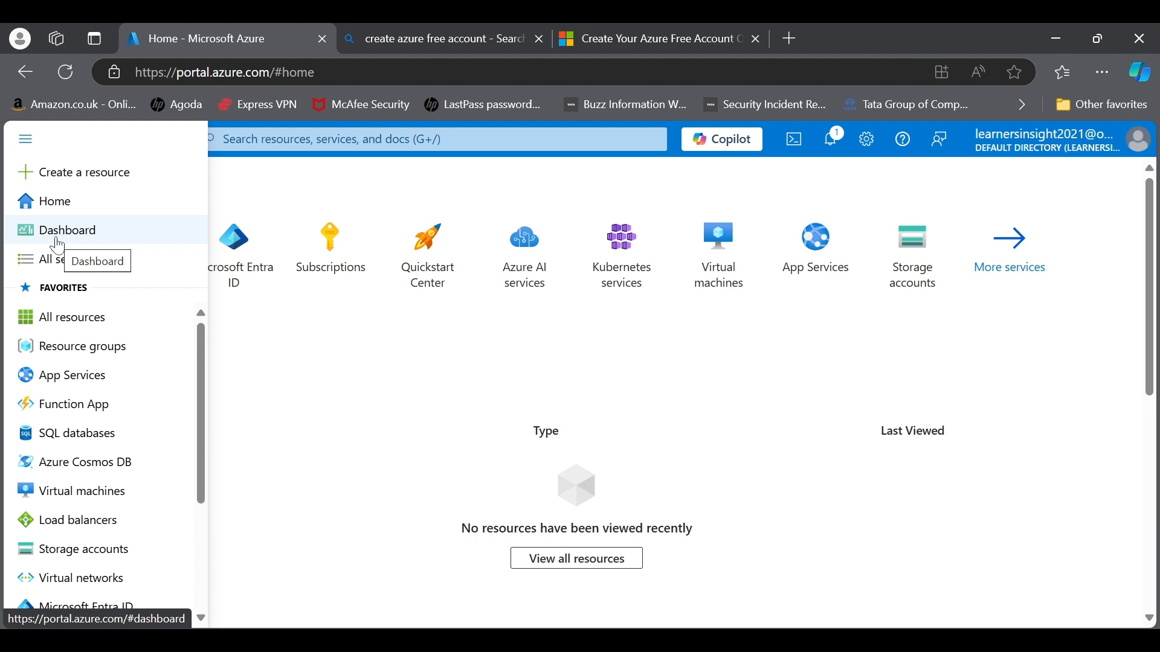
pyautogui.click(58, 242)
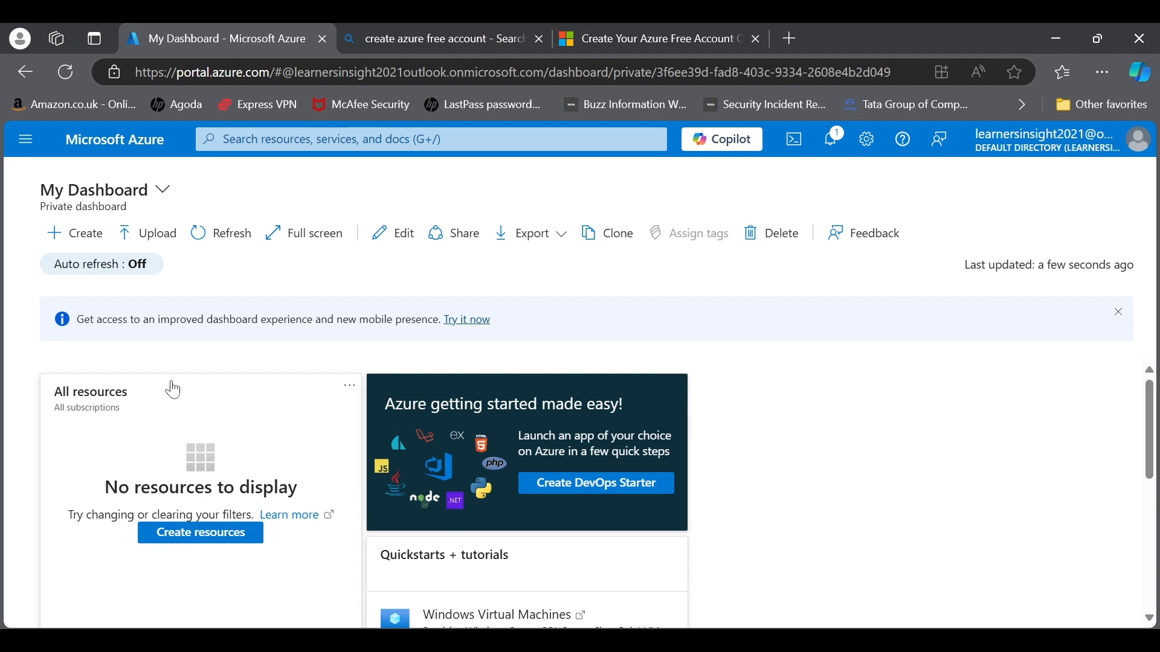
pyautogui.click(26, 138)
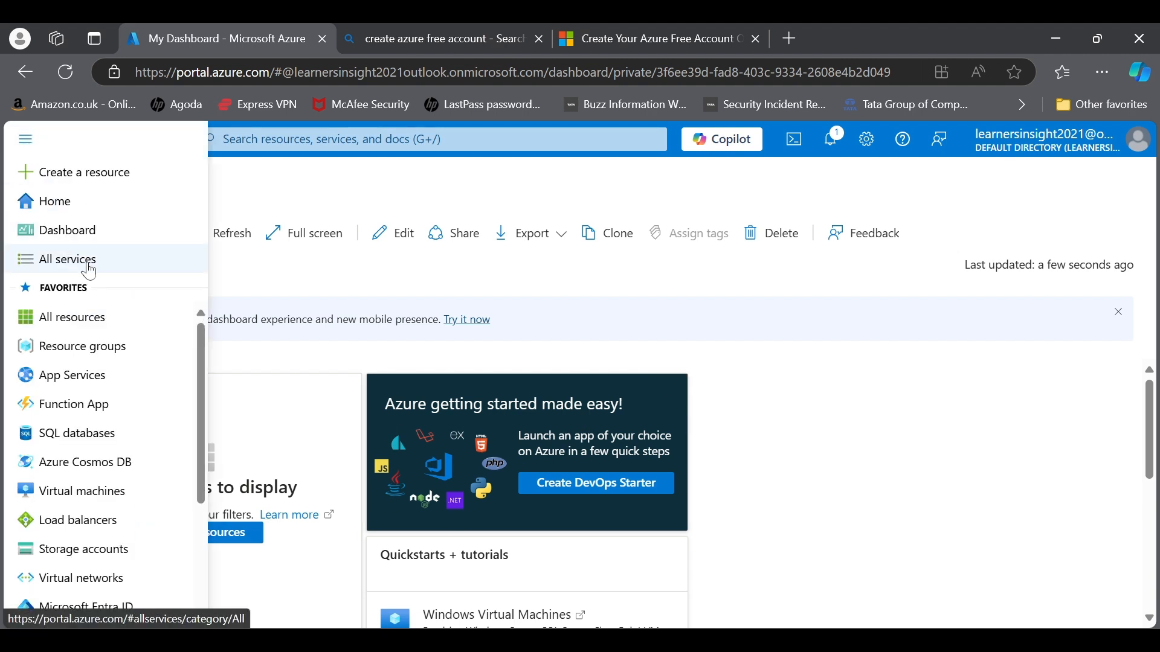
pyautogui.click(89, 269)
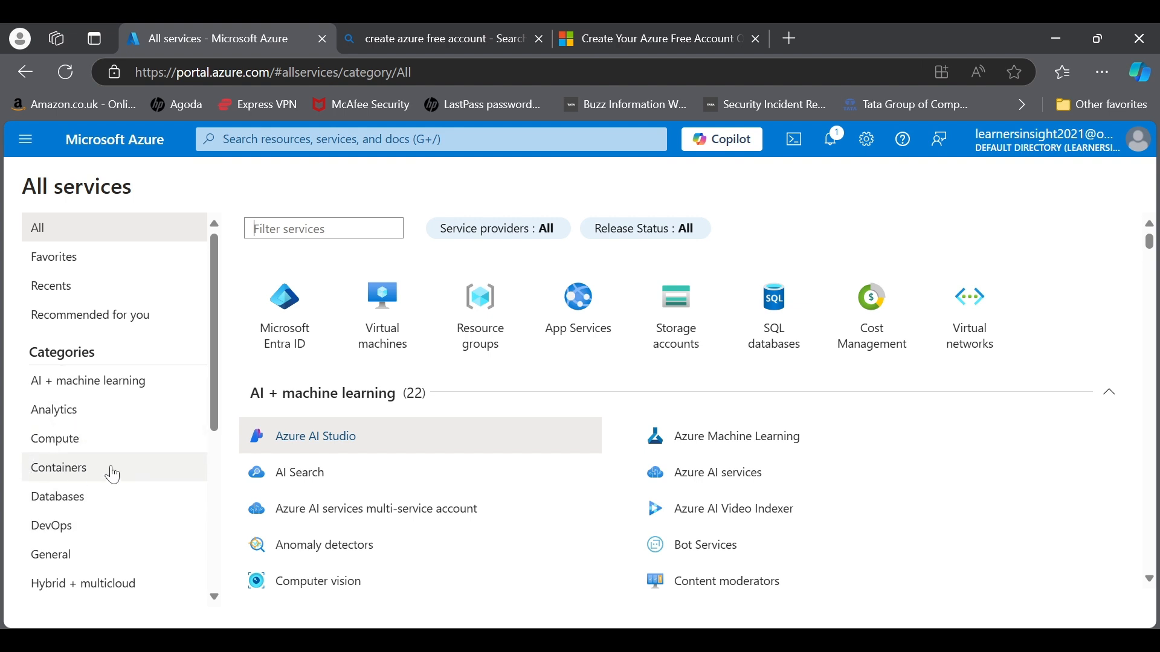
pyautogui.scroll(-3, 113, 476)
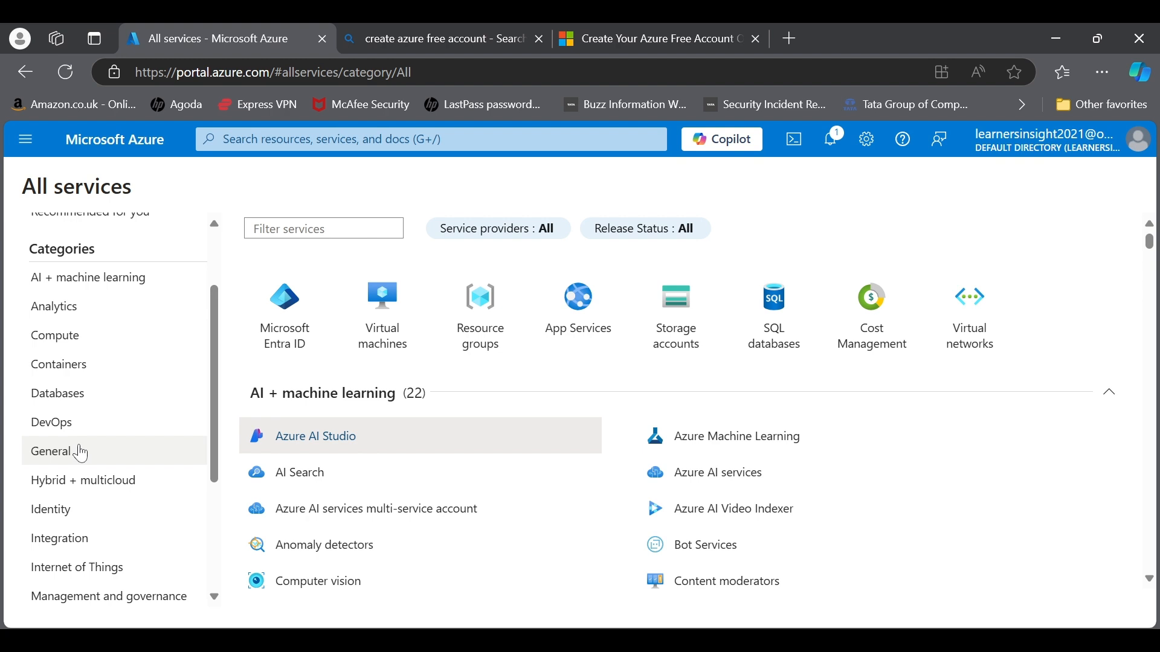
# Step: Filter All services to Compute and browse its Infrastructure as a Service items
pyautogui.click(86, 333)
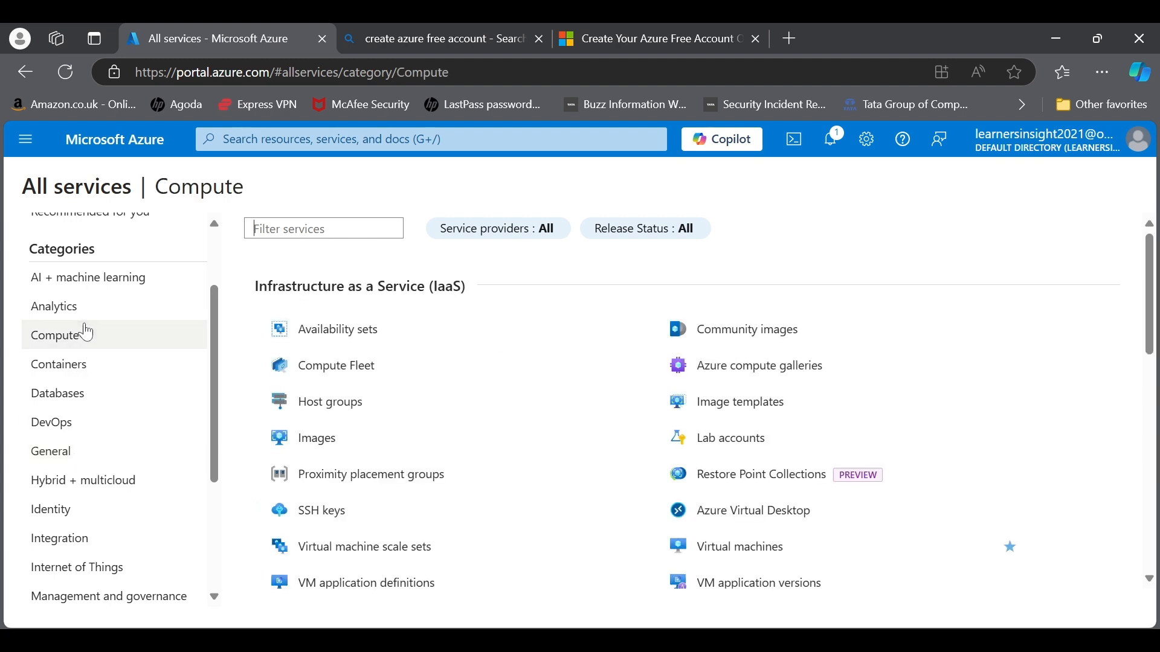
pyautogui.scroll(-1, 469, 422)
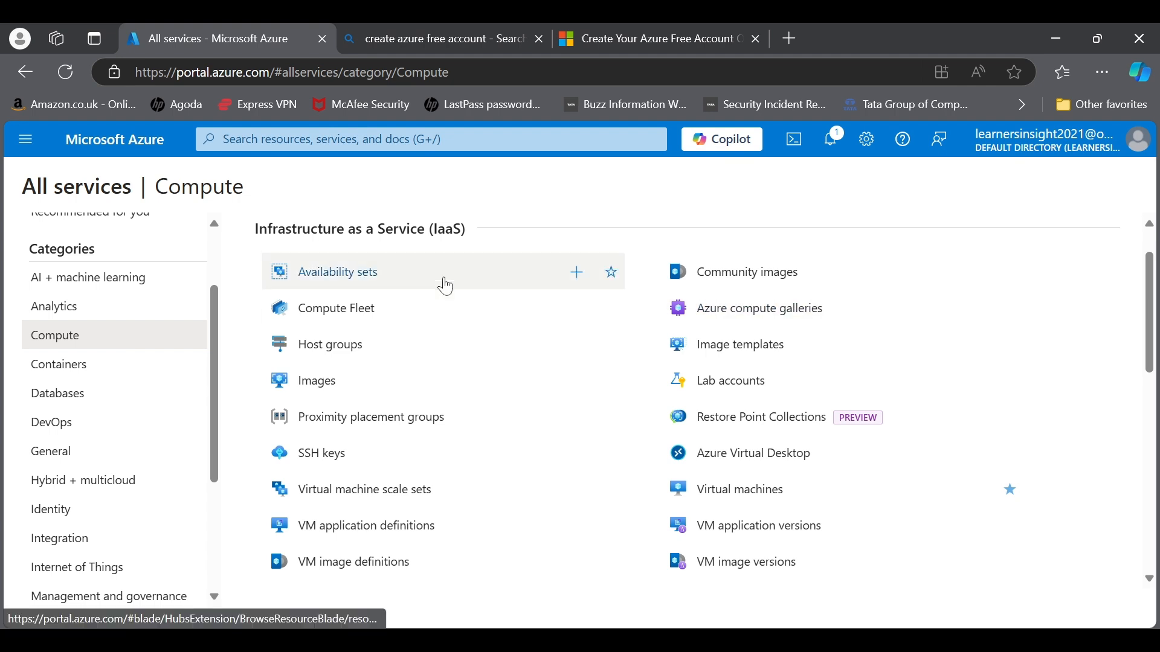
pyautogui.scroll(2, 97, 302)
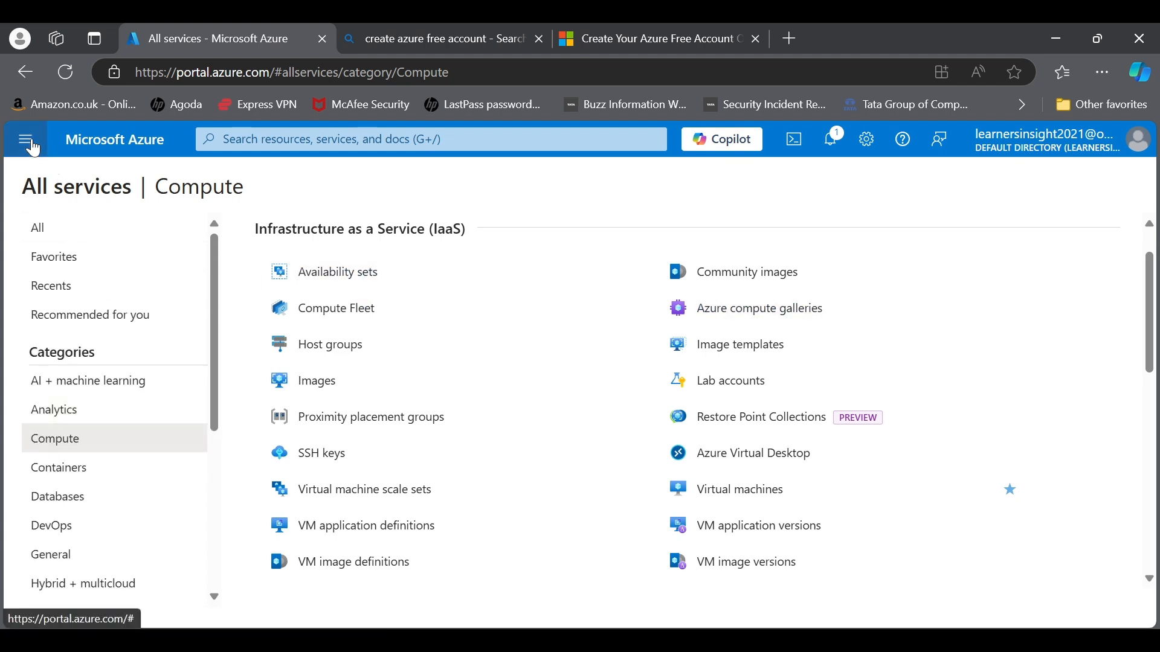
pyautogui.click(27, 143)
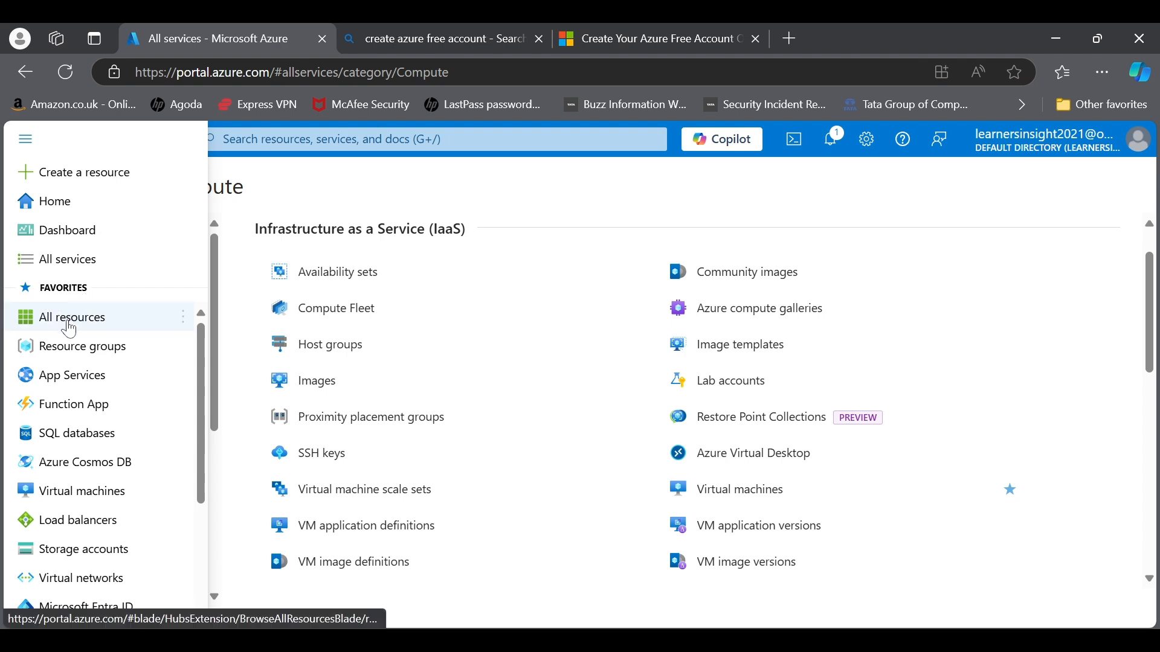
pyautogui.click(77, 316)
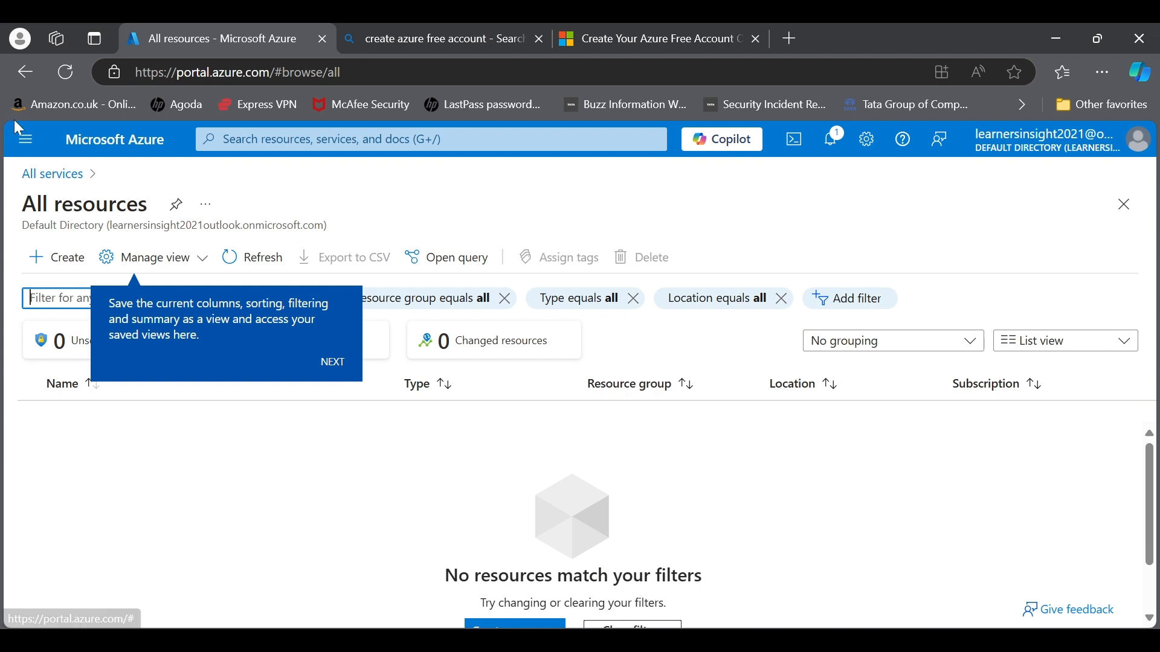
pyautogui.click(24, 139)
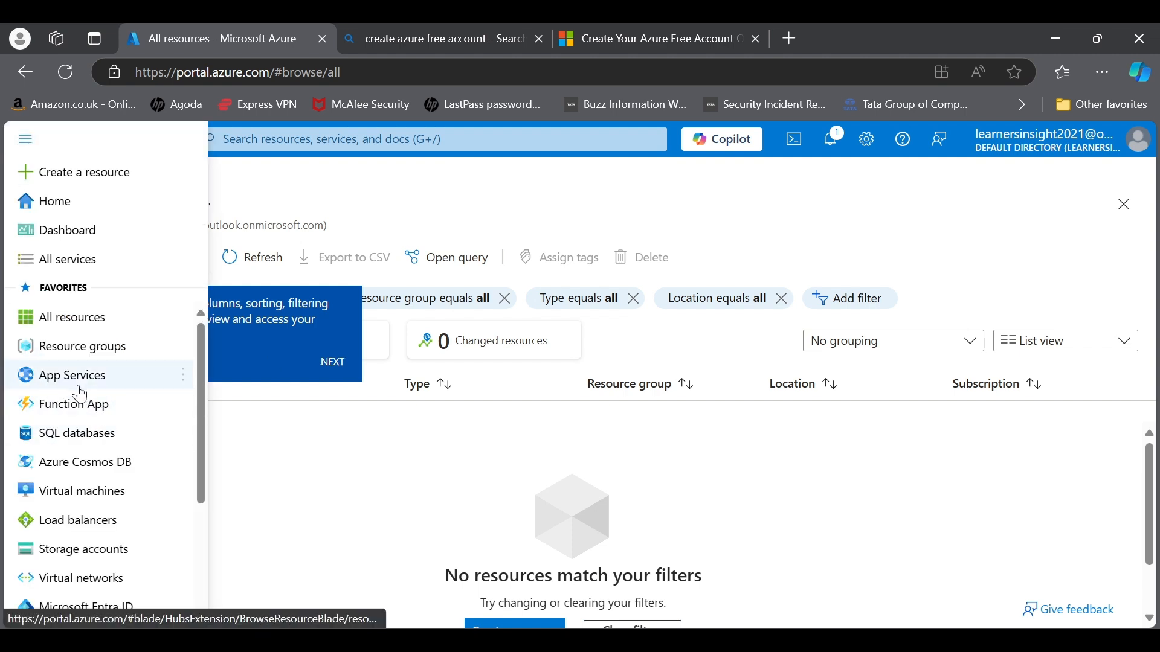
pyautogui.moveTo(92, 390)
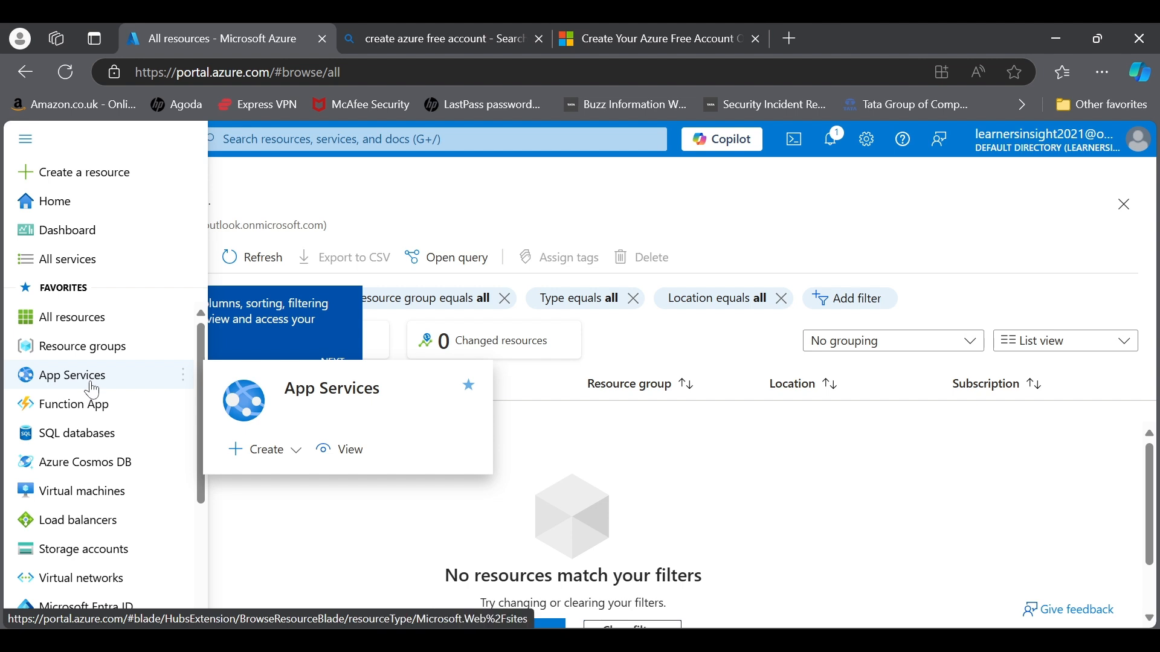
pyautogui.moveTo(481, 396)
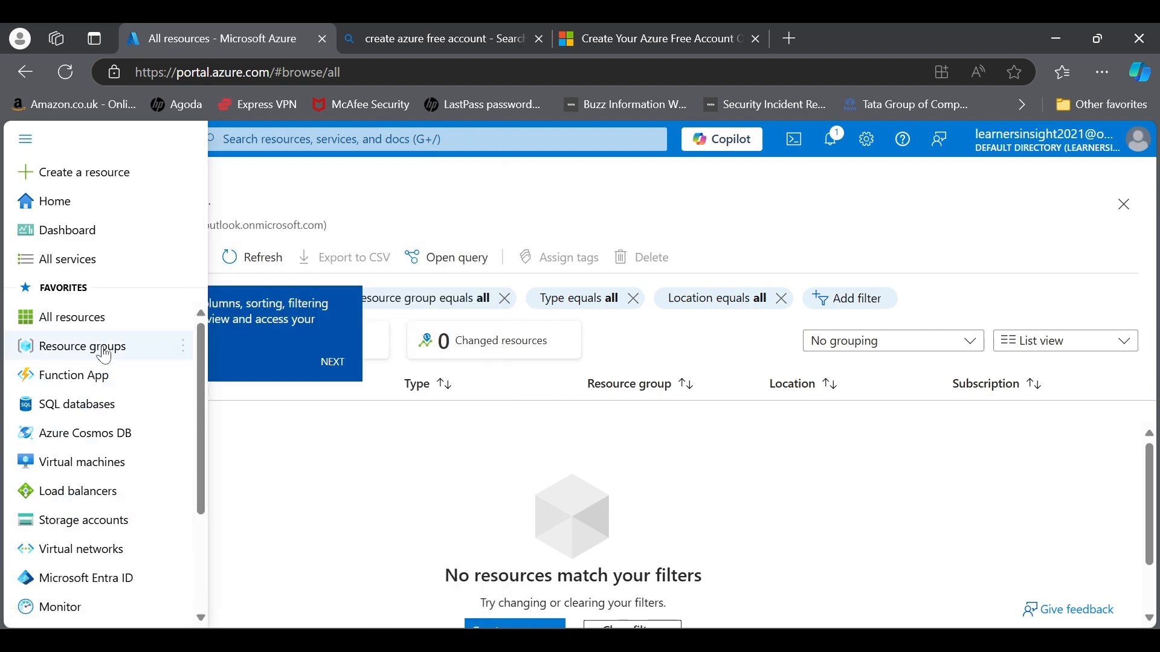
pyautogui.click(96, 373)
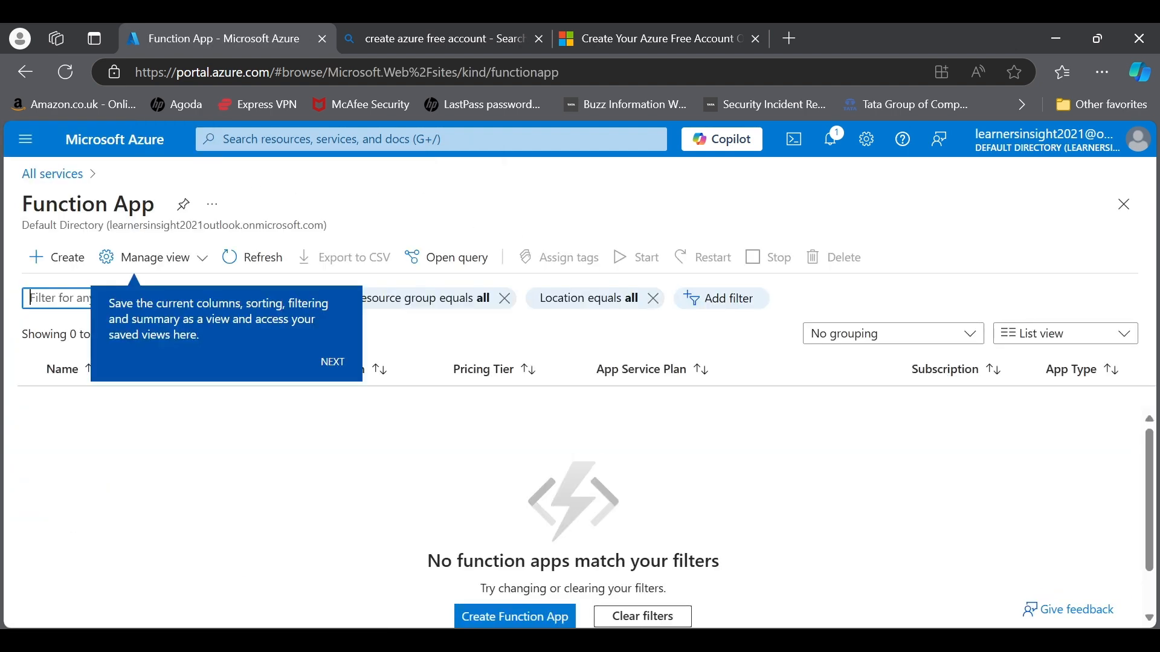
pyautogui.click(25, 139)
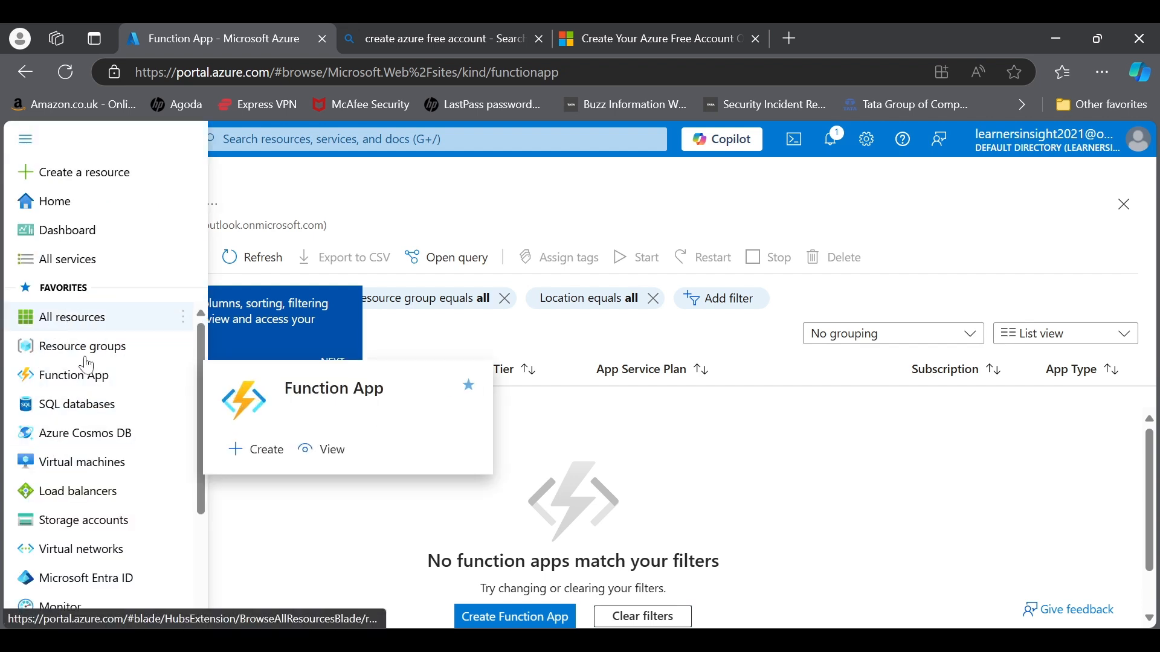
pyautogui.moveTo(133, 477)
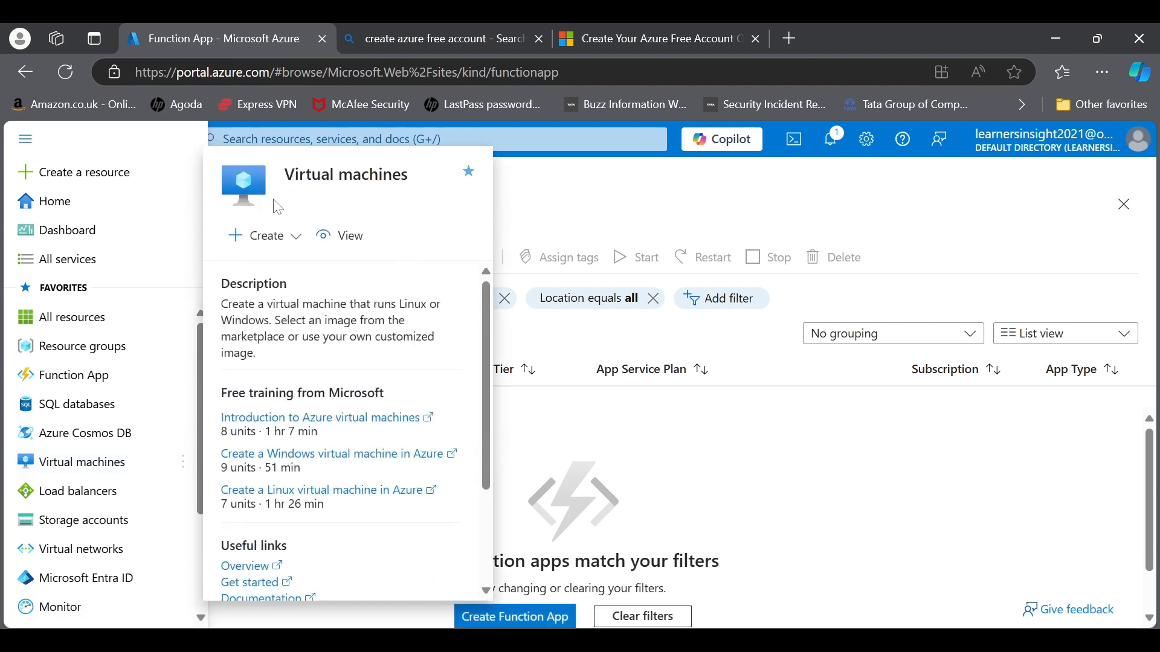
pyautogui.click(76, 264)
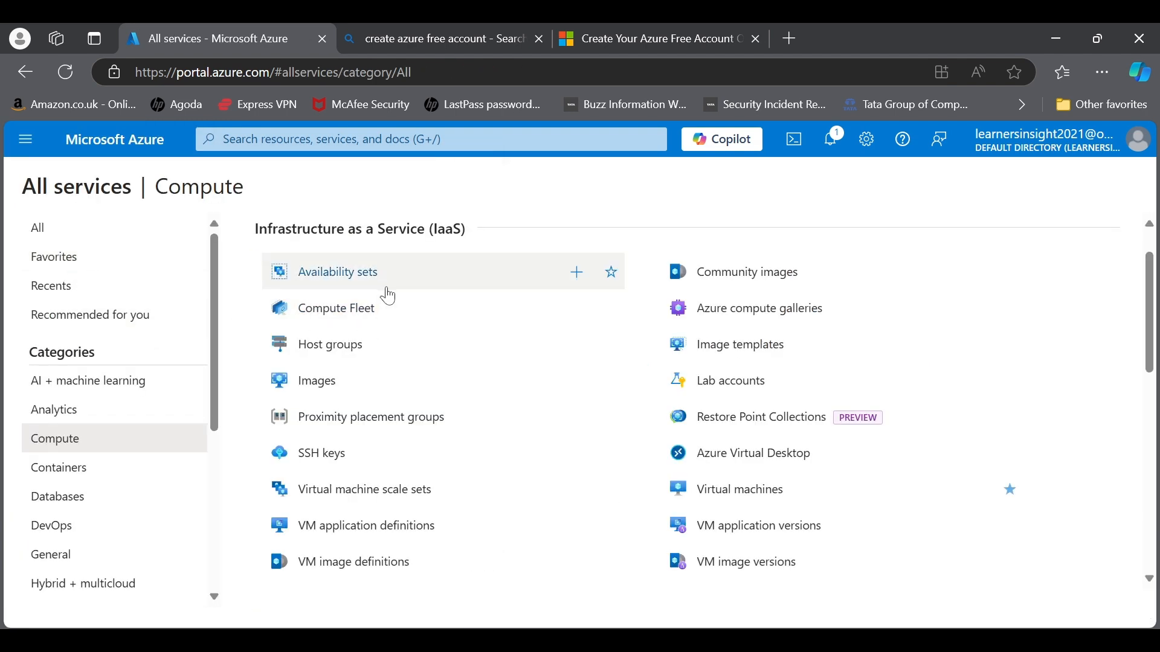
# Step: Star Availability sets and Images, then confirm them under Favorites in the portal menu
pyautogui.moveTo(614, 279)
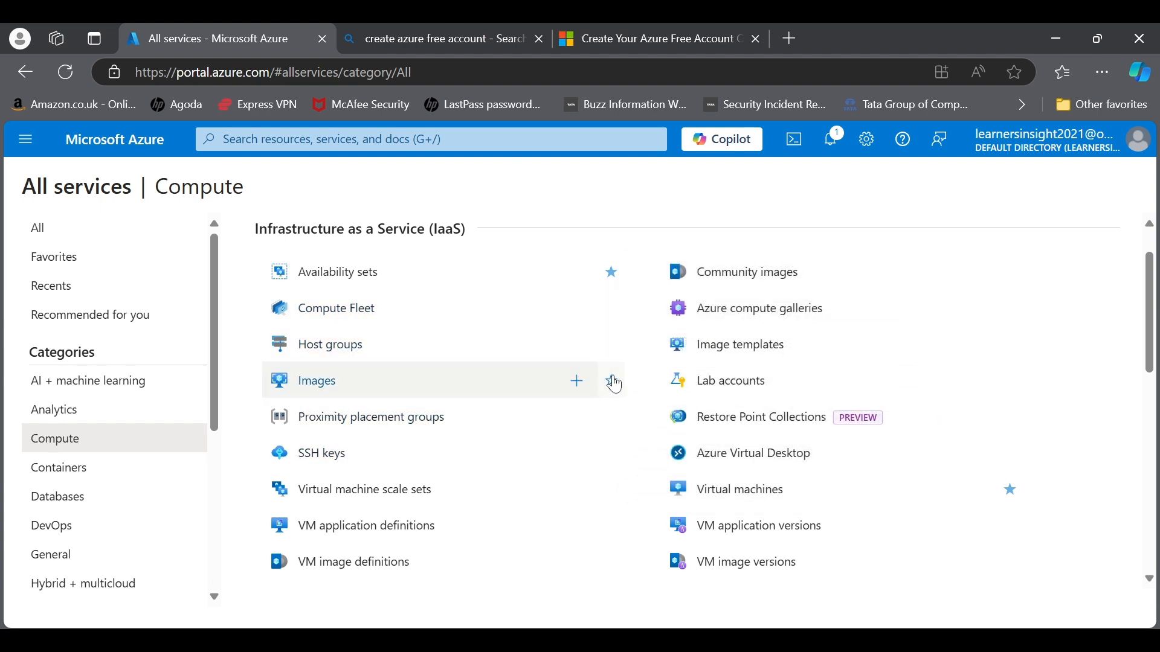
pyautogui.moveTo(614, 384)
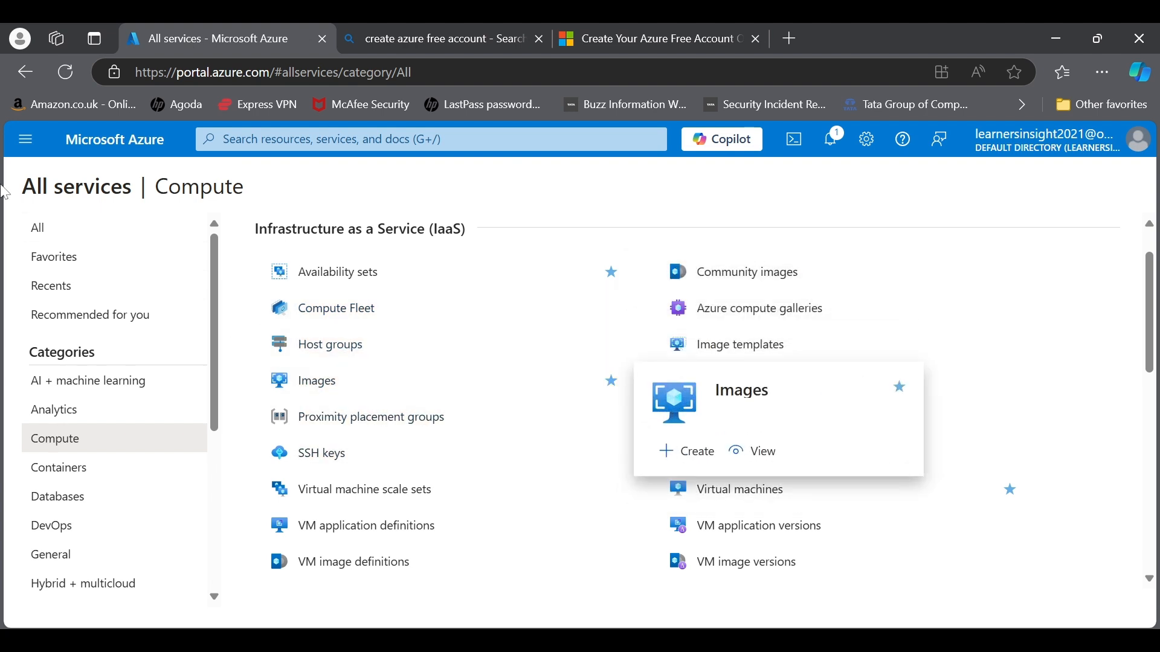
pyautogui.click(24, 140)
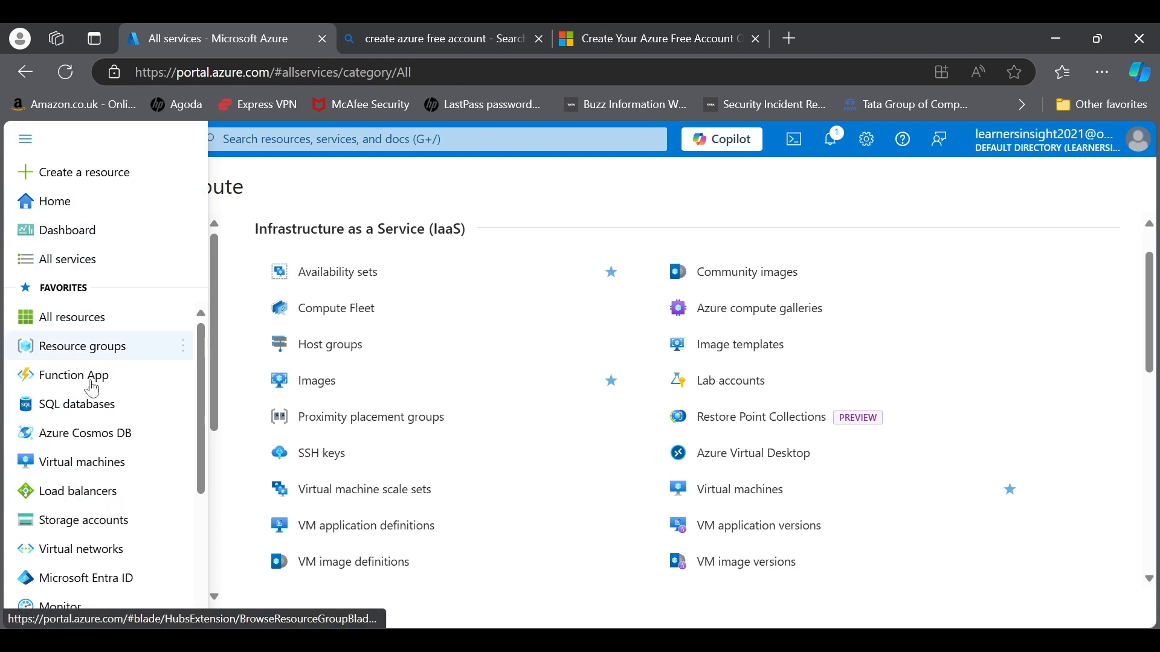
pyautogui.scroll(-1, 109, 553)
pyautogui.scroll(-3, 108, 552)
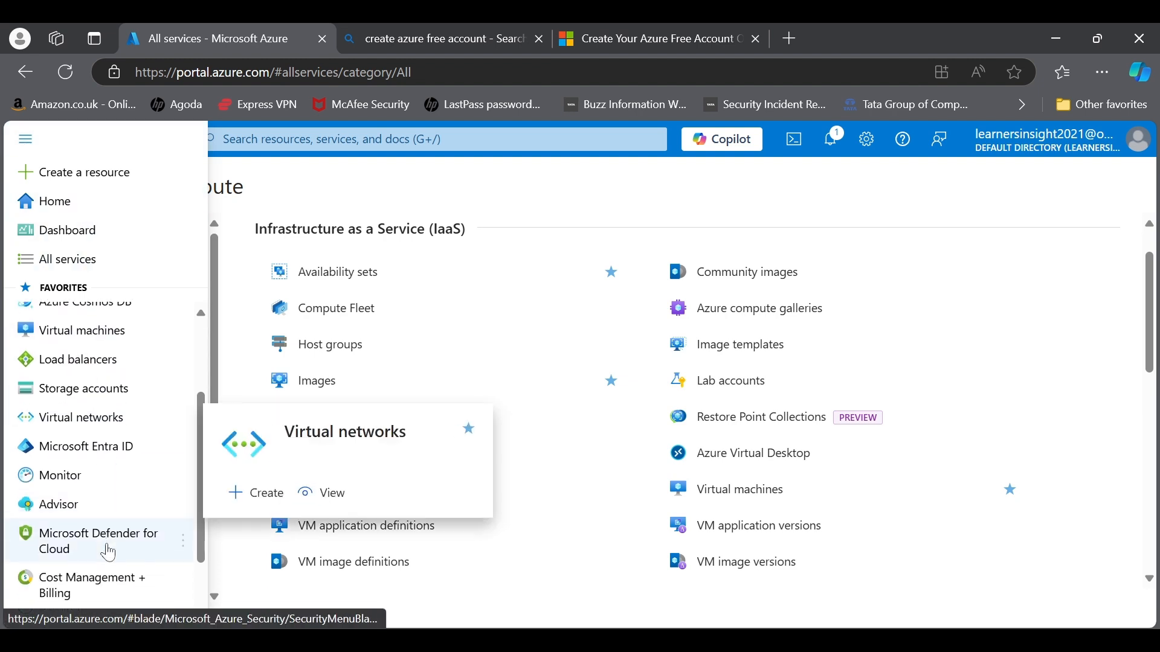
pyautogui.scroll(3, 97, 537)
pyautogui.scroll(-3, 112, 547)
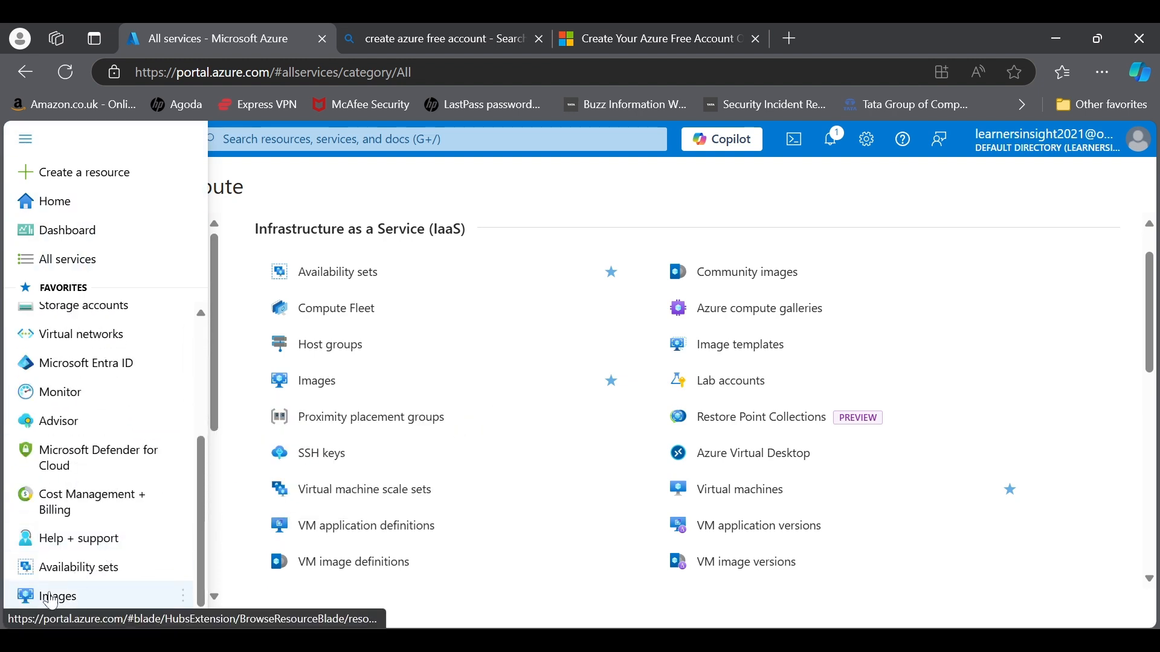
# Step: Close the menu, check recent resource search history, and return to the Azure home page
pyautogui.click(324, 172)
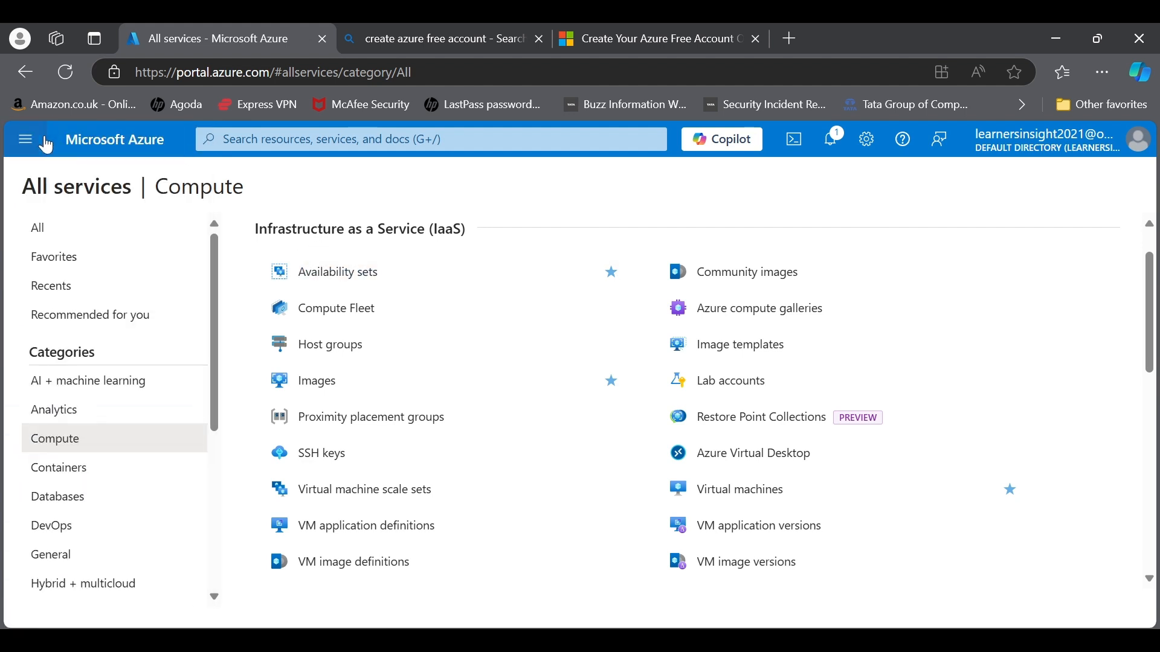
pyautogui.click(331, 139)
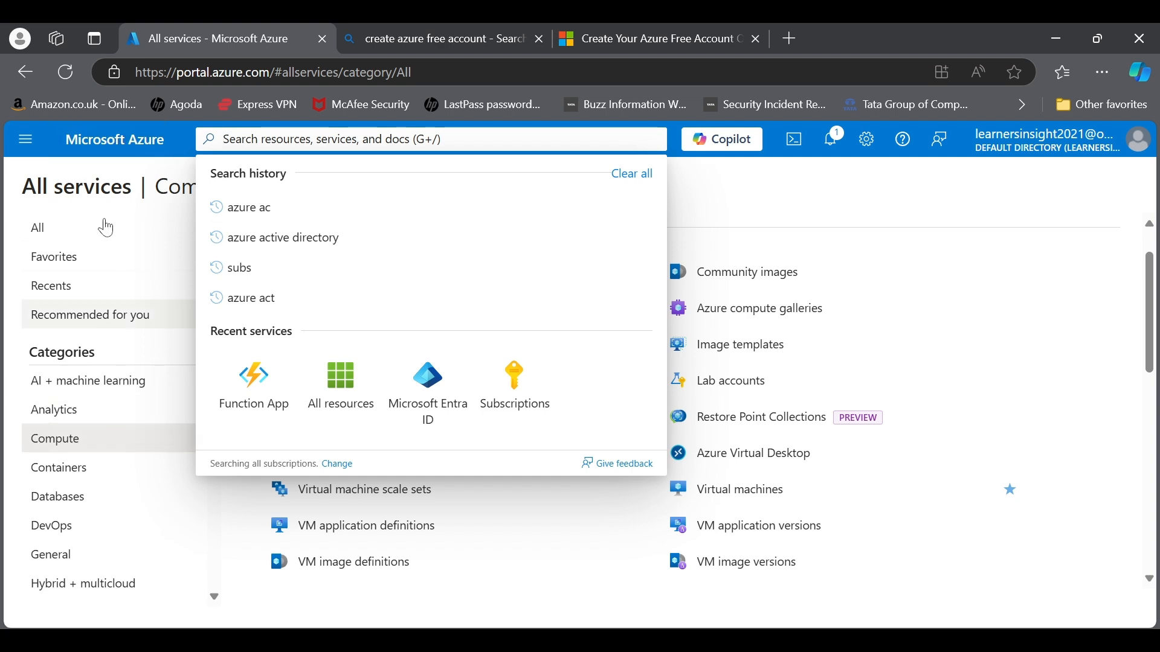
pyautogui.click(153, 146)
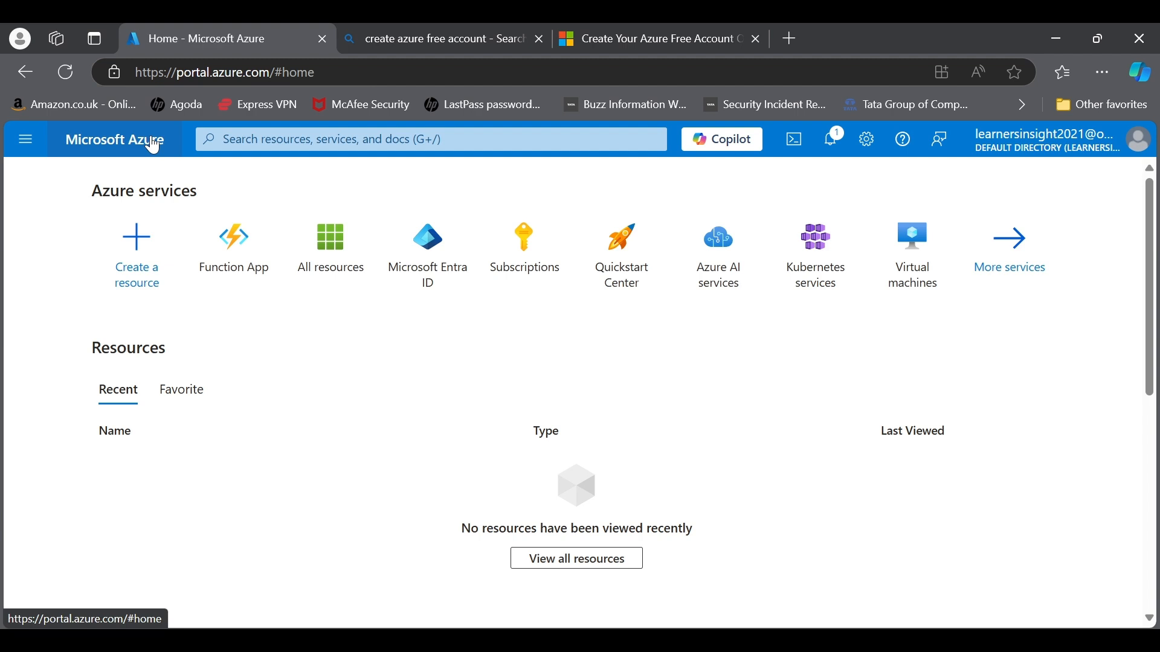
# Step: Search the Marketplace for 'virtual m' and browse the virtual machine offering tiles
pyautogui.click(124, 284)
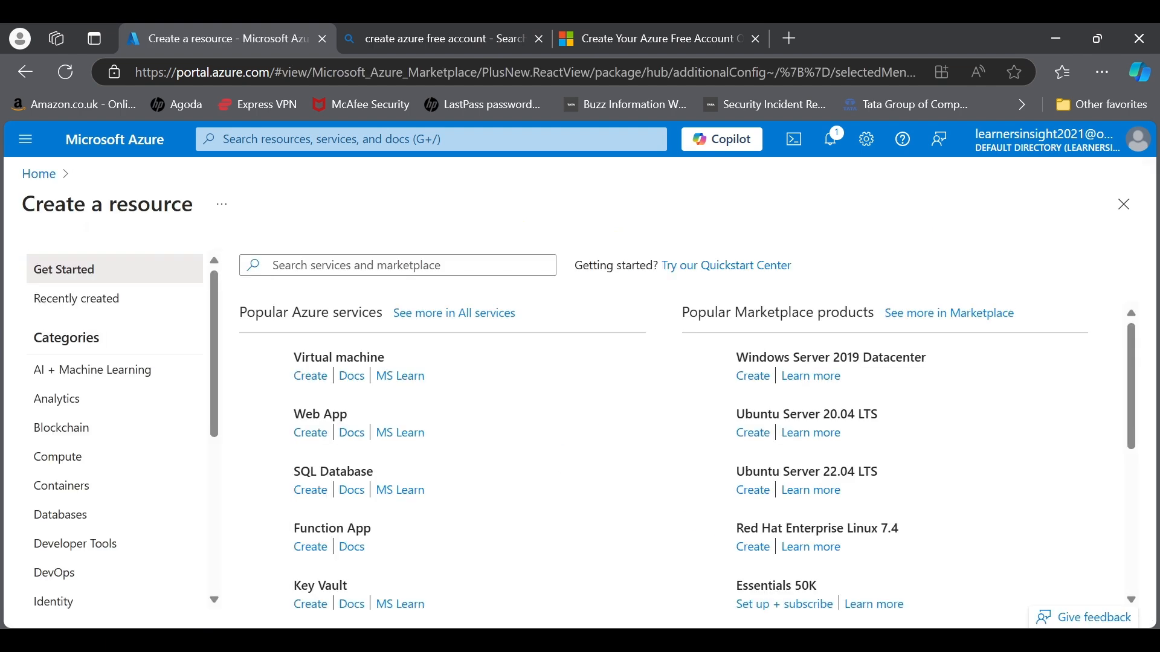
pyautogui.write('vit')
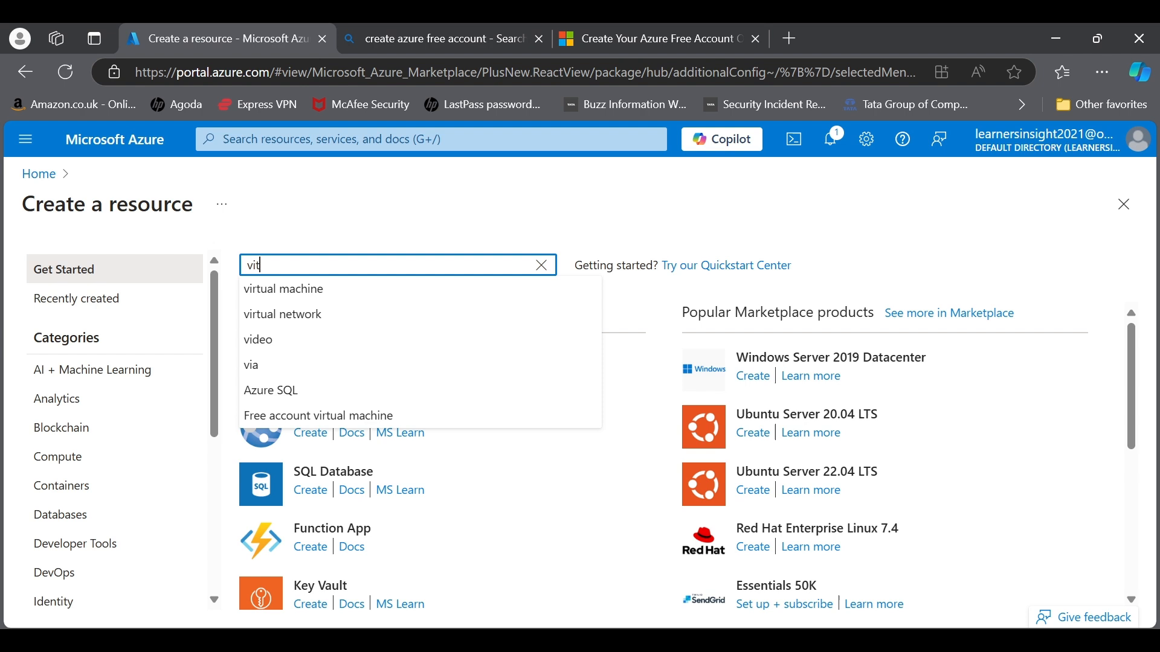
pyautogui.press('BackSpace')
pyautogui.write('rtual machine')
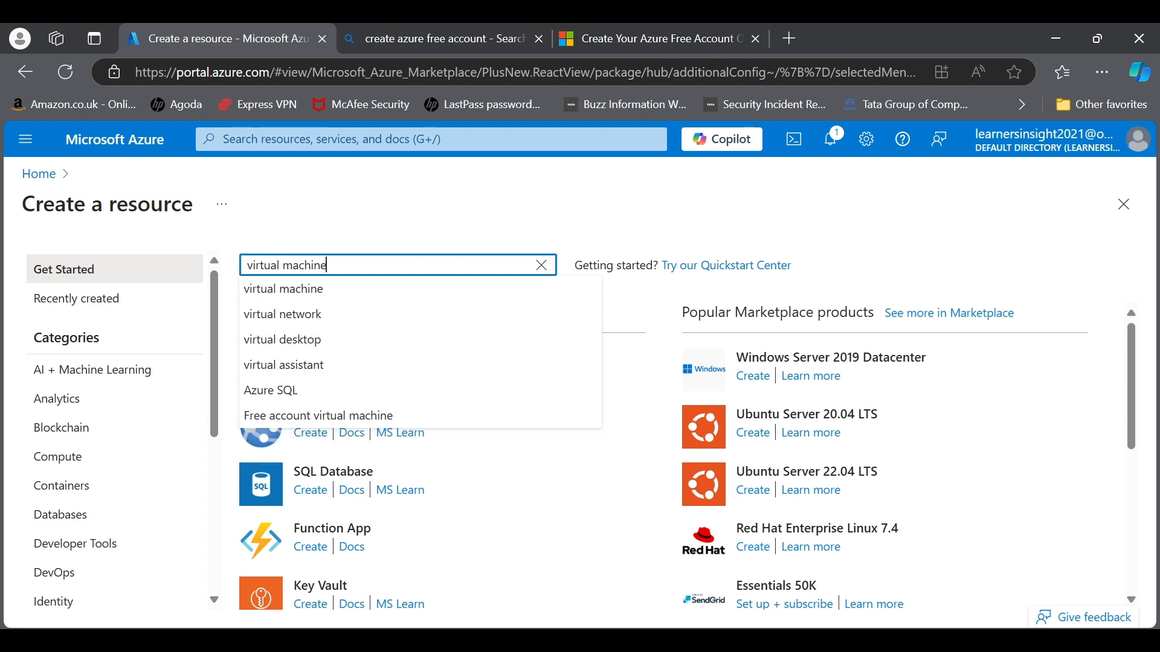
pyautogui.press('Return')
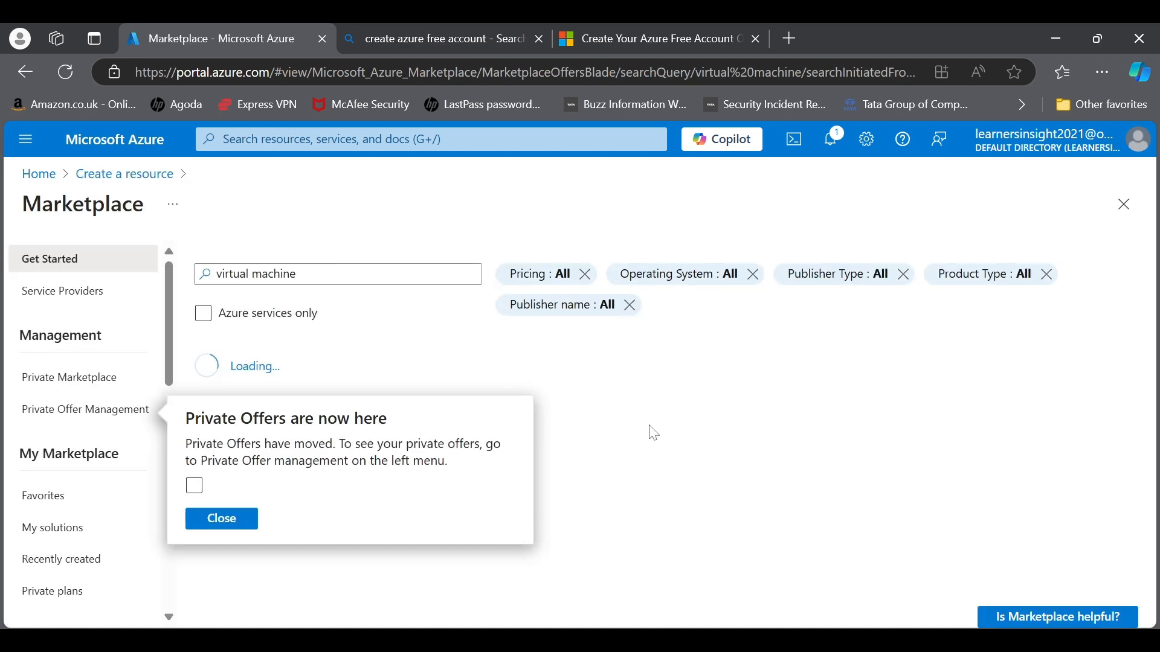
pyautogui.scroll(-1, 664, 446)
pyautogui.scroll(-4, 671, 453)
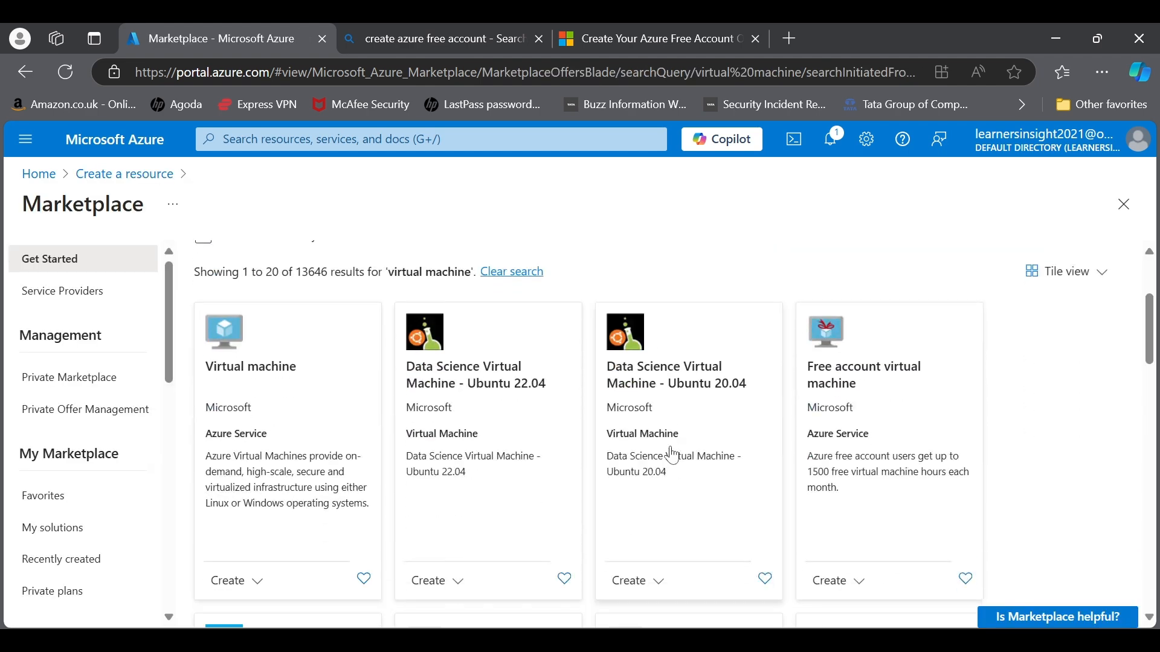
pyautogui.scroll(2, 683, 441)
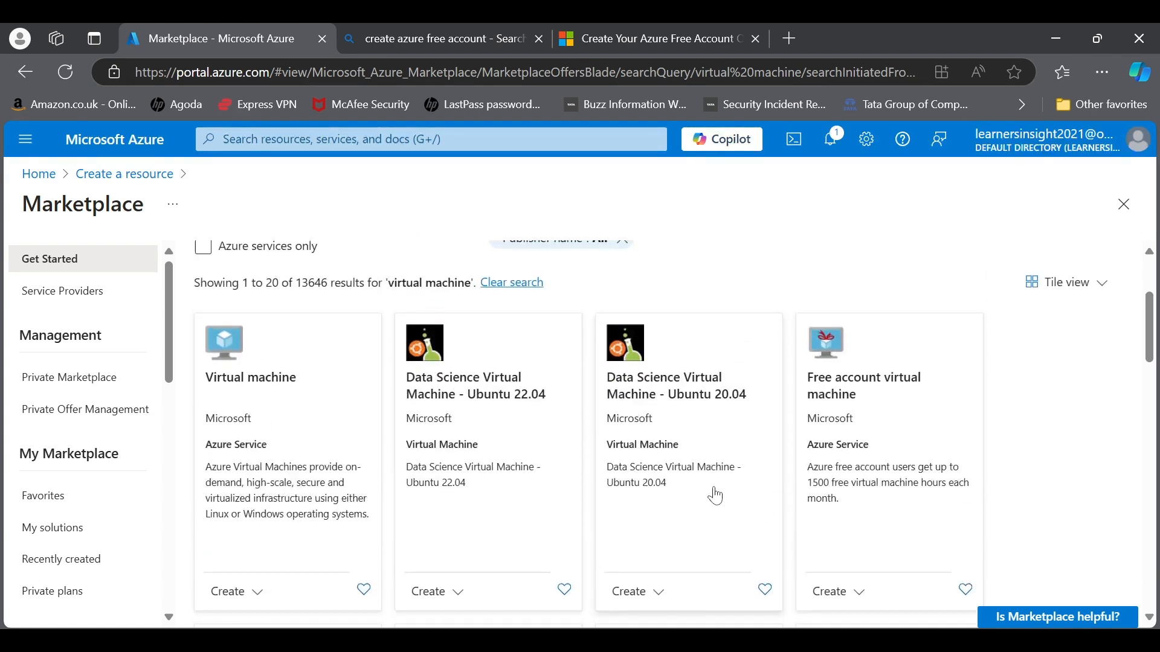
pyautogui.scroll(-5, 707, 495)
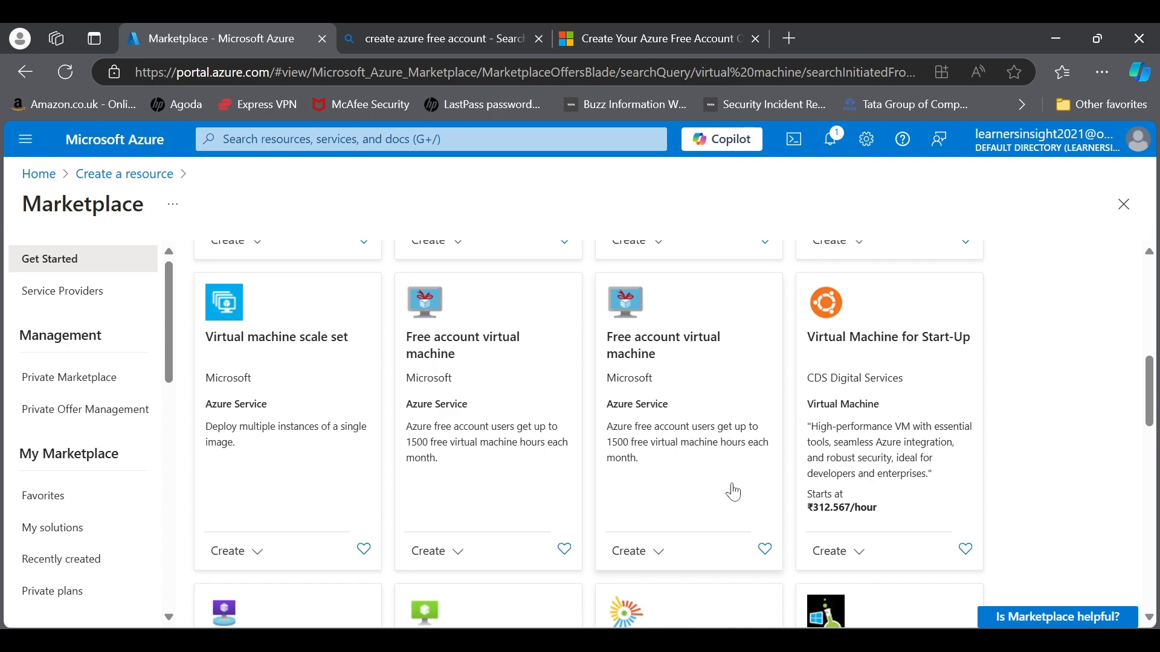
pyautogui.scroll(3, 526, 471)
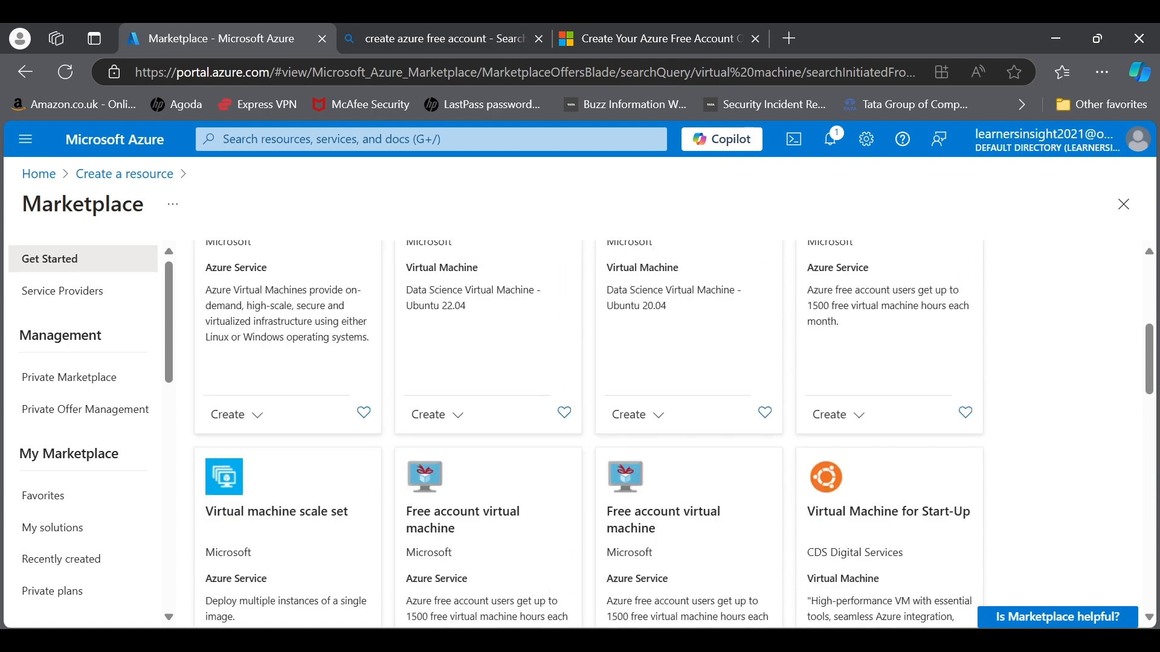
pyautogui.click(426, 140)
# Step: Find 'virtual ma', see Virtual machines lists none, then return to the home page
pyautogui.write('virt')
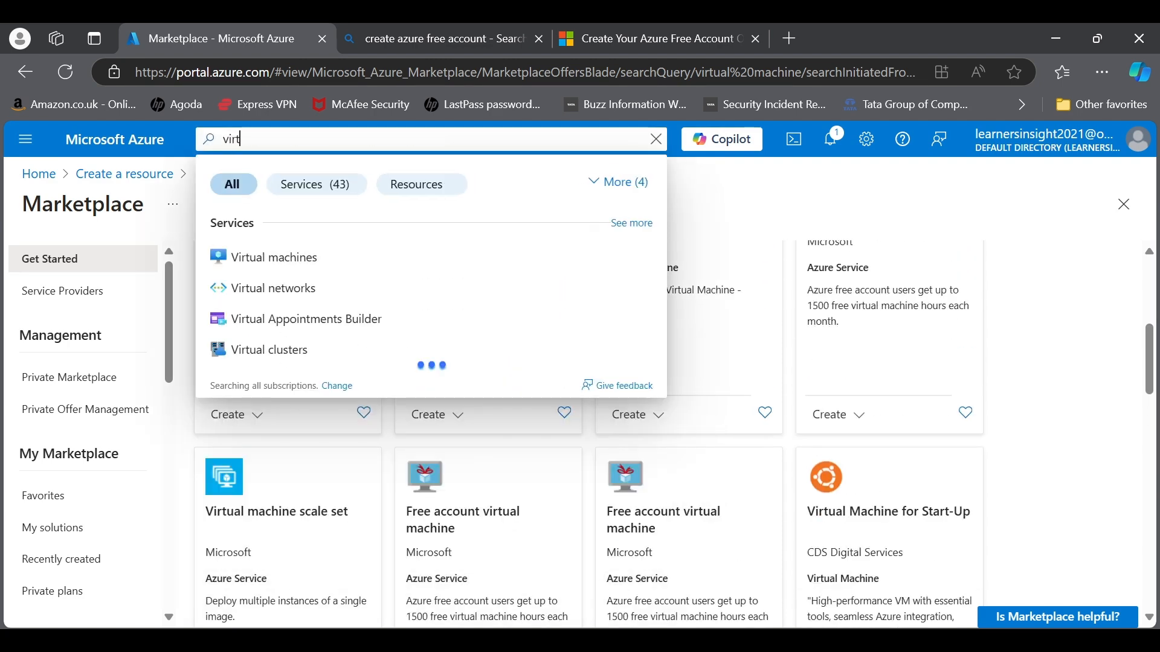
pyautogui.write('ual ma')
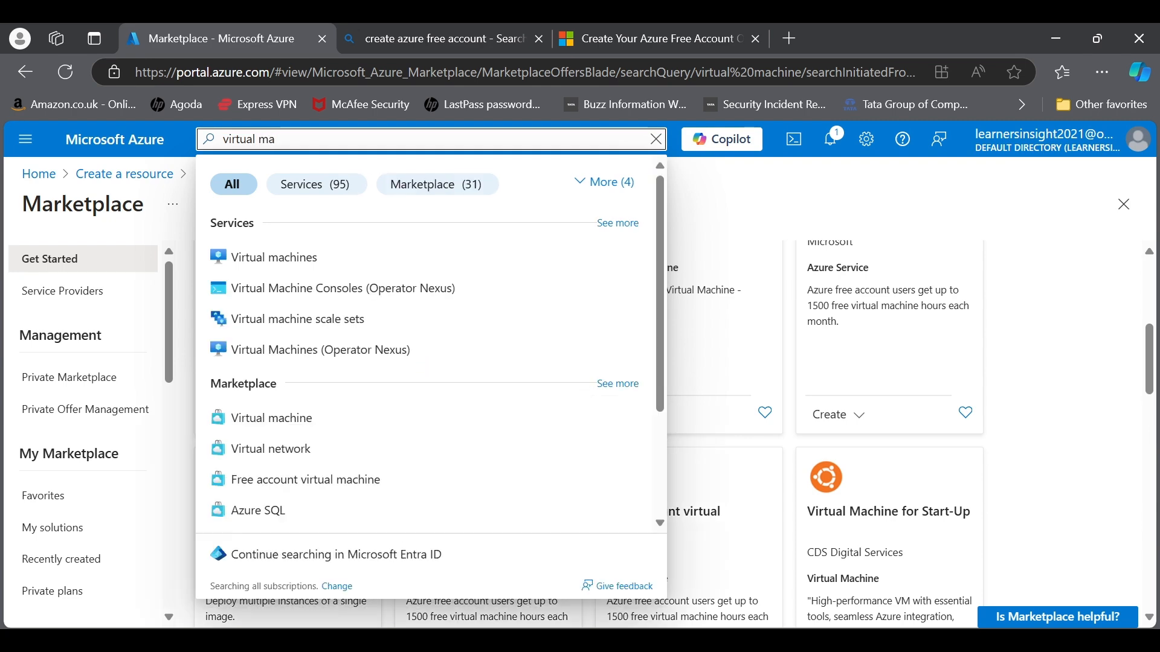
pyautogui.click(273, 258)
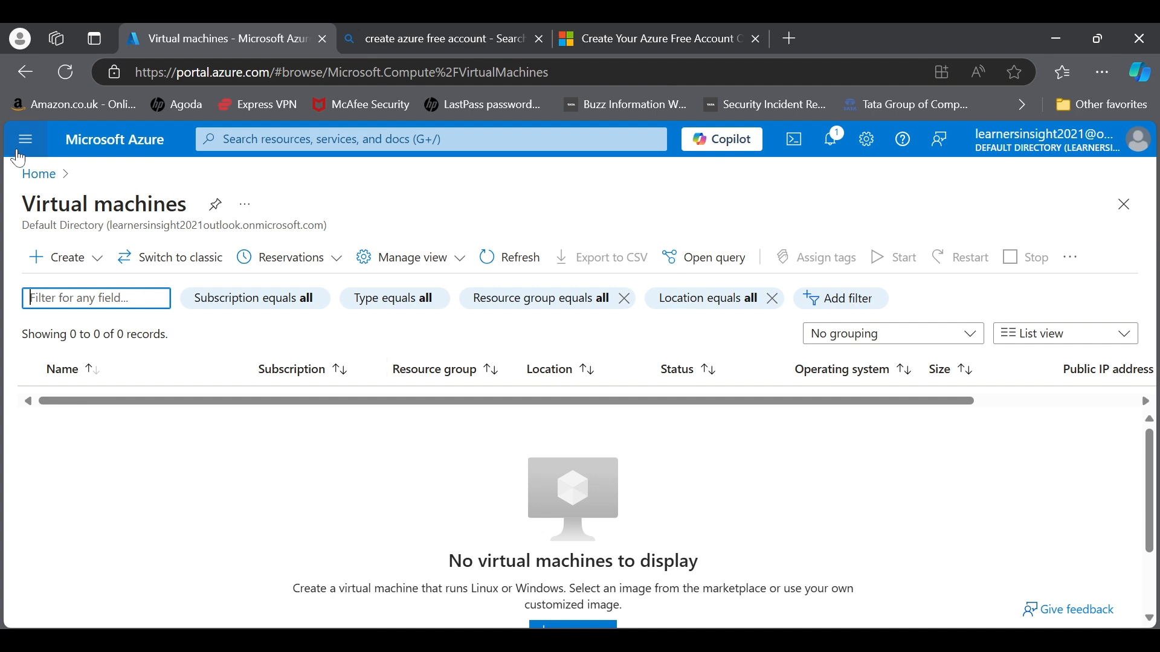
pyautogui.click(103, 147)
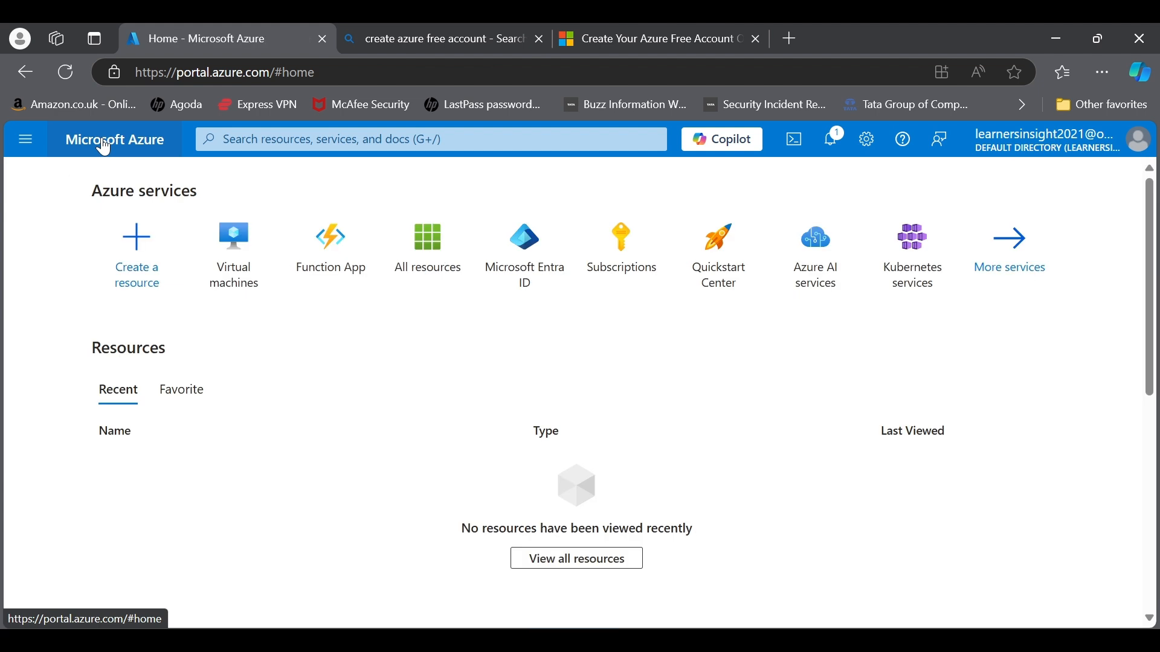
pyautogui.click(741, 152)
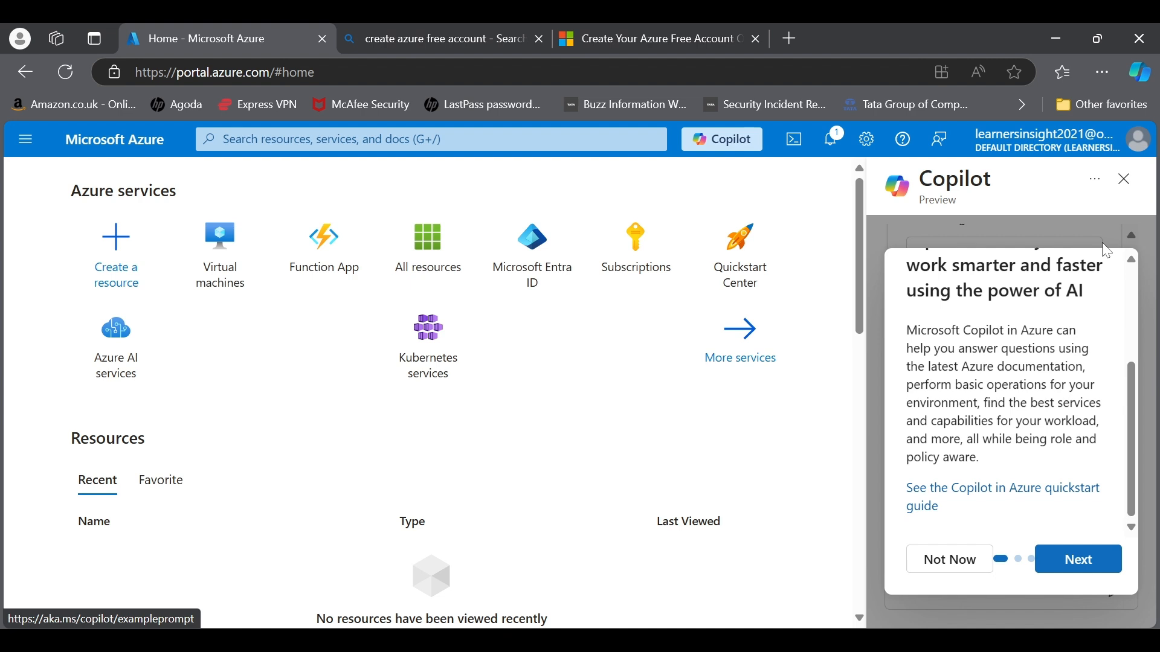
pyautogui.click(1124, 179)
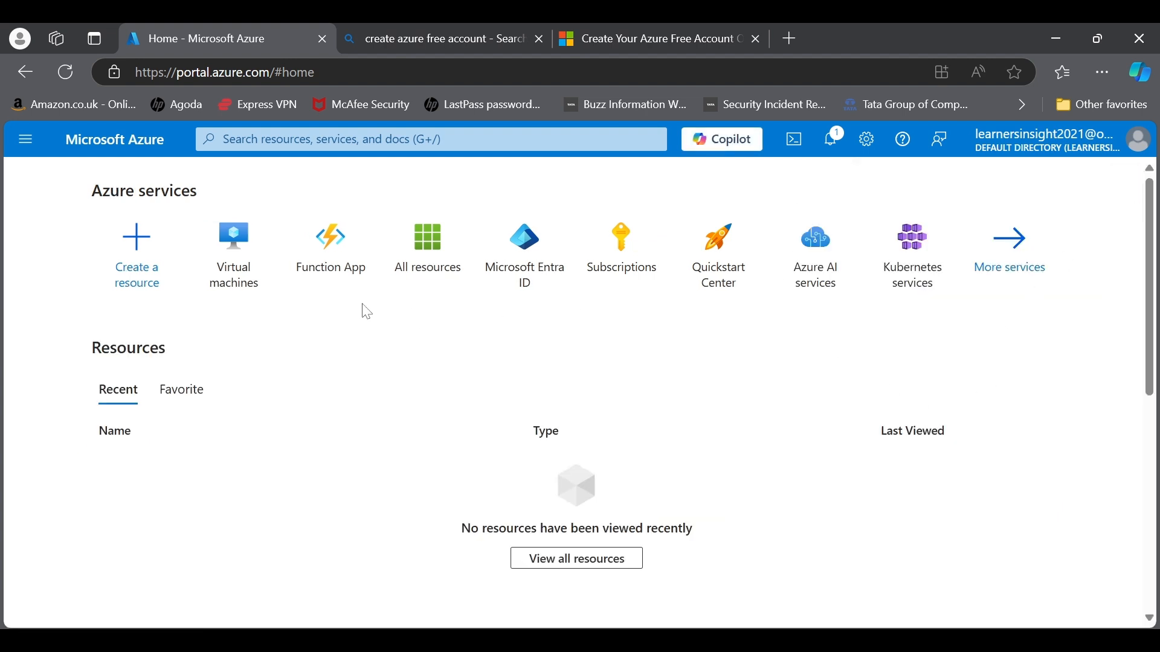
# Step: Open Virtual machines, view its Create options, and launch Cloud Shell
pyautogui.click(236, 282)
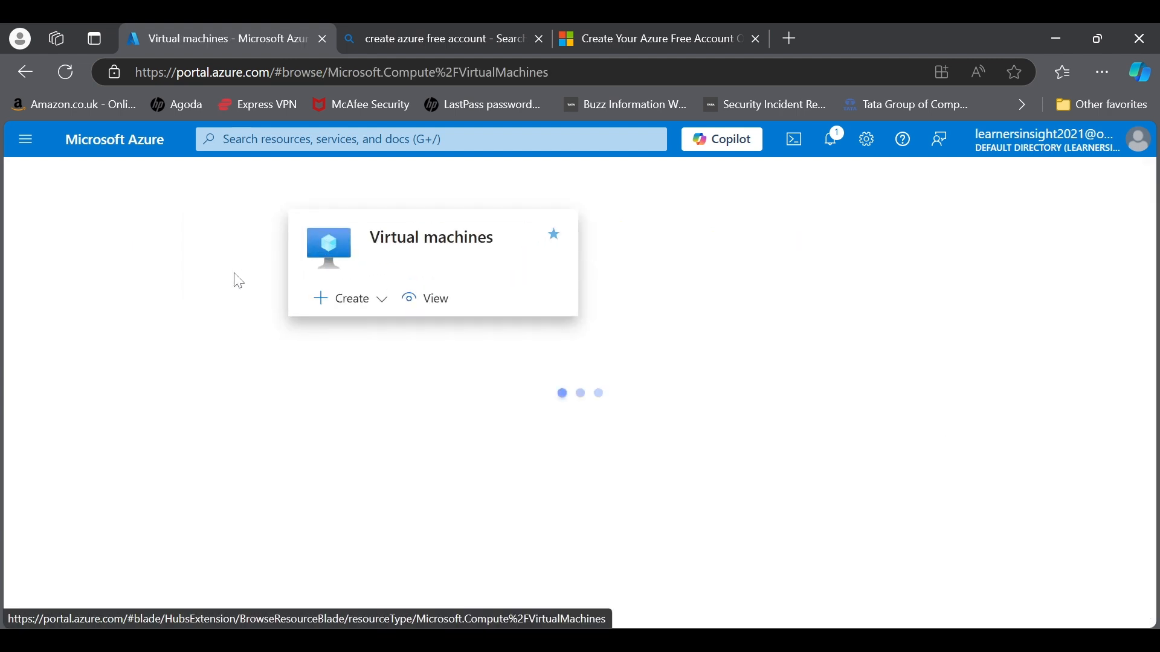
pyautogui.click(72, 261)
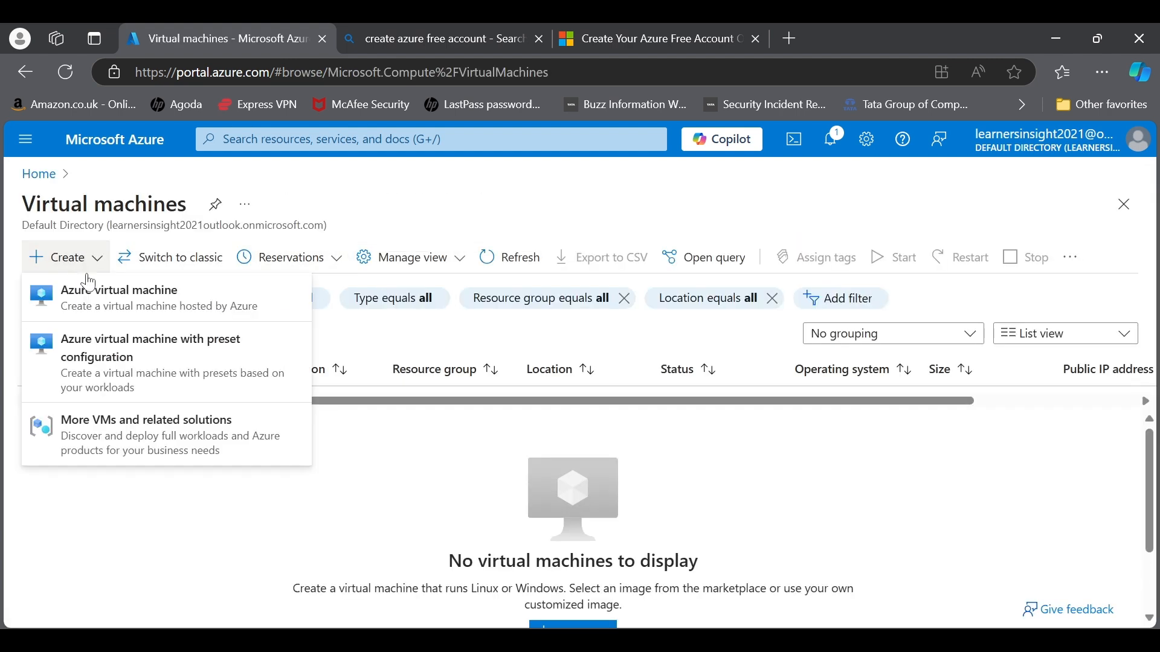
pyautogui.click(795, 143)
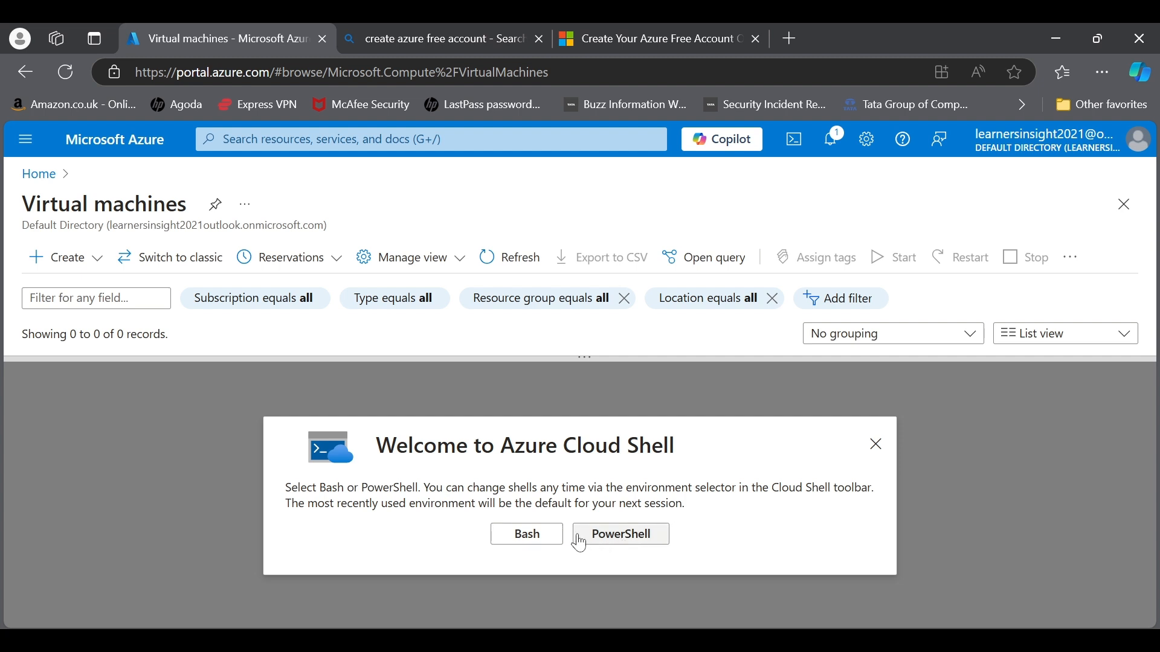
# Step: Start PowerShell Cloud Shell on Free Trial, no storage account, private network left off
pyautogui.click(621, 538)
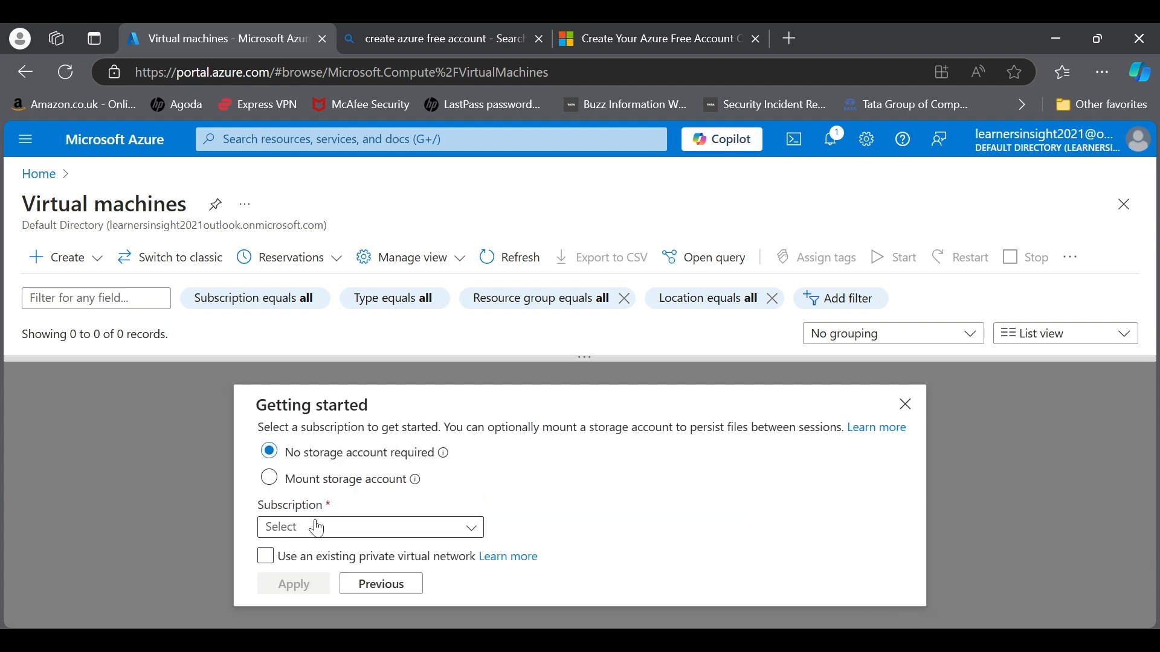
pyautogui.click(354, 530)
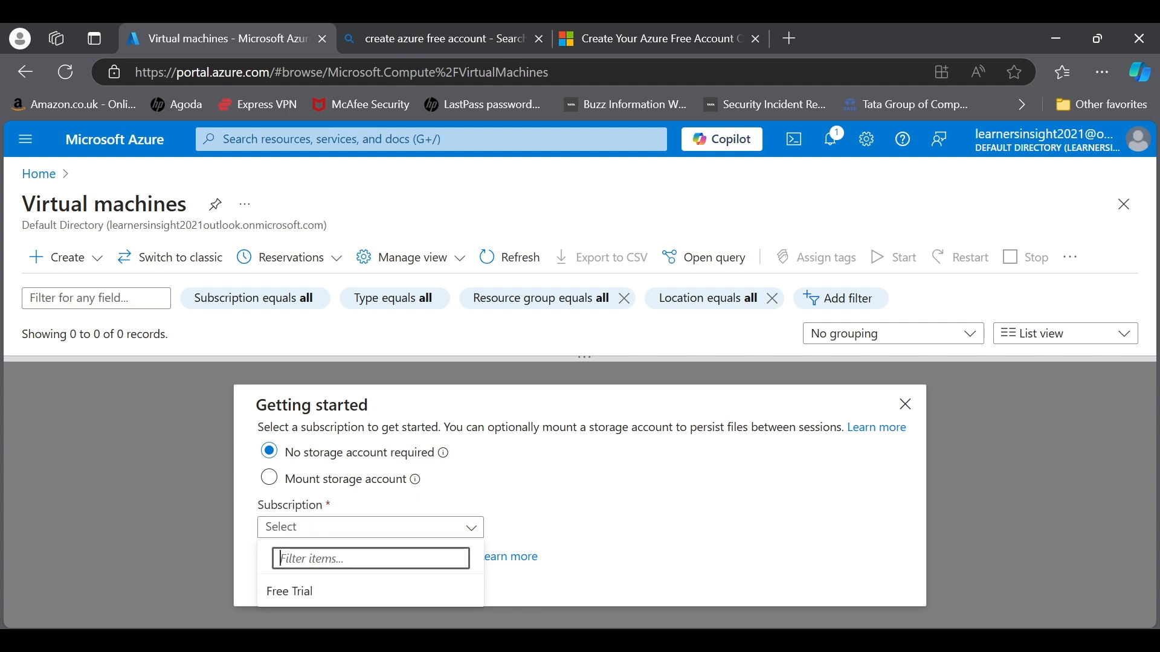
pyautogui.click(327, 595)
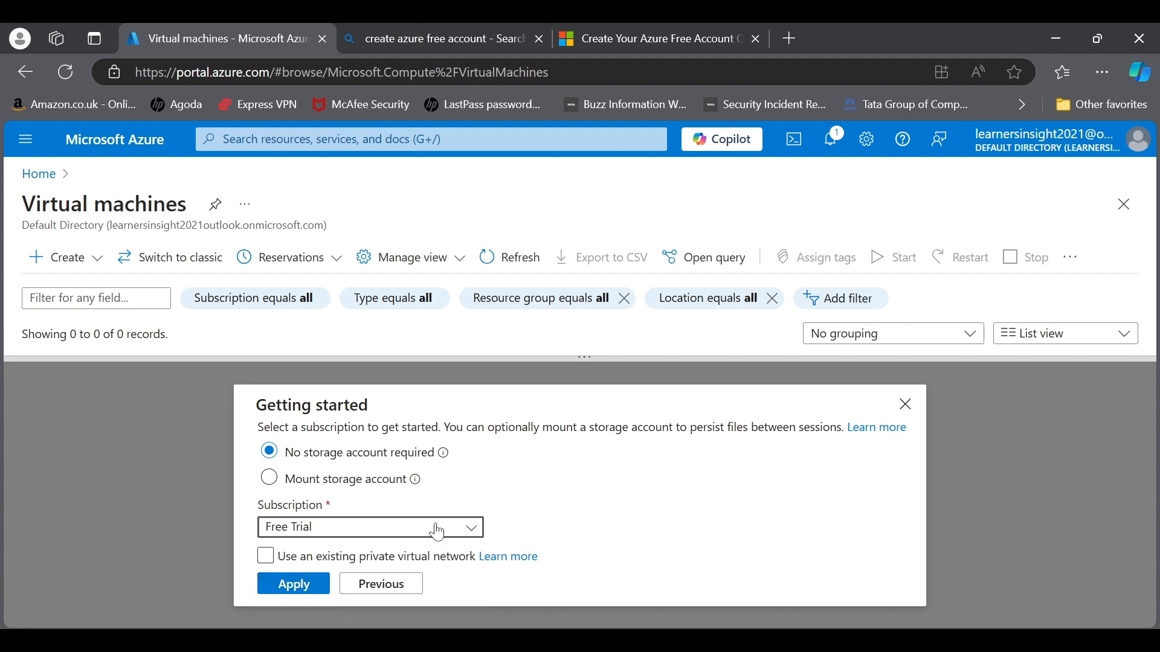
pyautogui.click(268, 558)
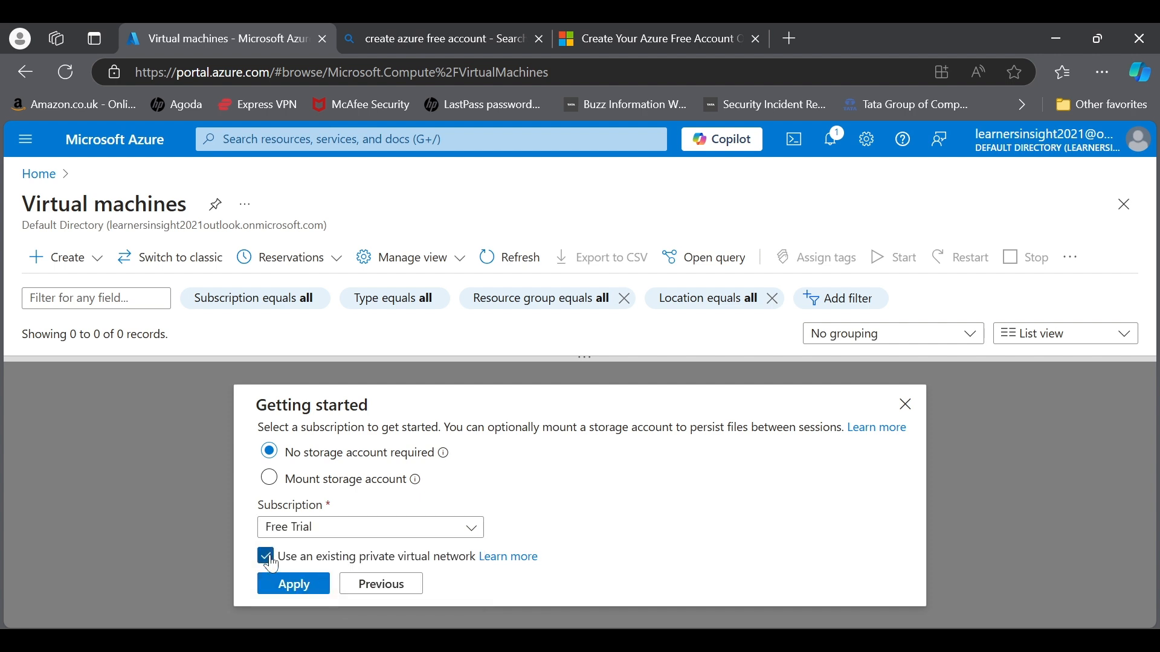
pyautogui.click(270, 560)
pyautogui.click(294, 584)
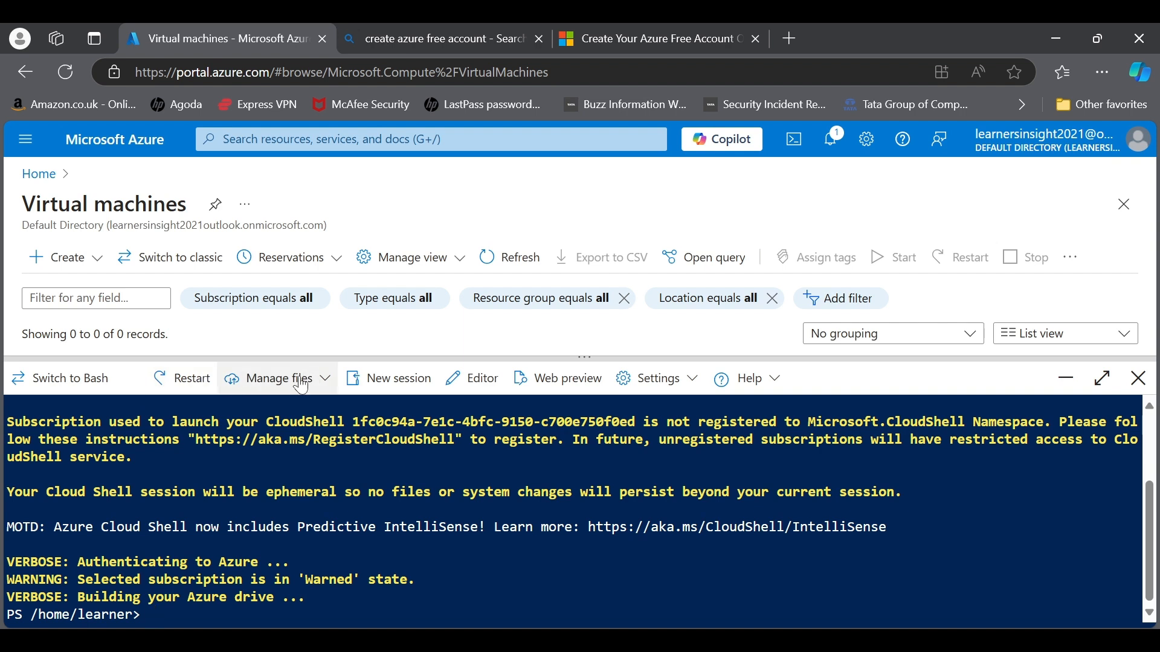
pyautogui.click(290, 386)
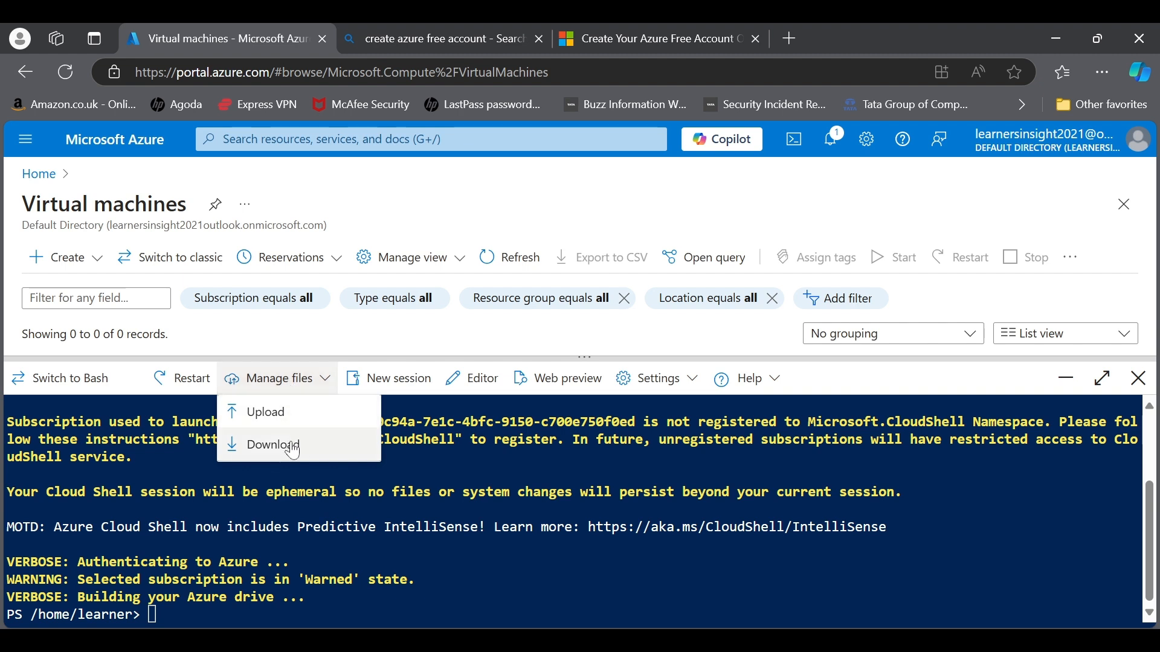
pyautogui.click(388, 389)
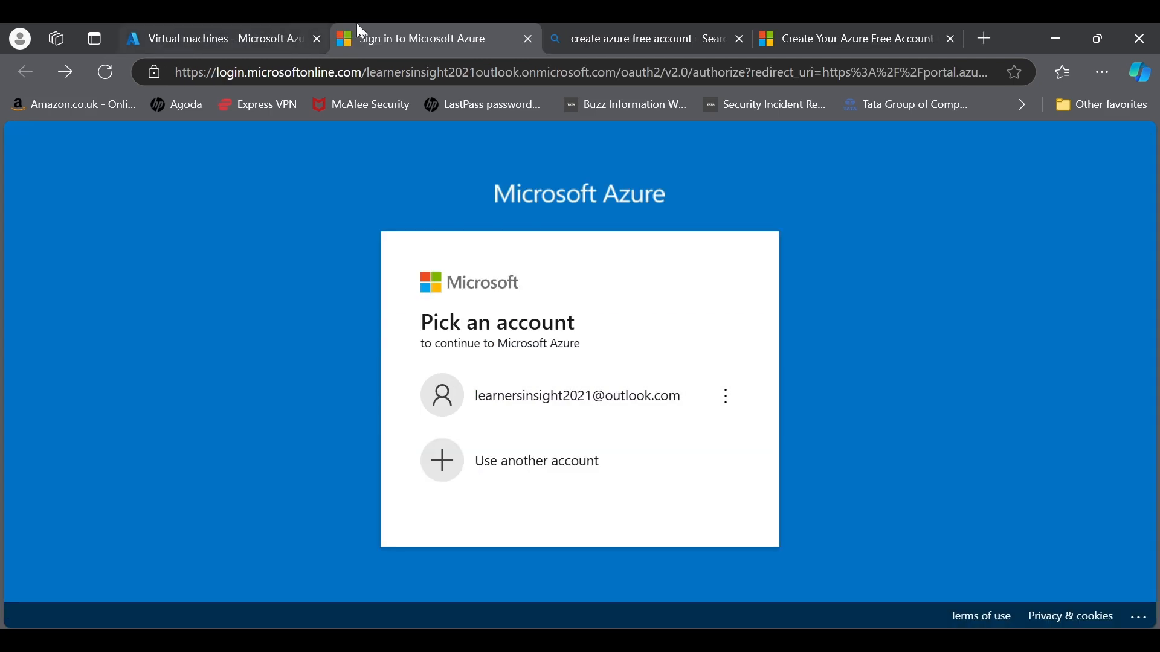
pyautogui.click(528, 39)
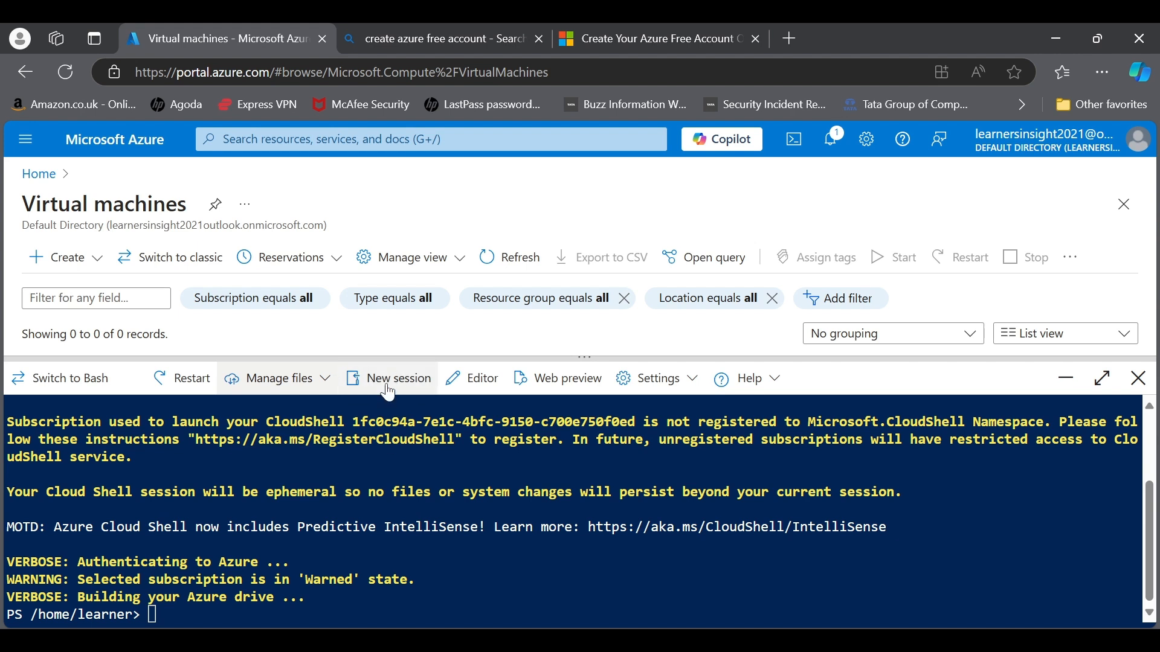
pyautogui.click(388, 391)
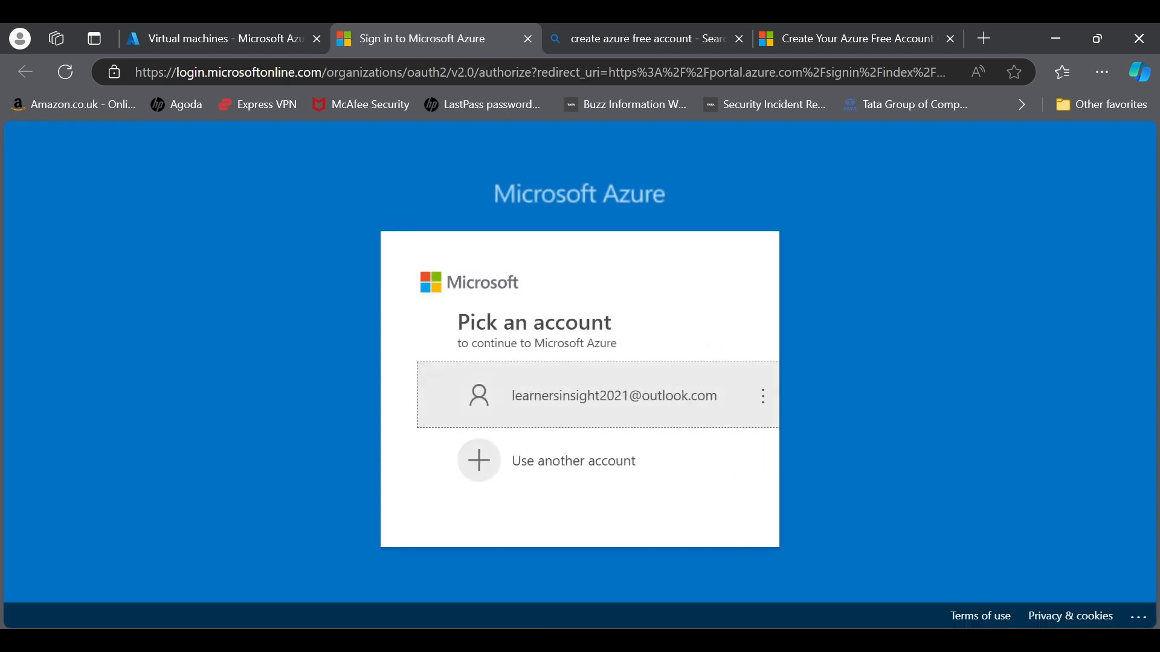
# Step: Sign in with the existing account via phone approval, stay signed in, and return to the first tab
pyautogui.click(518, 400)
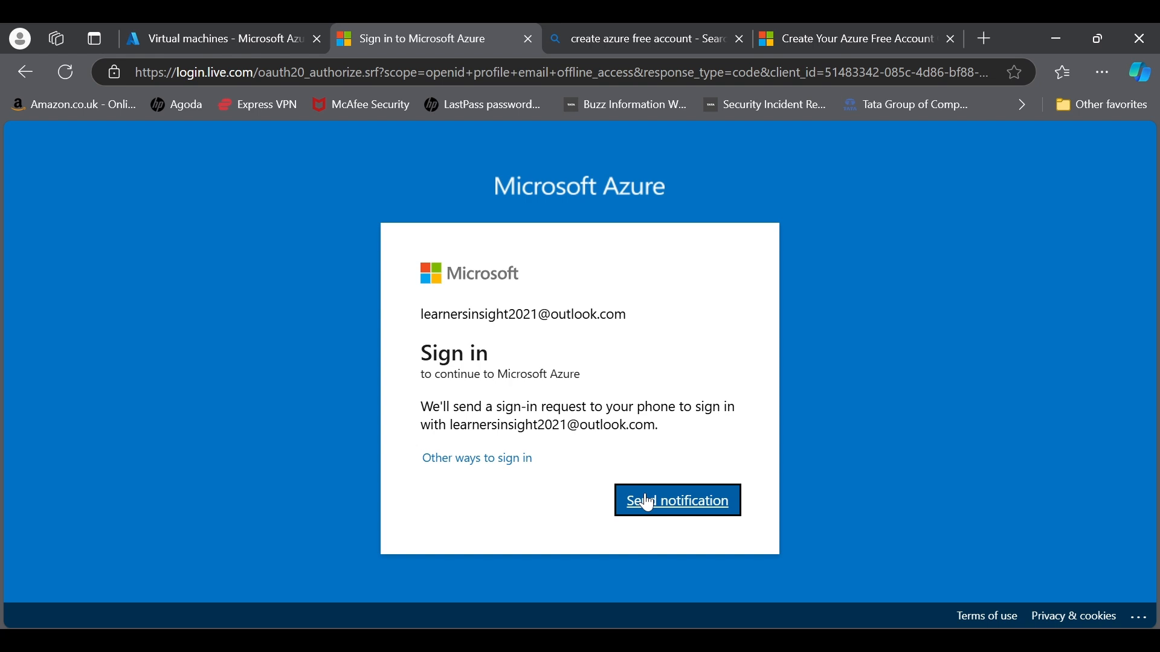
pyautogui.click(647, 502)
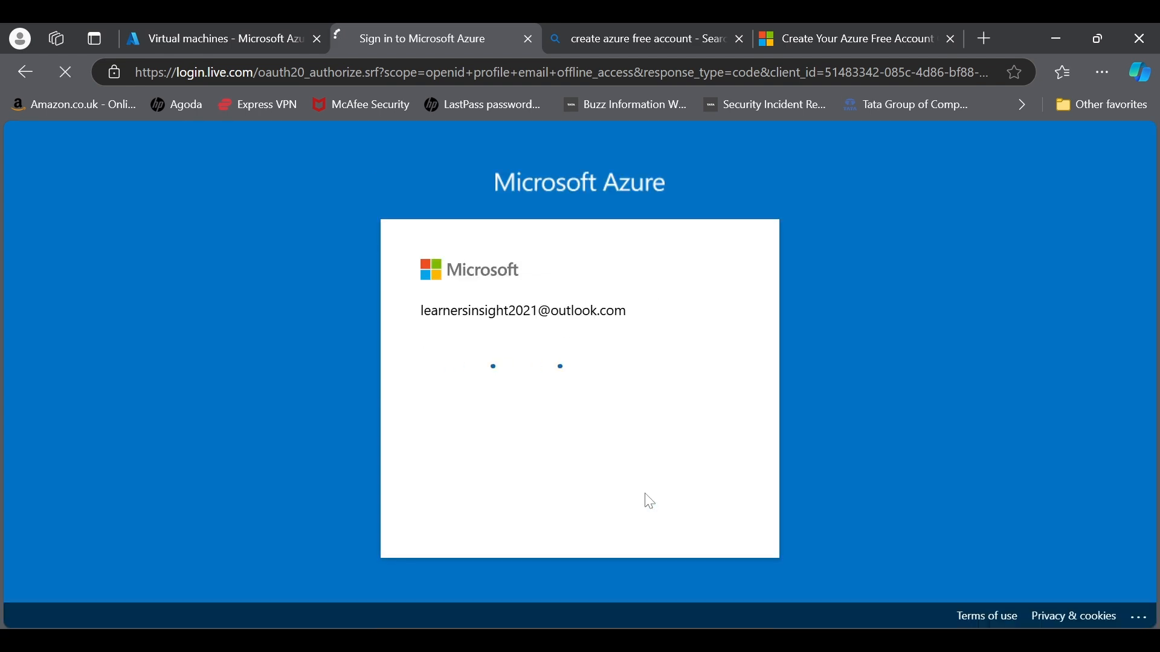
pyautogui.click(676, 497)
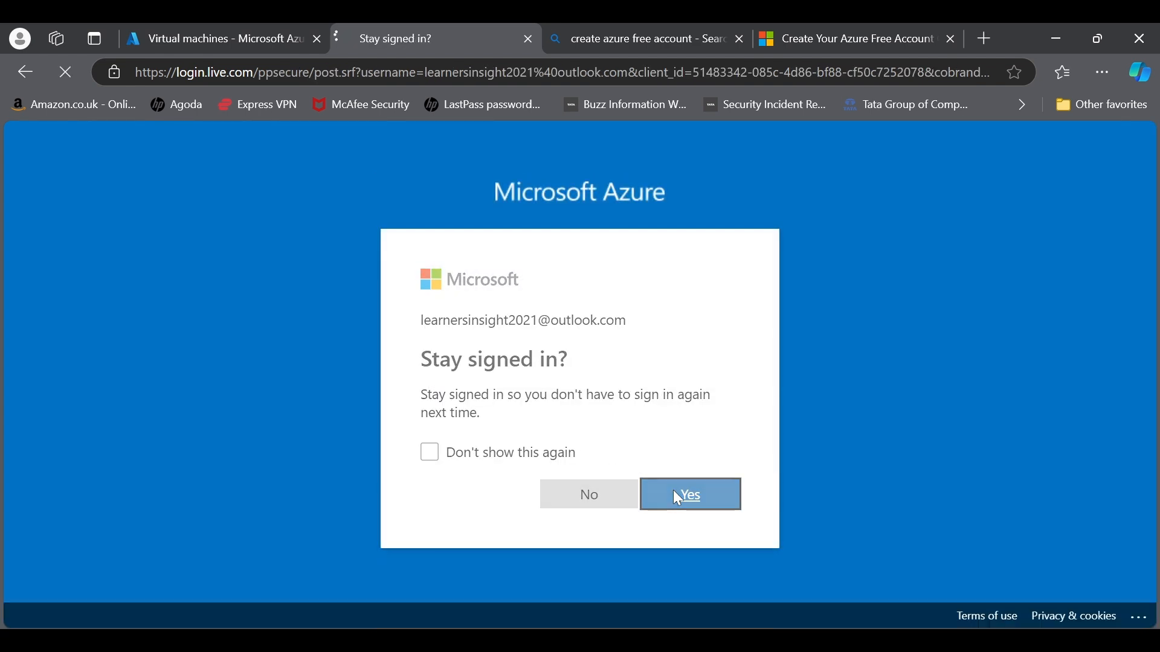
pyautogui.click(240, 39)
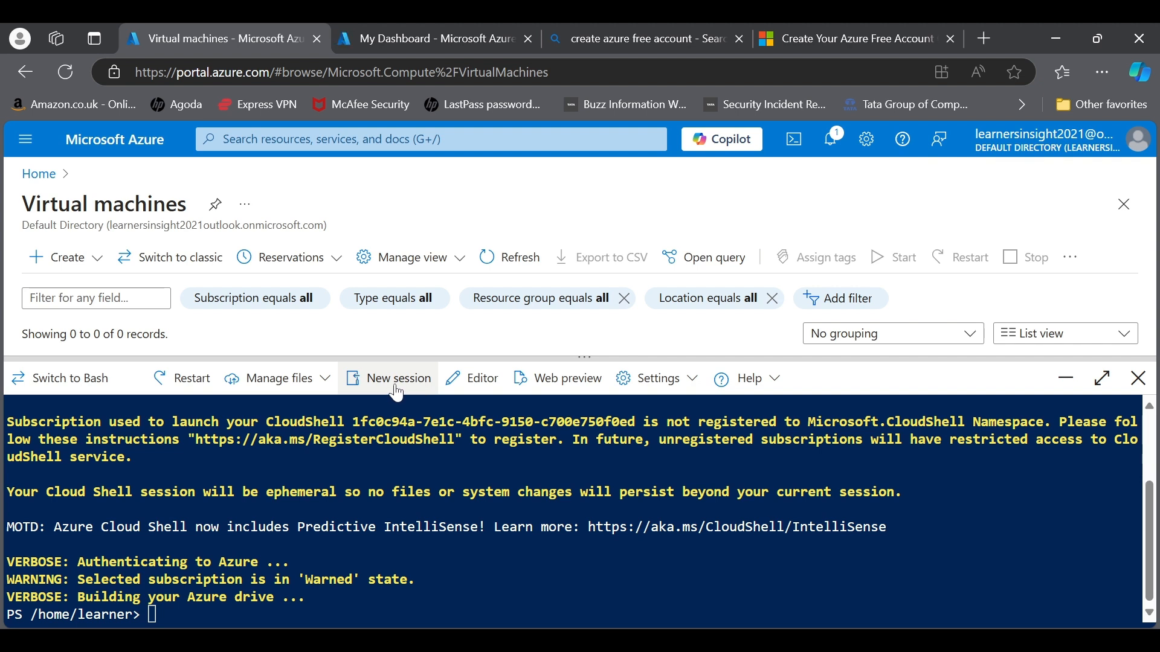
# Step: Review Cloud Shell Settings > Theme and Help options, then close the Cloud Shell panel
pyautogui.click(395, 390)
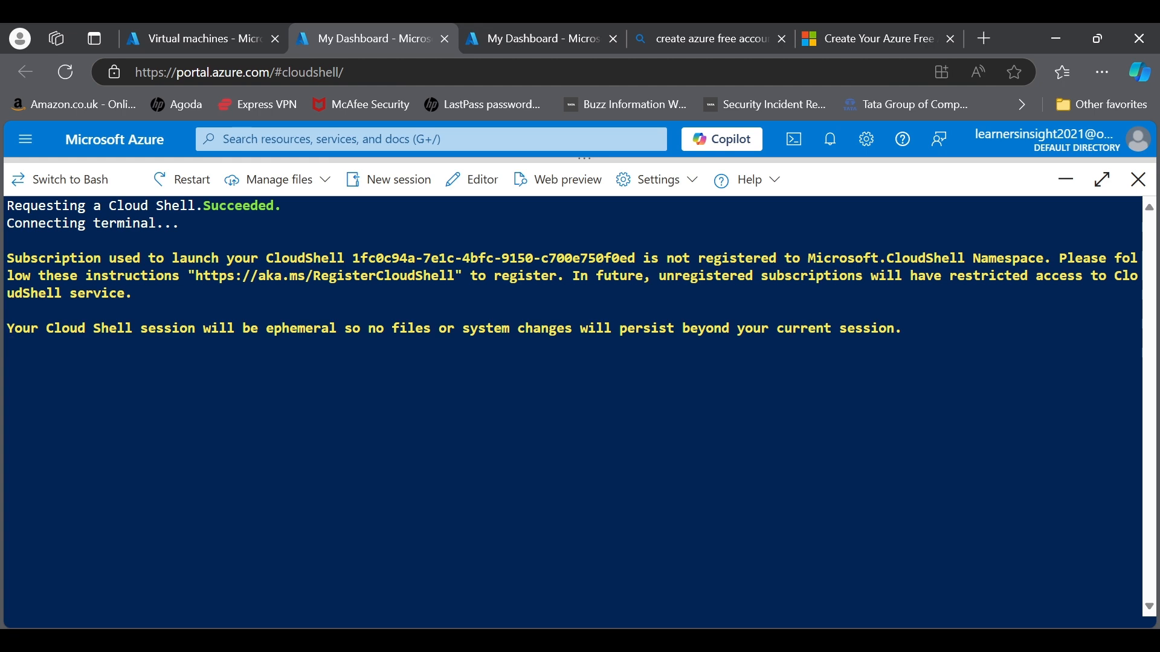
pyautogui.click(198, 38)
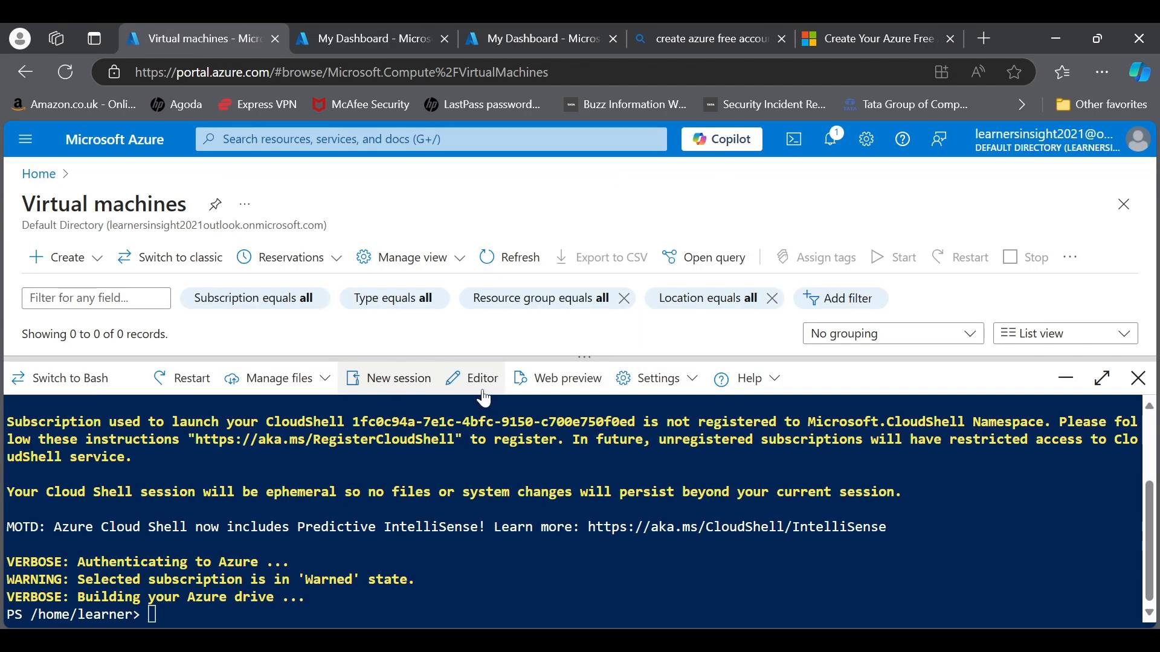
pyautogui.click(650, 381)
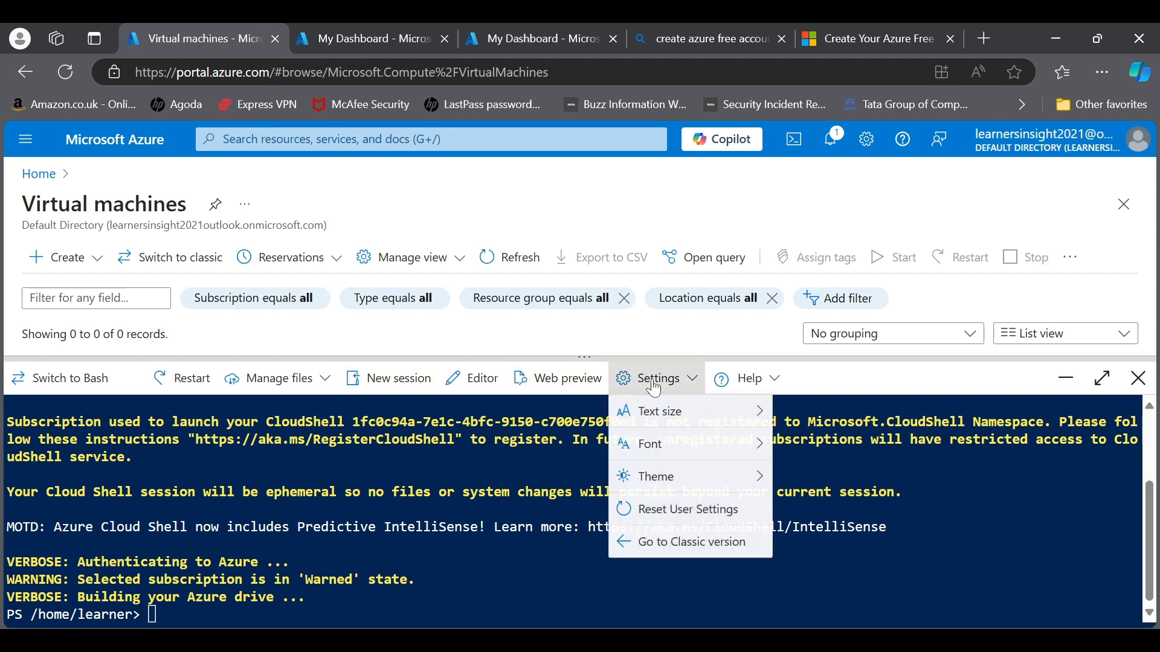
pyautogui.moveTo(674, 427)
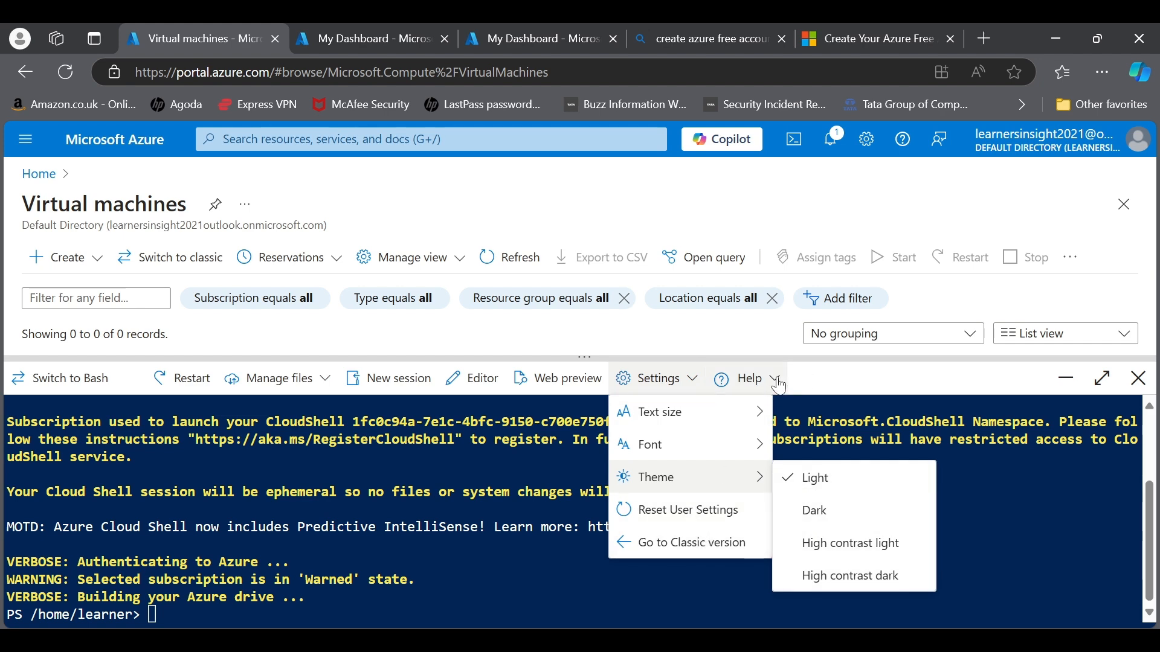
pyautogui.click(774, 380)
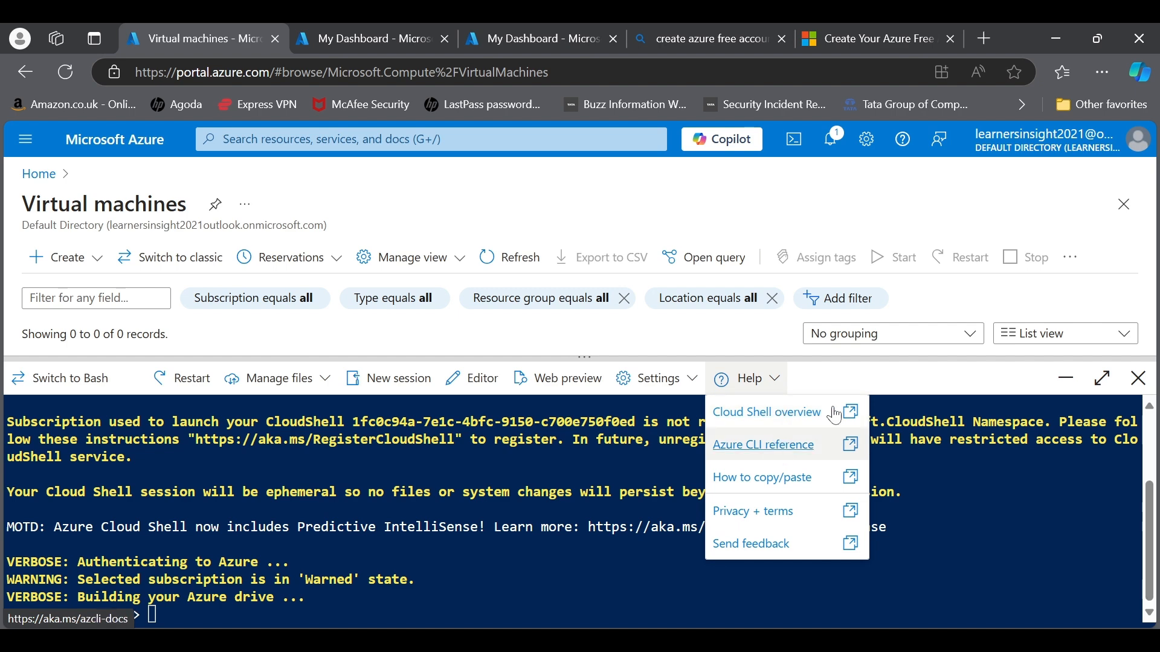
pyautogui.click(1138, 378)
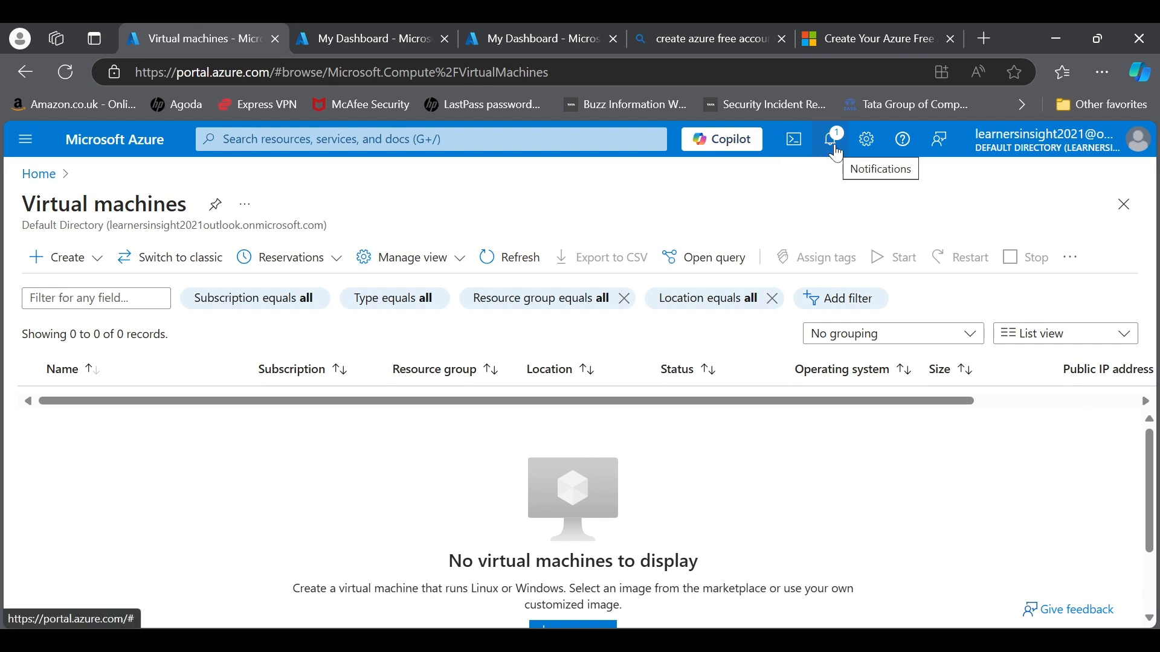
pyautogui.click(834, 151)
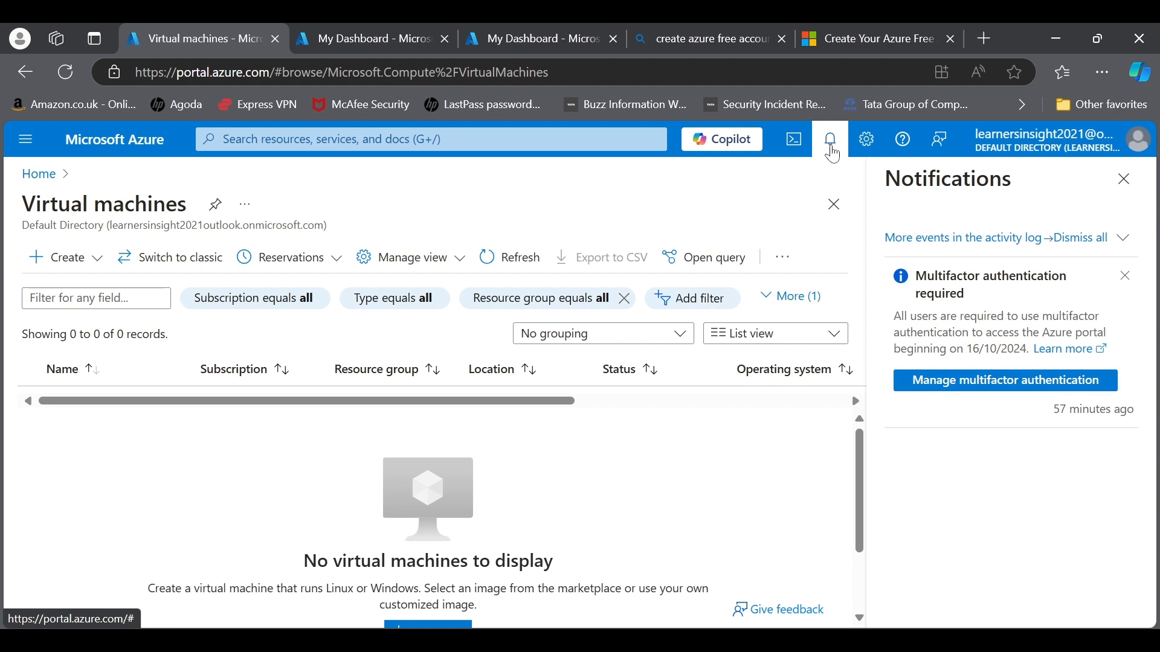
# Step: Dismiss the multifactor authentication notification and close the Notifications pane
pyautogui.click(1126, 278)
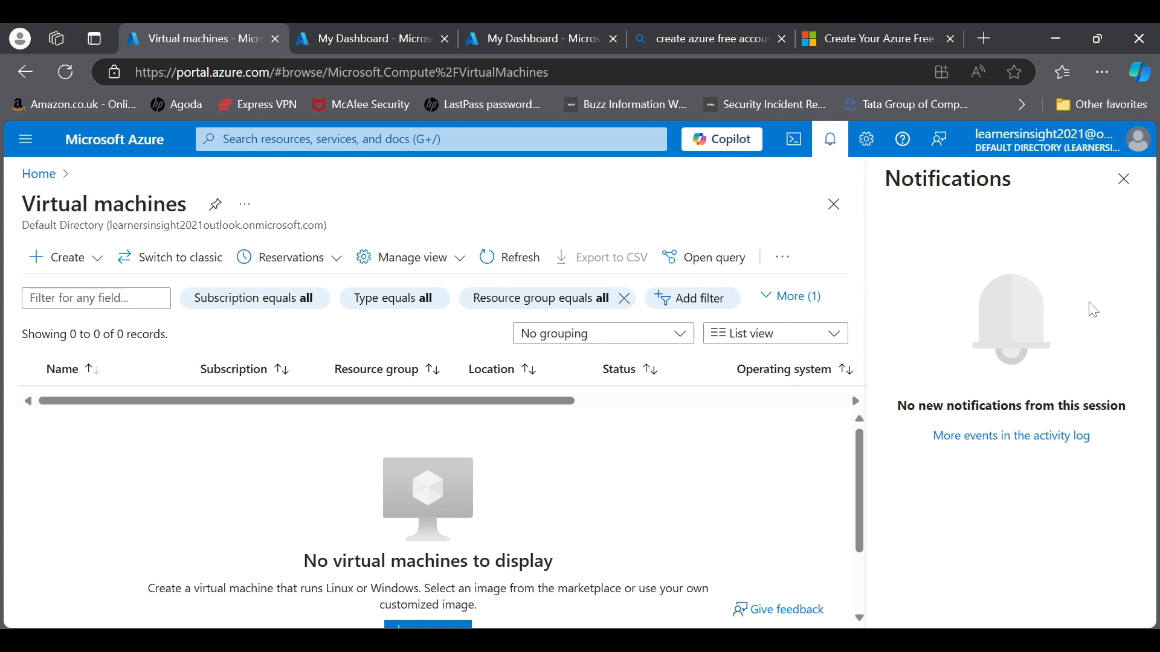
pyautogui.click(1124, 178)
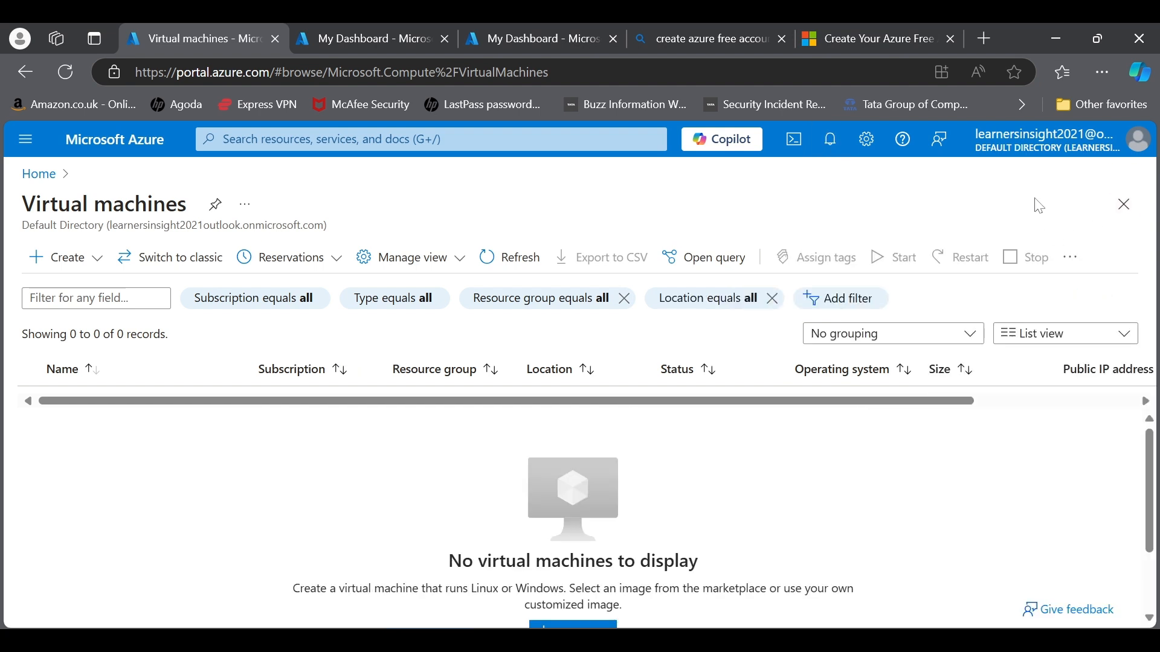
# Step: Open portal Settings, dismiss the My information tip, and view Appearance + startup views
pyautogui.click(866, 150)
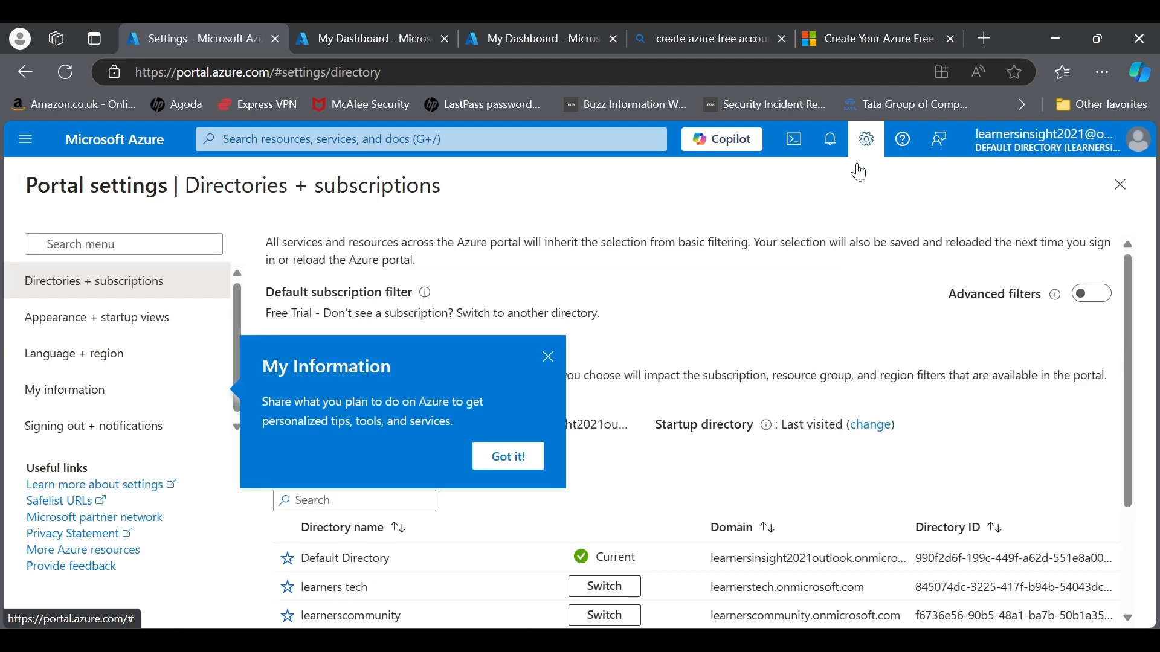
pyautogui.click(547, 359)
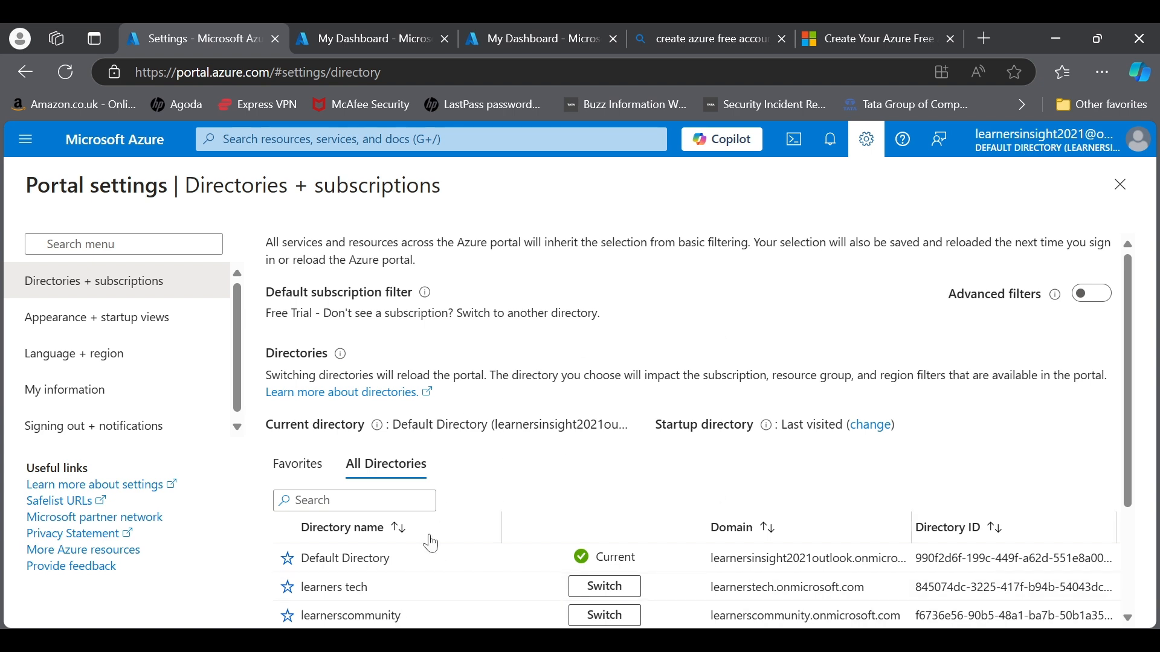
pyautogui.click(121, 333)
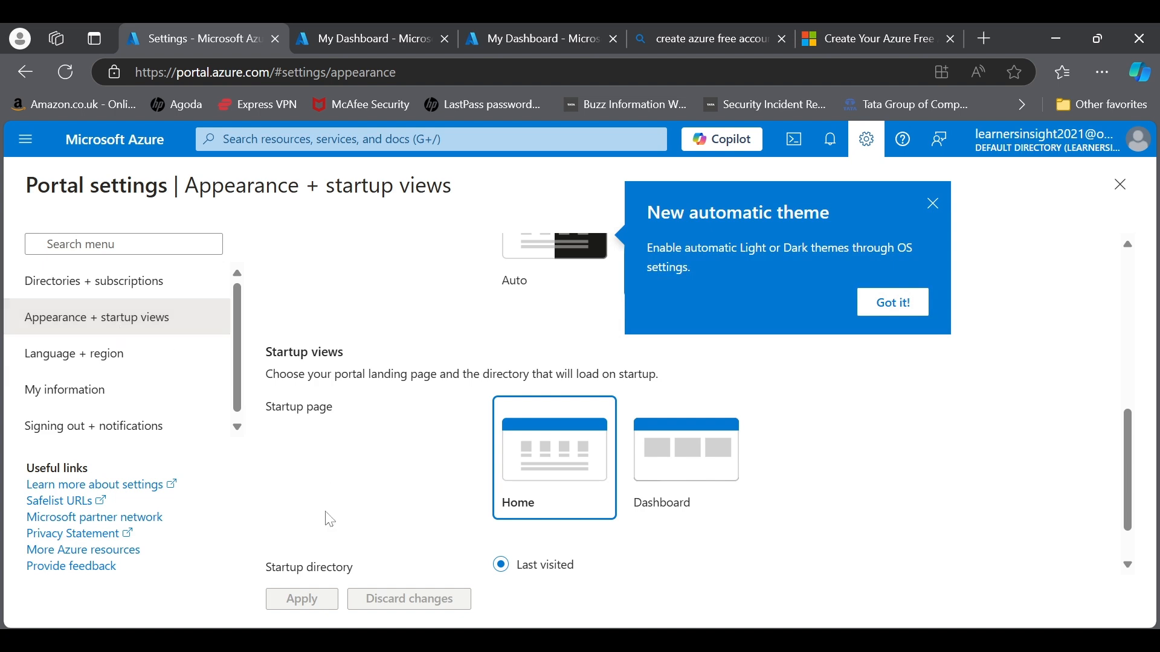
pyautogui.scroll(-1, 722, 487)
pyautogui.scroll(3, 726, 491)
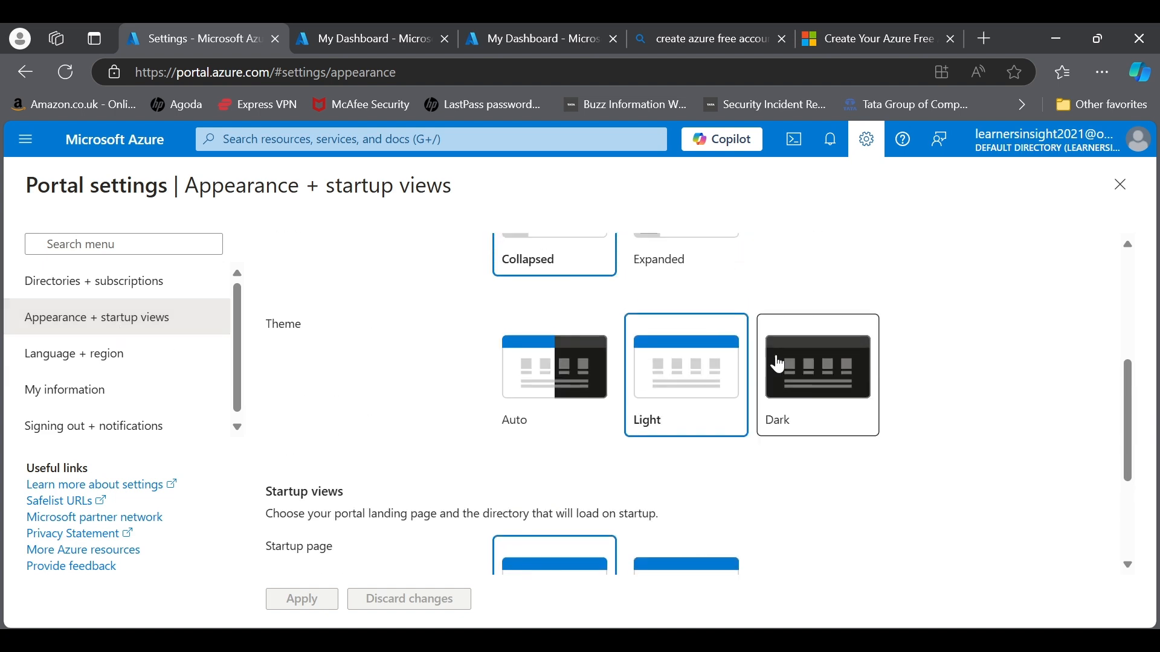
# Step: Apply the Dark portal theme, then switch back to Light and apply it
pyautogui.click(785, 363)
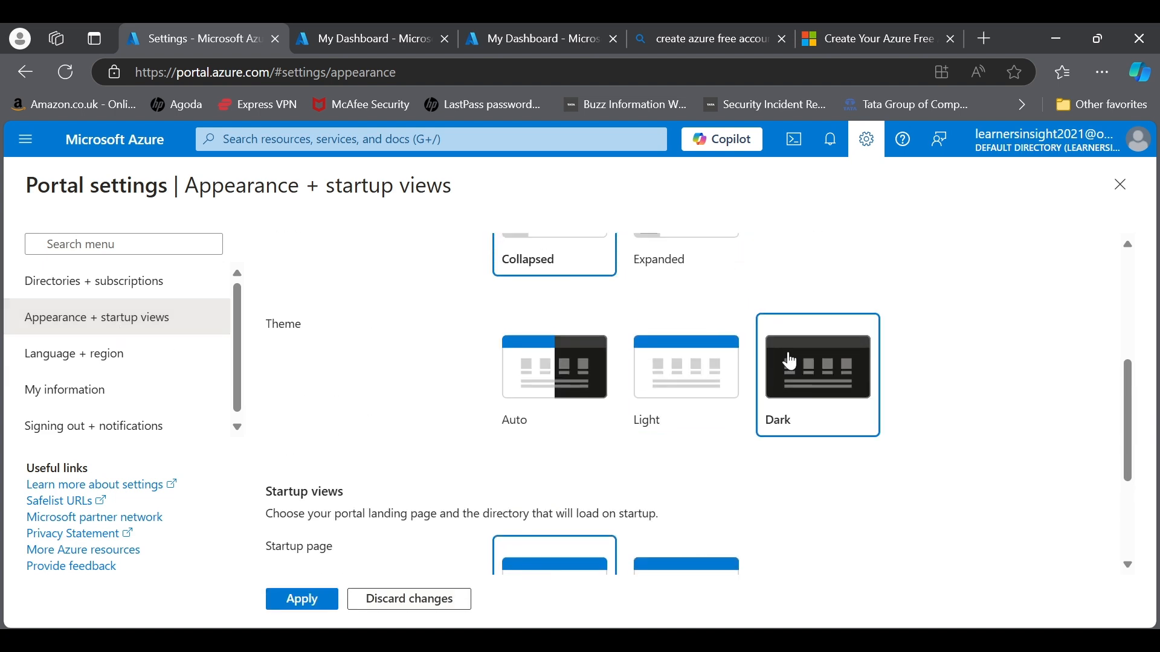
pyautogui.click(300, 601)
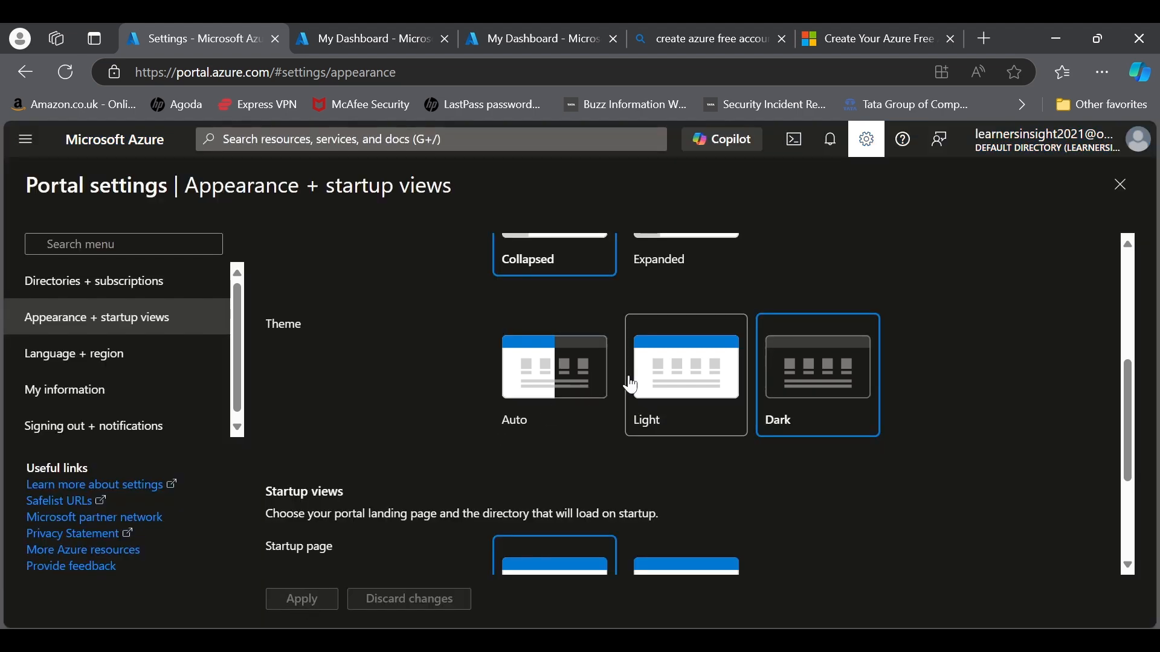
pyautogui.click(631, 383)
pyautogui.click(302, 600)
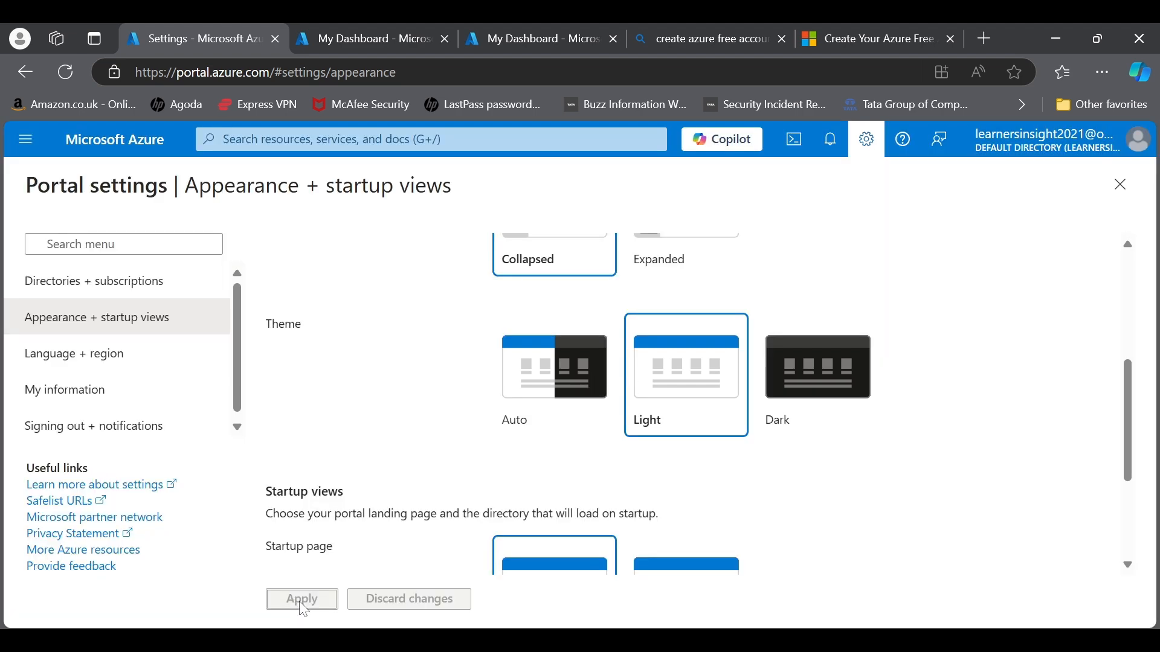
# Step: Look through Language + region, My information and Directories settings, then open Support + troubleshooting
pyautogui.click(138, 373)
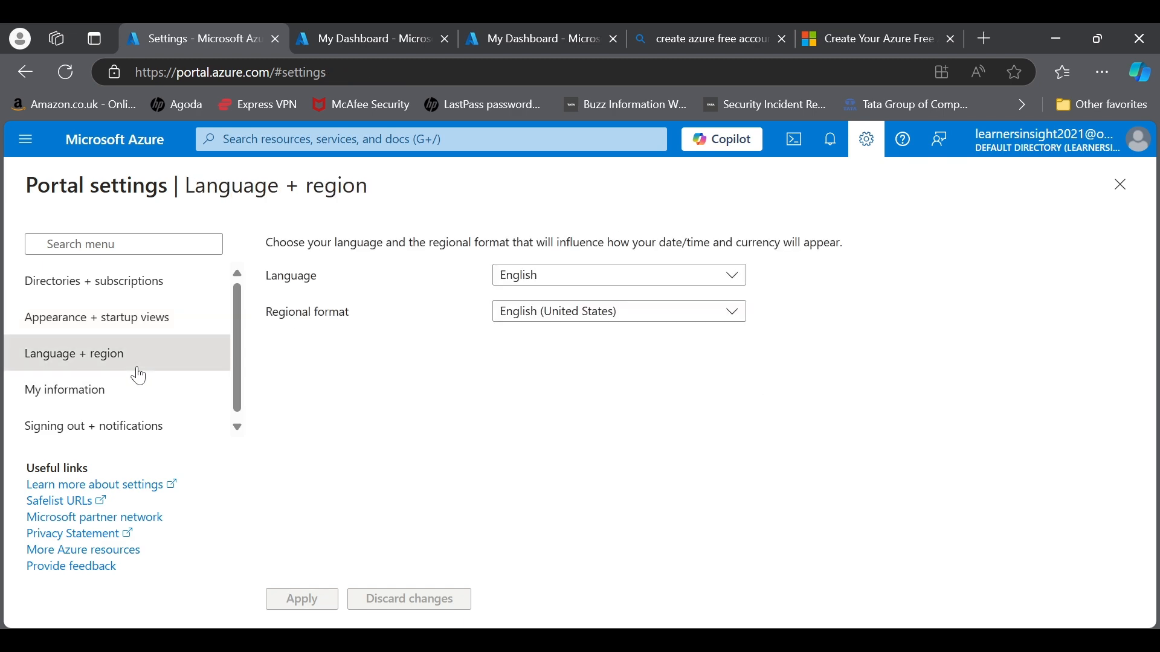
pyautogui.click(117, 400)
pyautogui.click(132, 281)
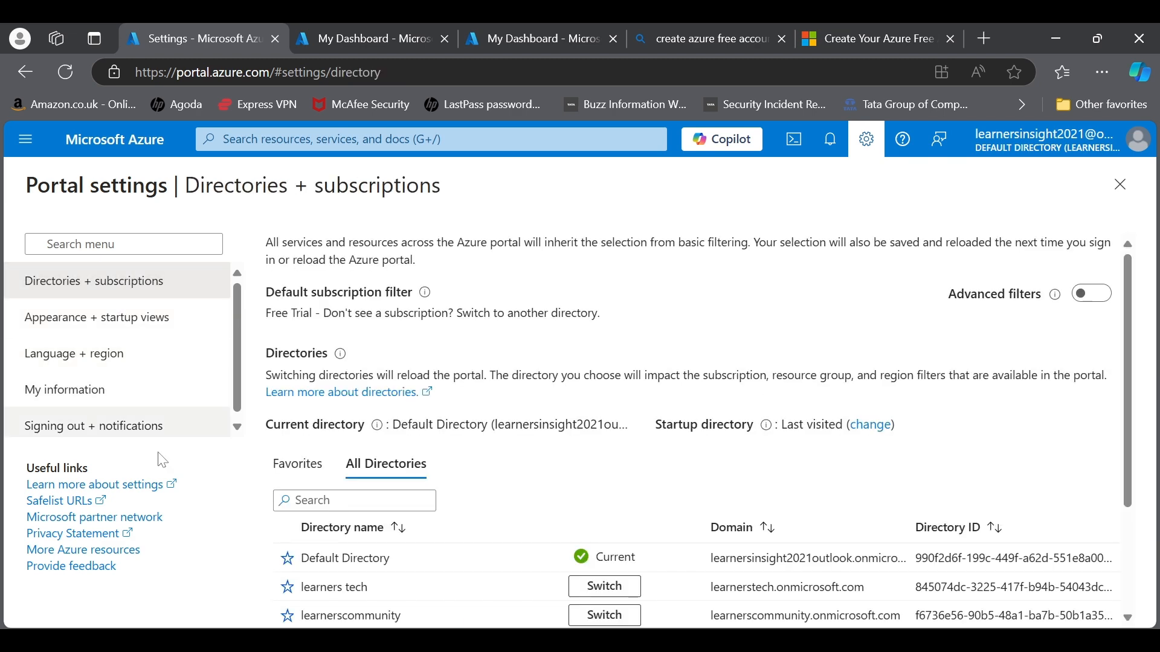
pyautogui.click(901, 144)
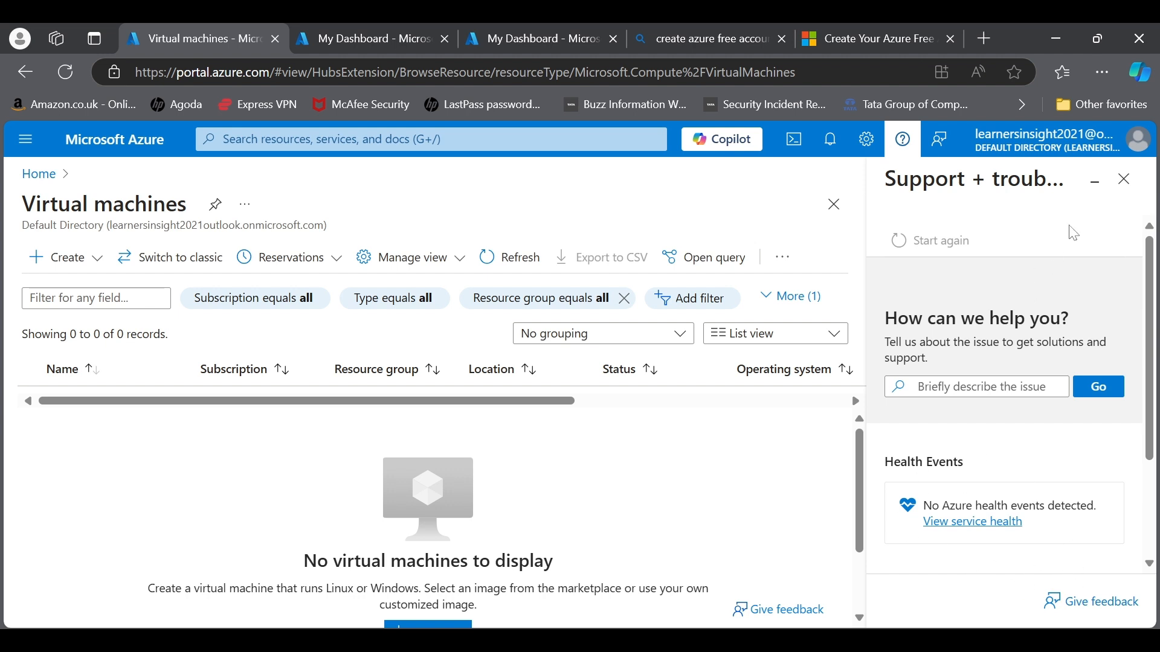
# Step: Close the Support pane, look over and close the Give feedback form, then open the account menu
pyautogui.click(1118, 192)
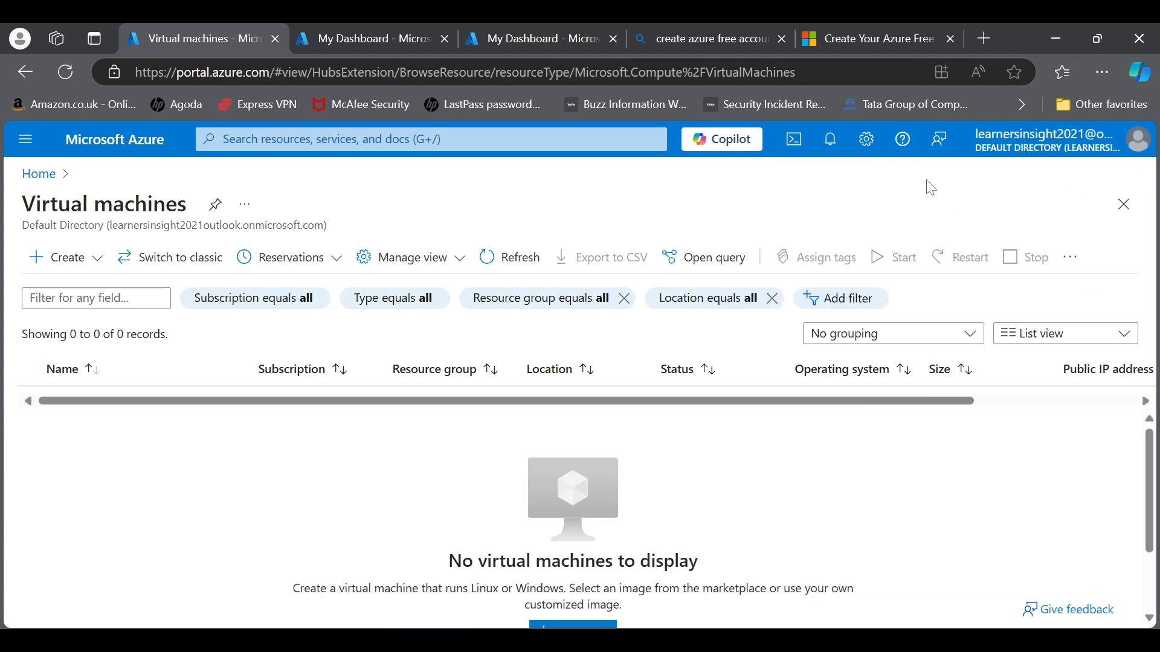
pyautogui.click(939, 145)
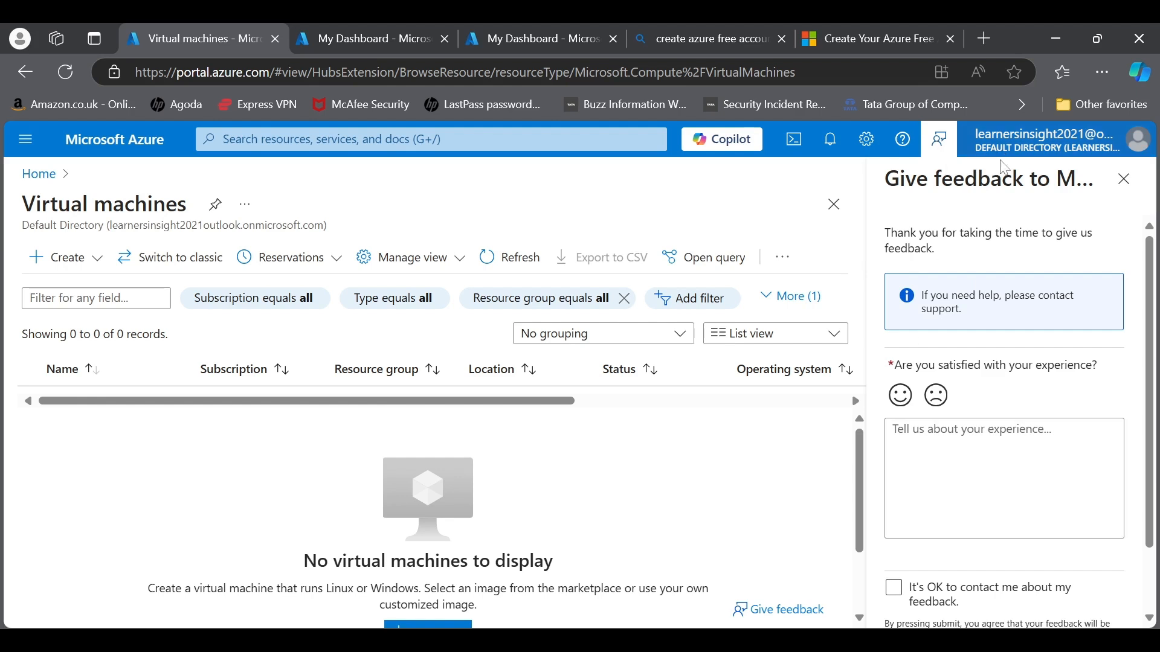
pyautogui.scroll(-2, 1048, 544)
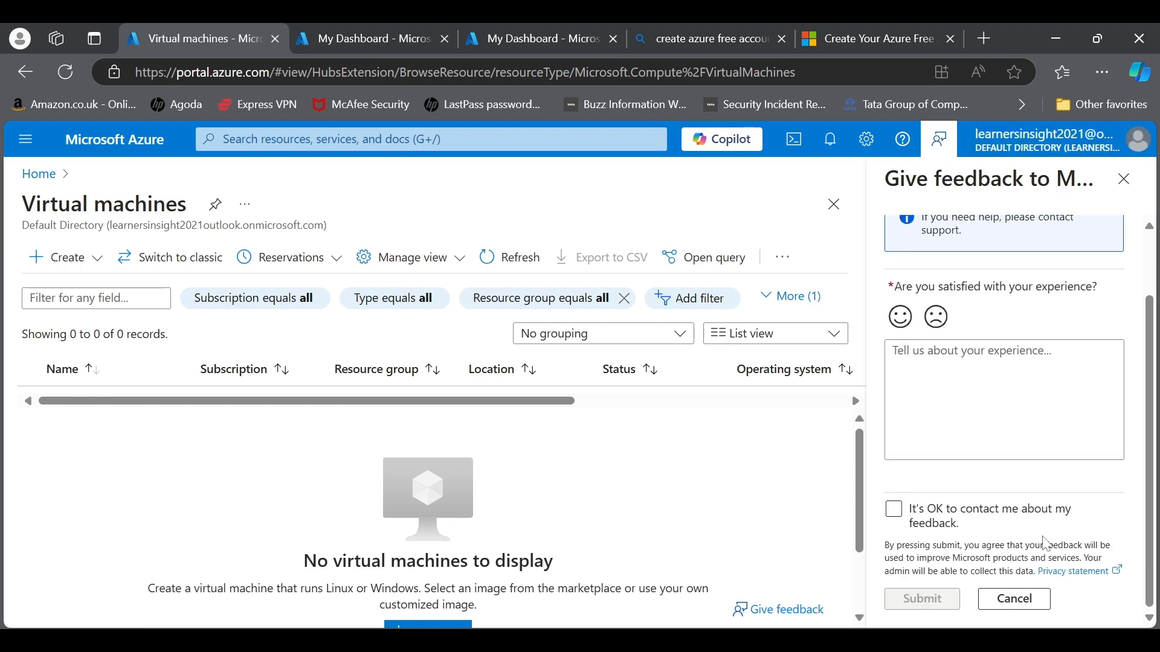
pyautogui.scroll(2, 1047, 544)
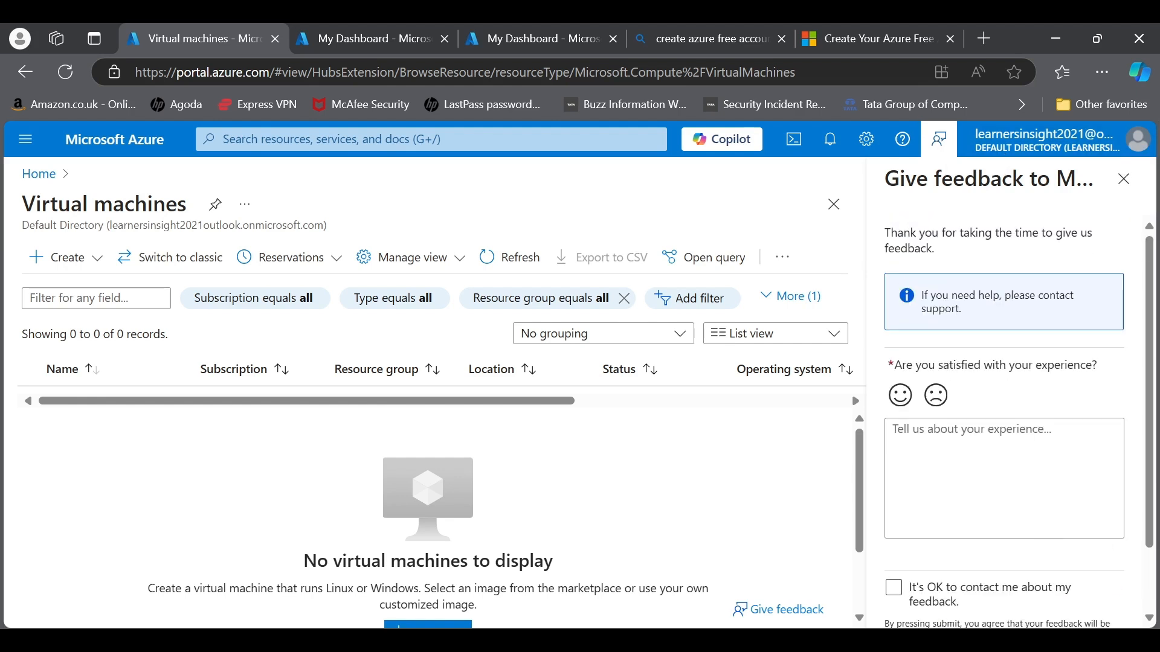
pyautogui.click(1124, 179)
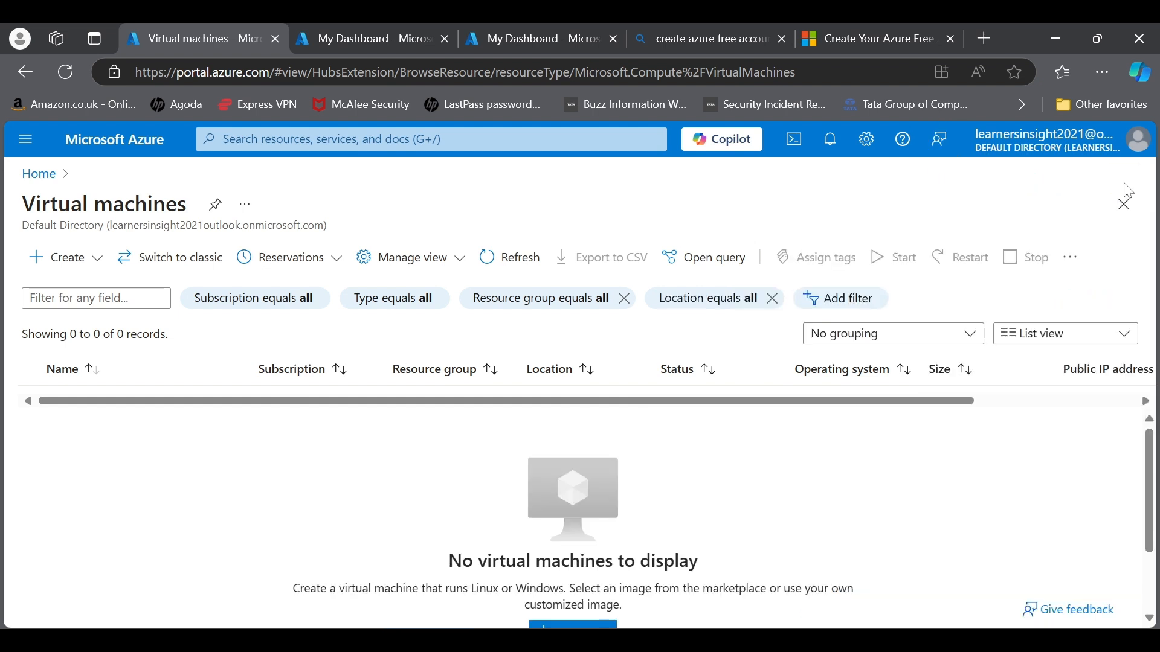
pyautogui.click(1129, 151)
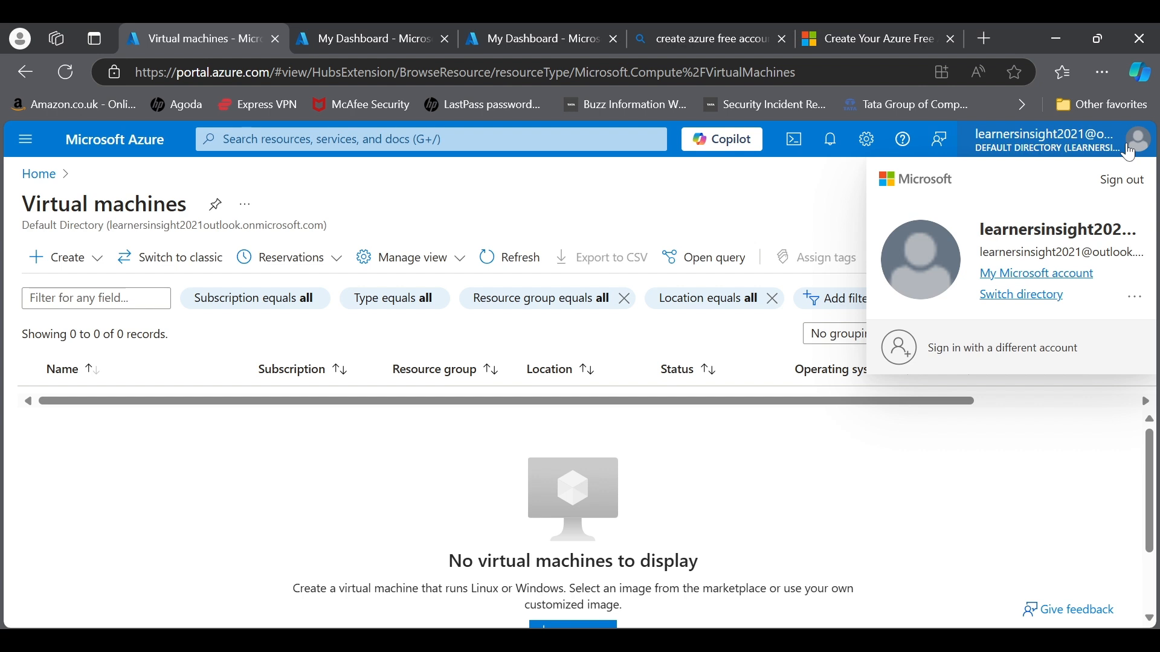
# Step: Search 'resource' and open Resource groups, which lists no groups yet
pyautogui.click(263, 139)
pyautogui.write('re')
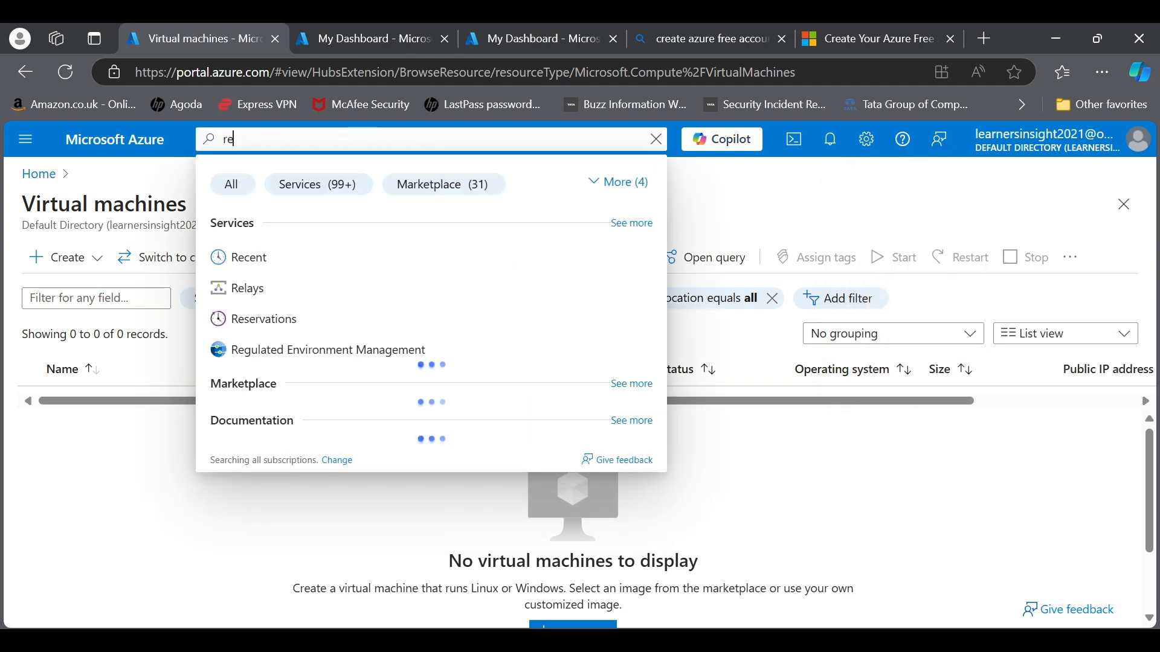
pyautogui.write('source')
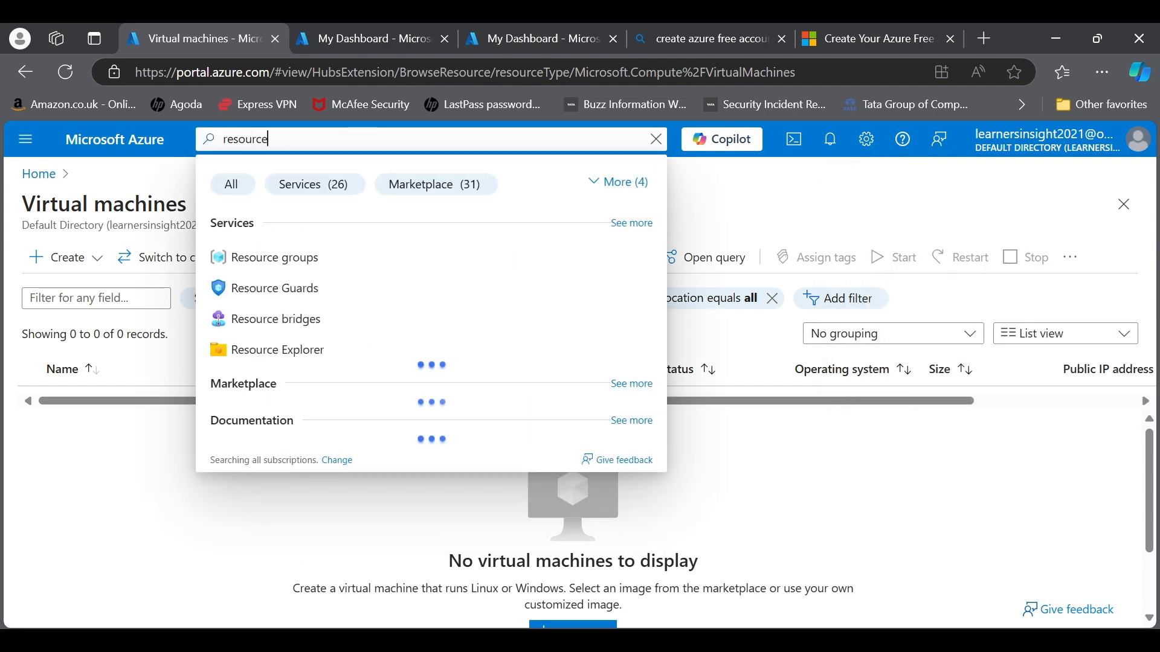
pyautogui.click(241, 257)
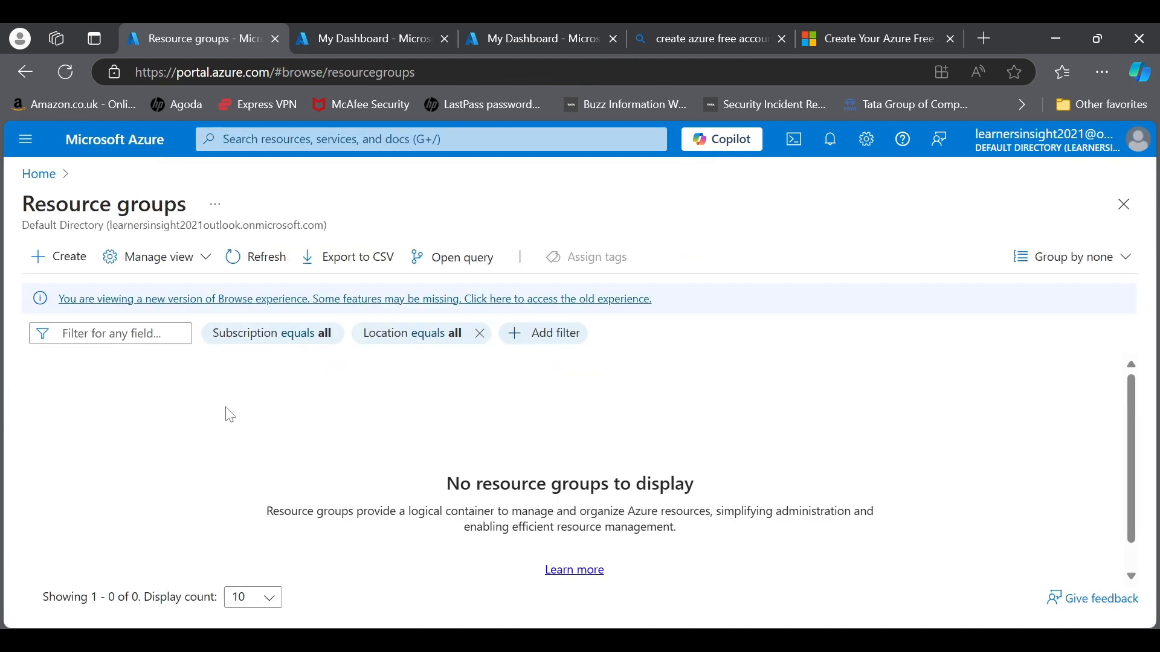